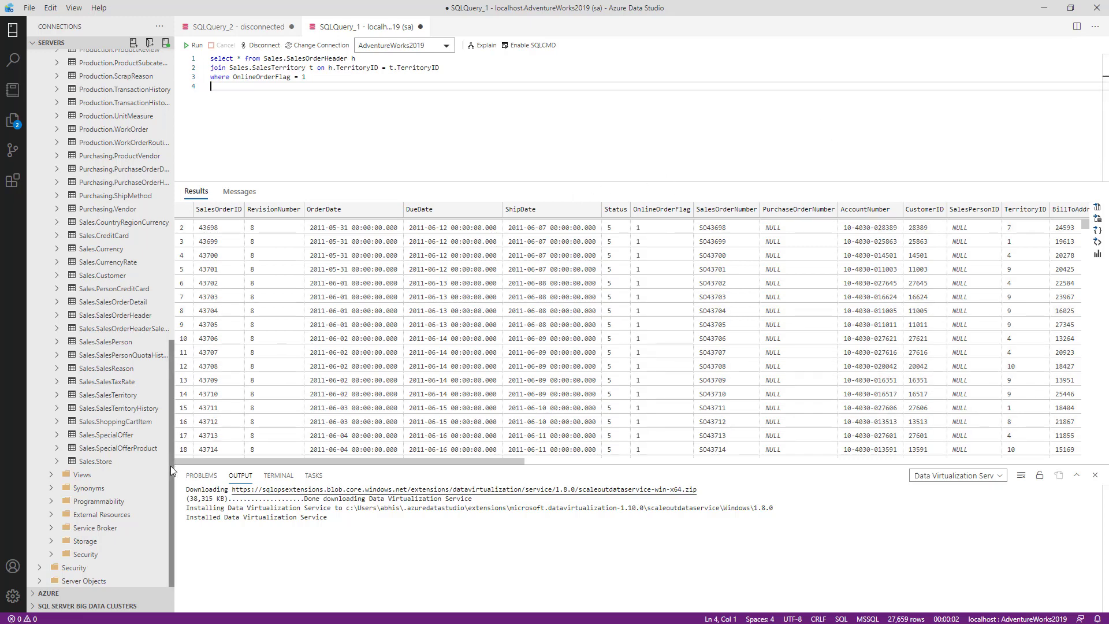
Step: Collapse the AdventureWorks2019 table list and look through all columns of the joined sales order and territory query results
{"action": "left_click_drag", "start_coordinate": [171, 466], "coordinate": [171, 175]}
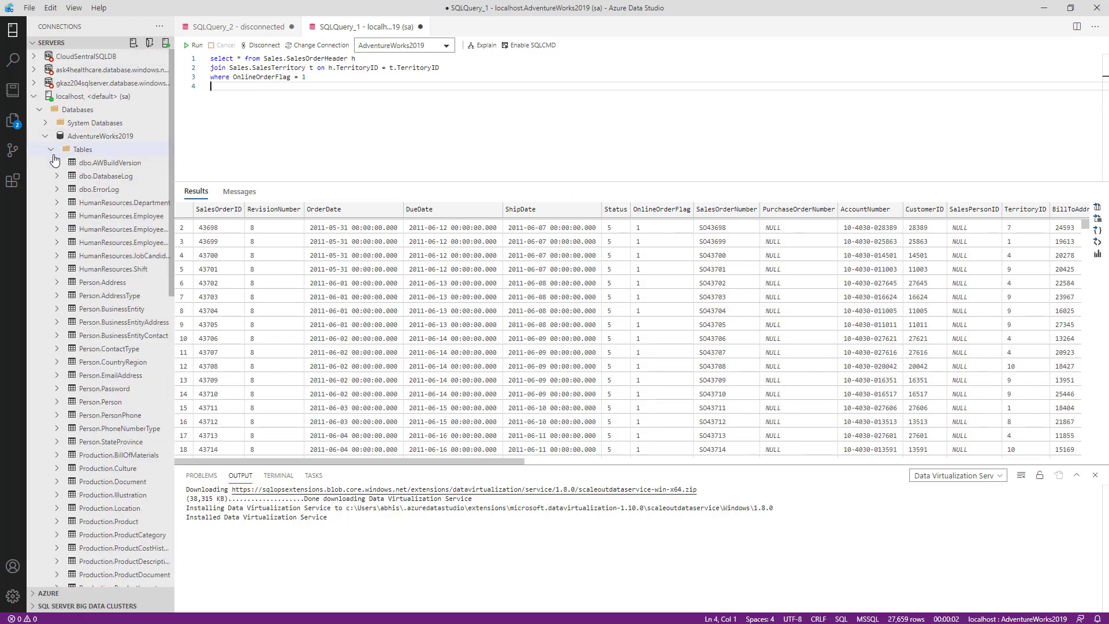
{"action": "left_click", "coordinate": [51, 150]}
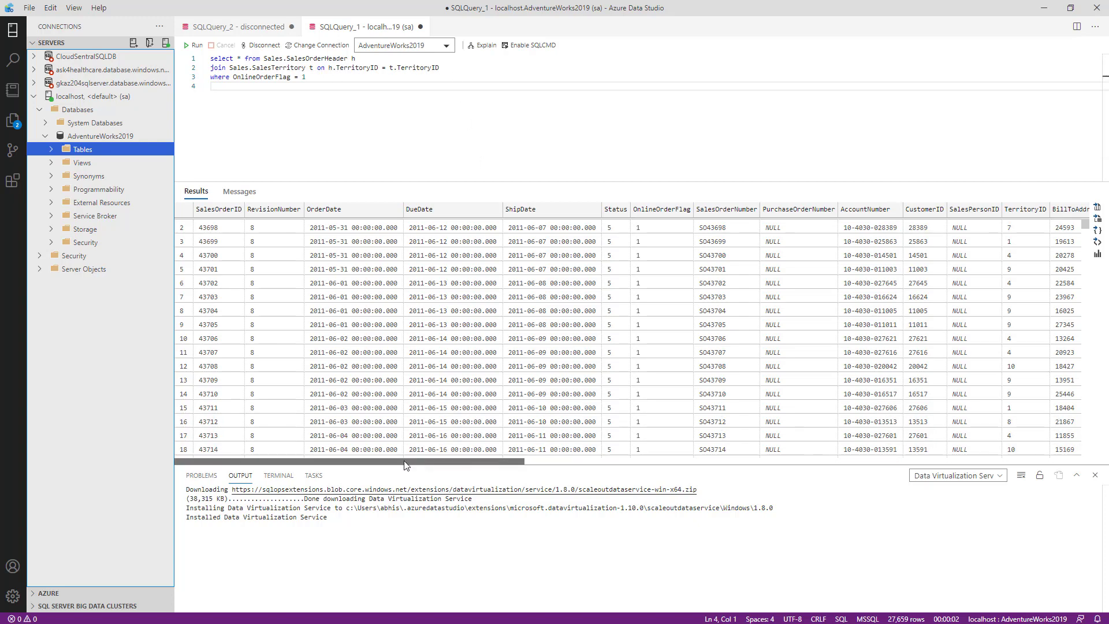
{"action": "scroll", "coordinate": [338, 343], "scroll_direction": "up", "scroll_amount": 1}
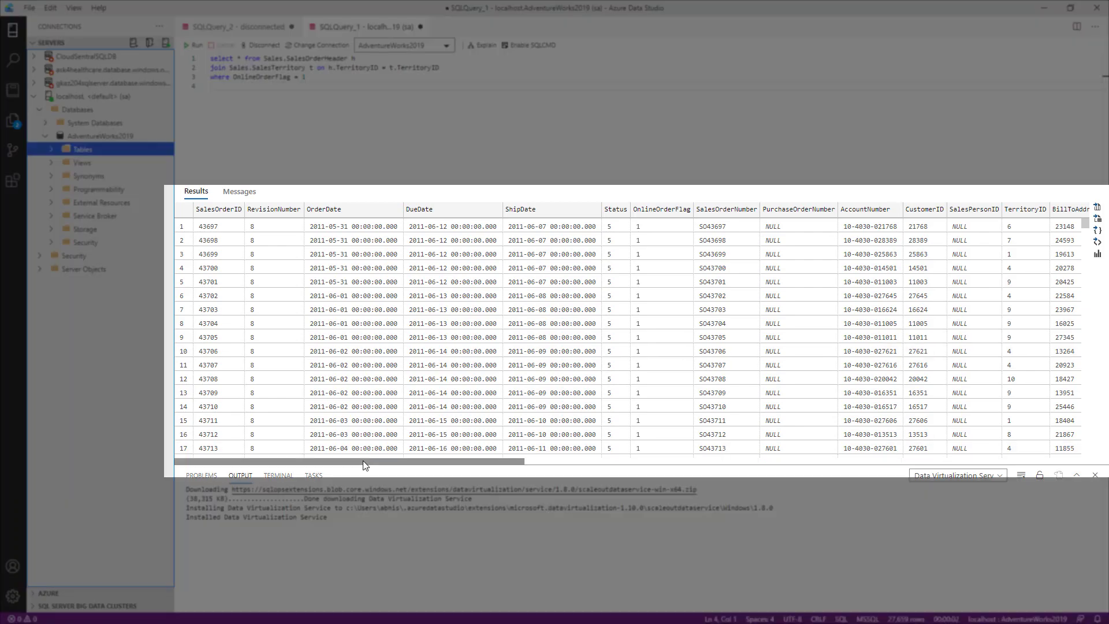
{"action": "left_click_drag", "start_coordinate": [364, 461], "coordinate": [390, 461]}
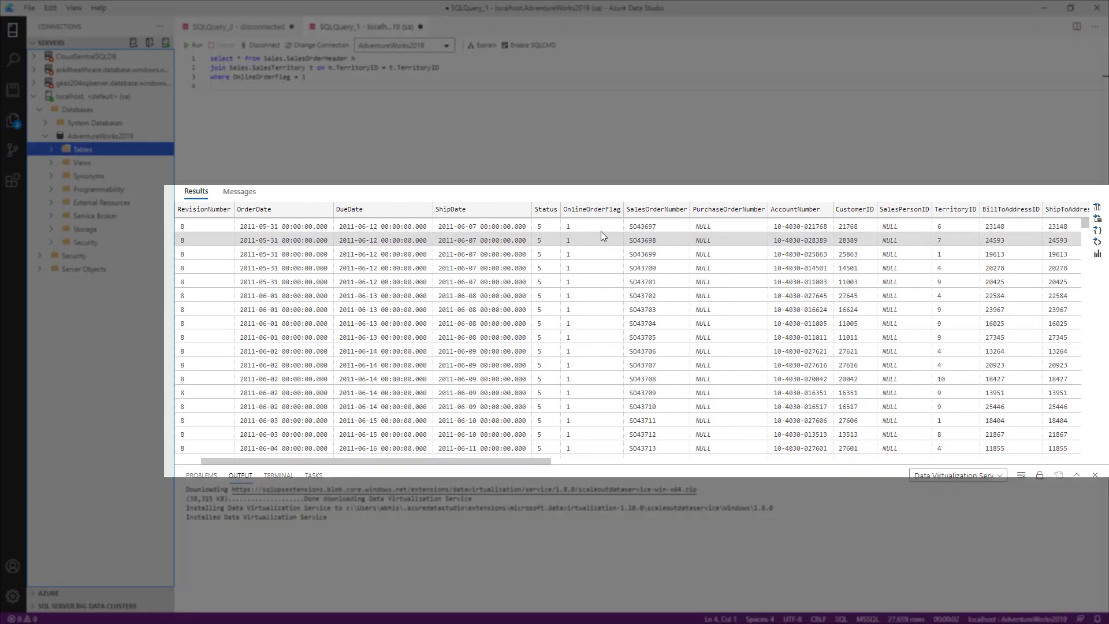
{"action": "left_click_drag", "start_coordinate": [522, 460], "coordinate": [727, 462]}
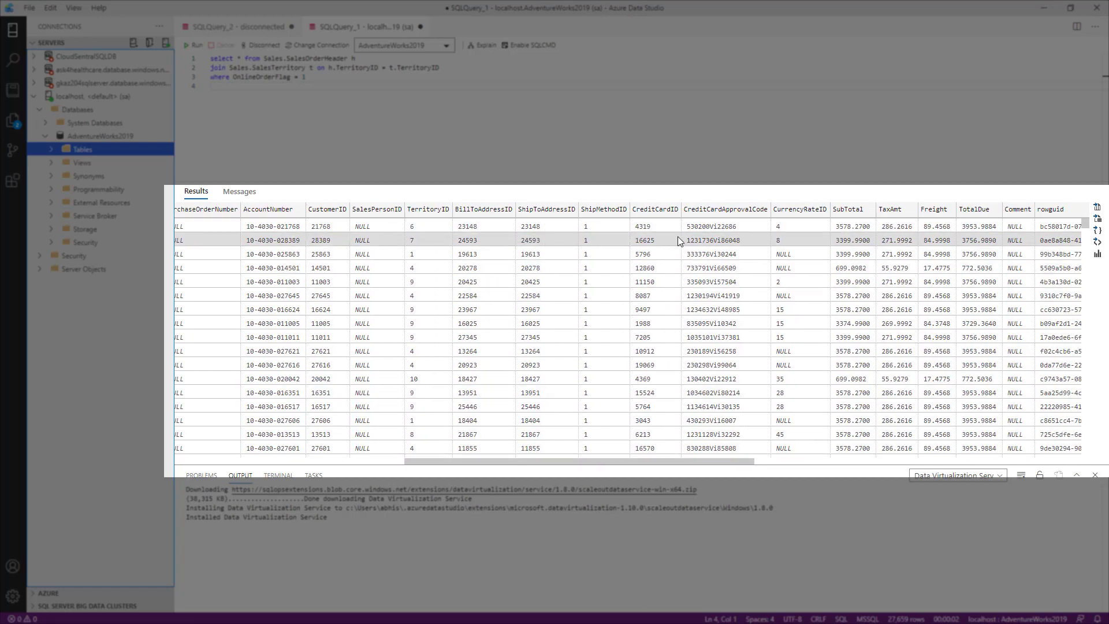
{"action": "left_click_drag", "start_coordinate": [685, 461], "coordinate": [770, 461]}
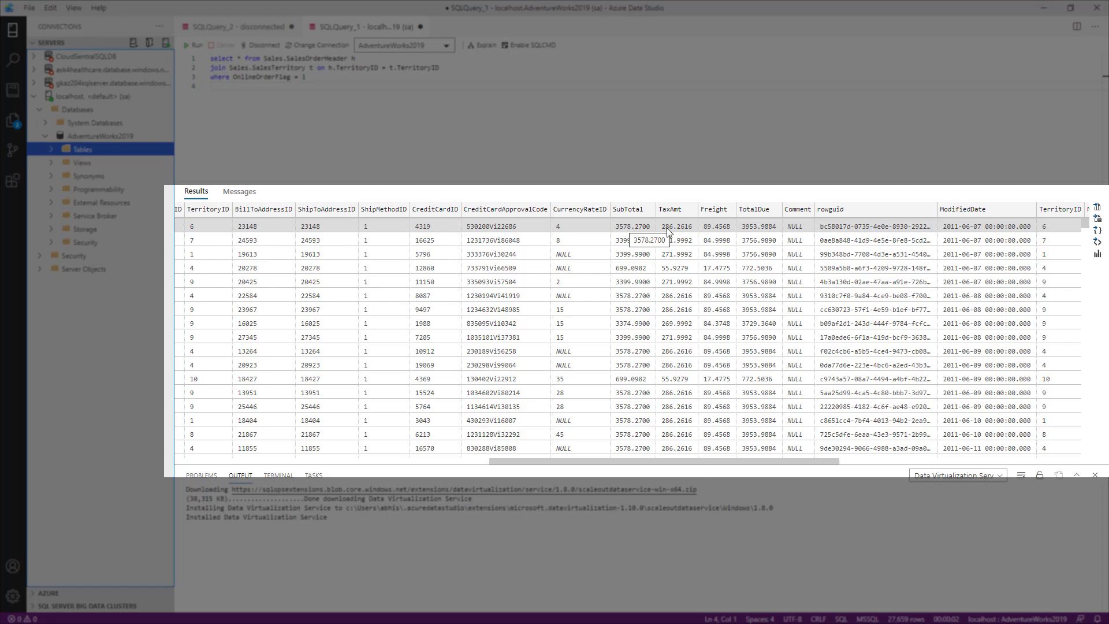
{"action": "left_click_drag", "start_coordinate": [719, 459], "coordinate": [759, 461]}
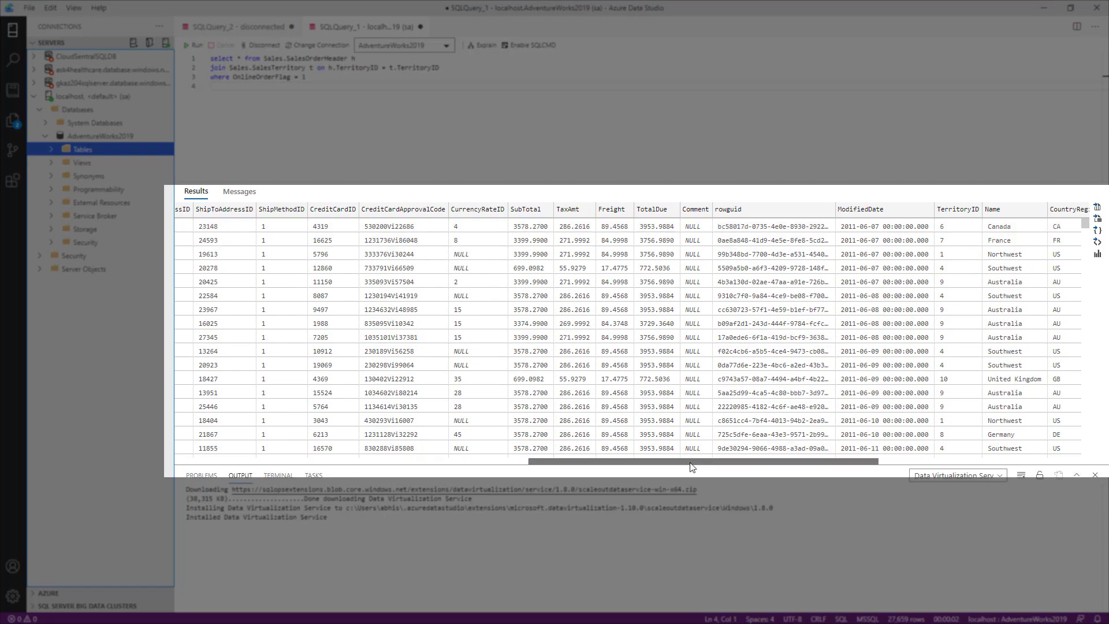
{"action": "left_click_drag", "start_coordinate": [735, 462], "coordinate": [896, 462]}
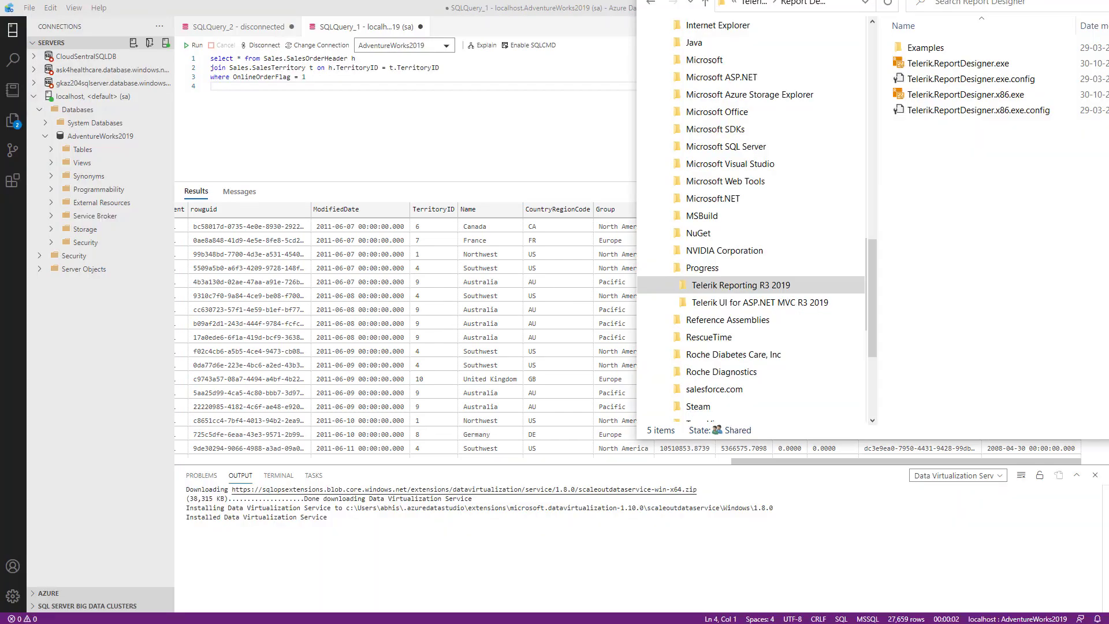
Step: Launch Telerik.ReportDesigner.exe from the Report Designer folder of the Telerik Reporting R3 2019 installation in File Explorer
{"action": "left_click_drag", "start_coordinate": [983, 39], "coordinate": [660, 68]}
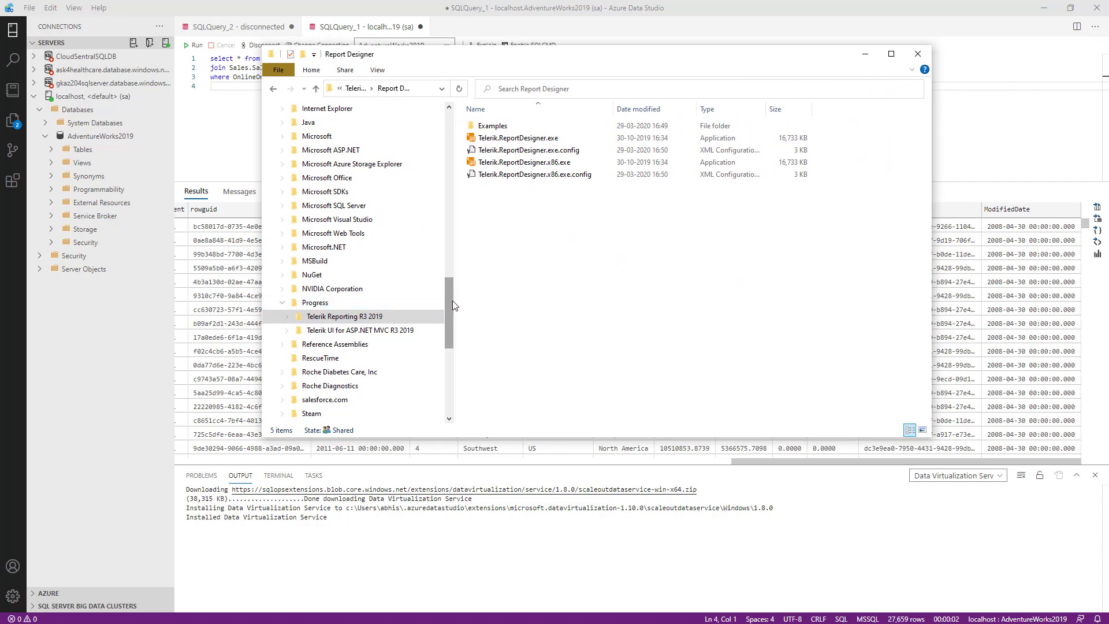
{"action": "left_click_drag", "start_coordinate": [452, 300], "coordinate": [451, 334]}
{"action": "left_click", "coordinate": [309, 209]}
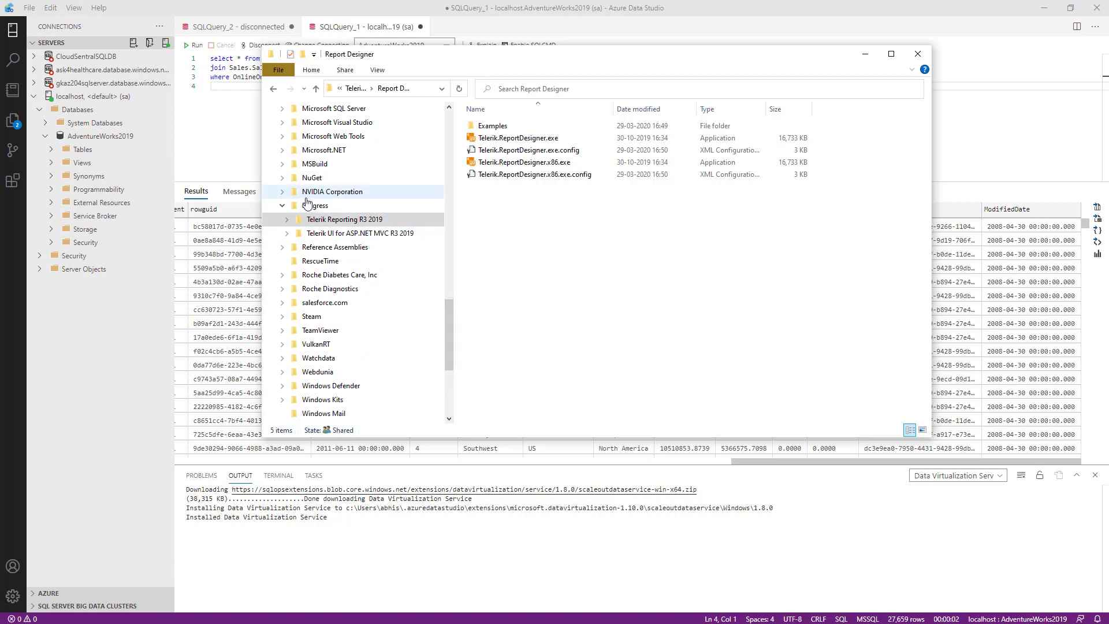
{"action": "left_click", "coordinate": [335, 222]}
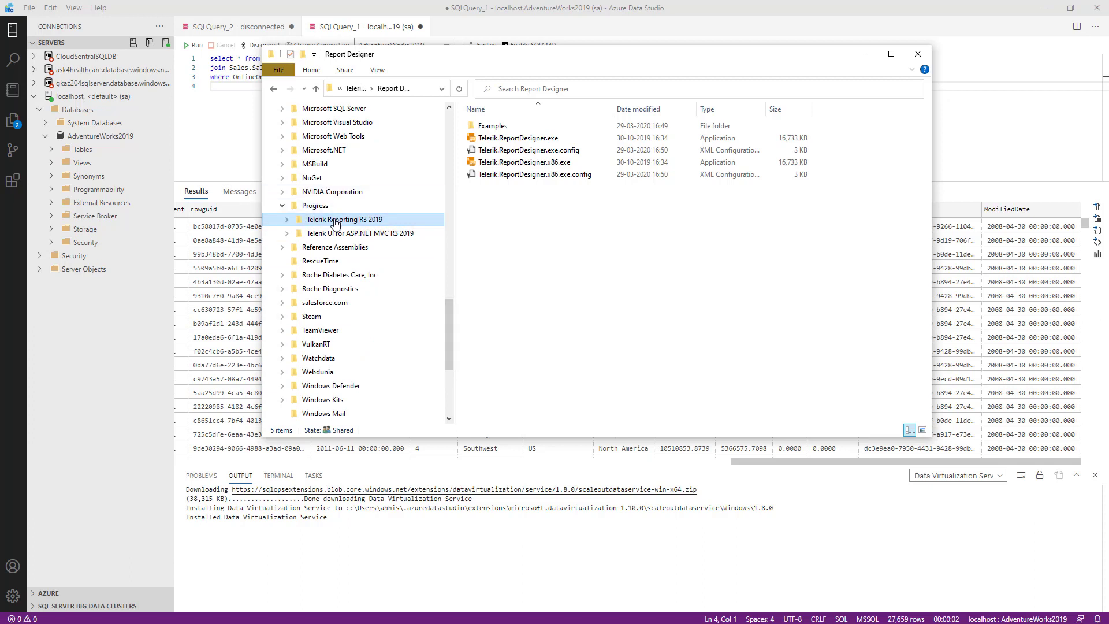
{"action": "left_click", "coordinate": [287, 220]}
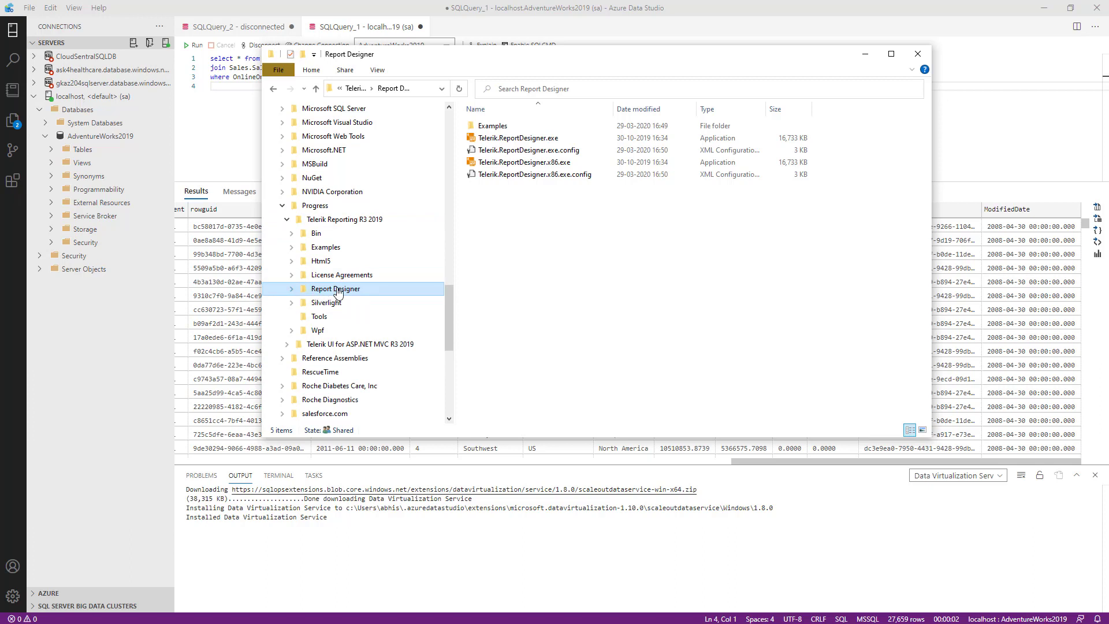
{"action": "left_click", "coordinate": [532, 139]}
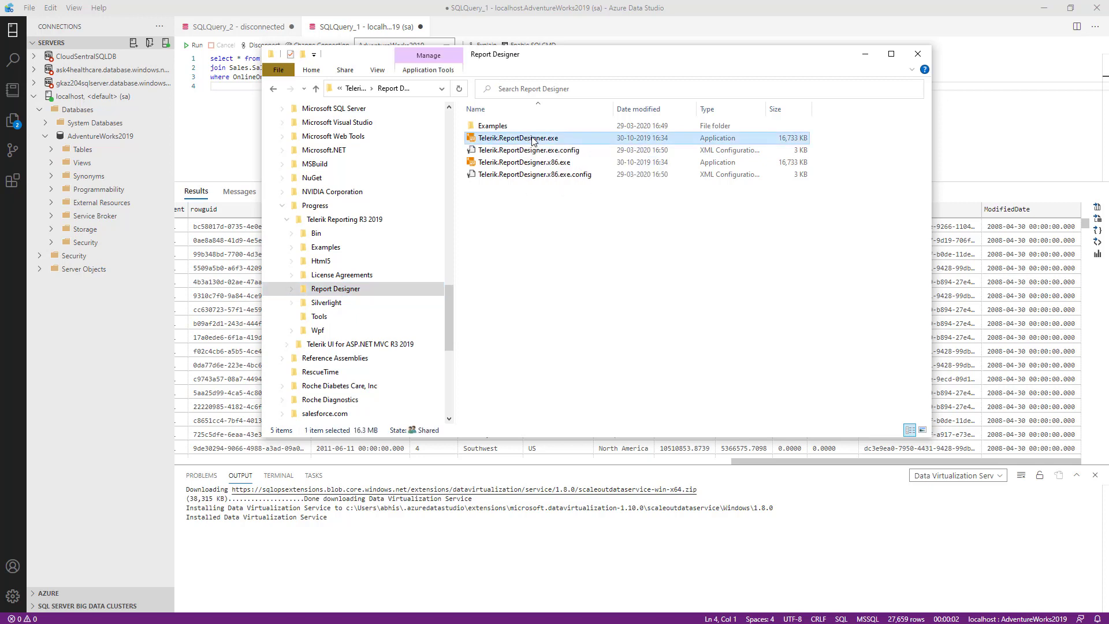
{"action": "double_click", "coordinate": [532, 139]}
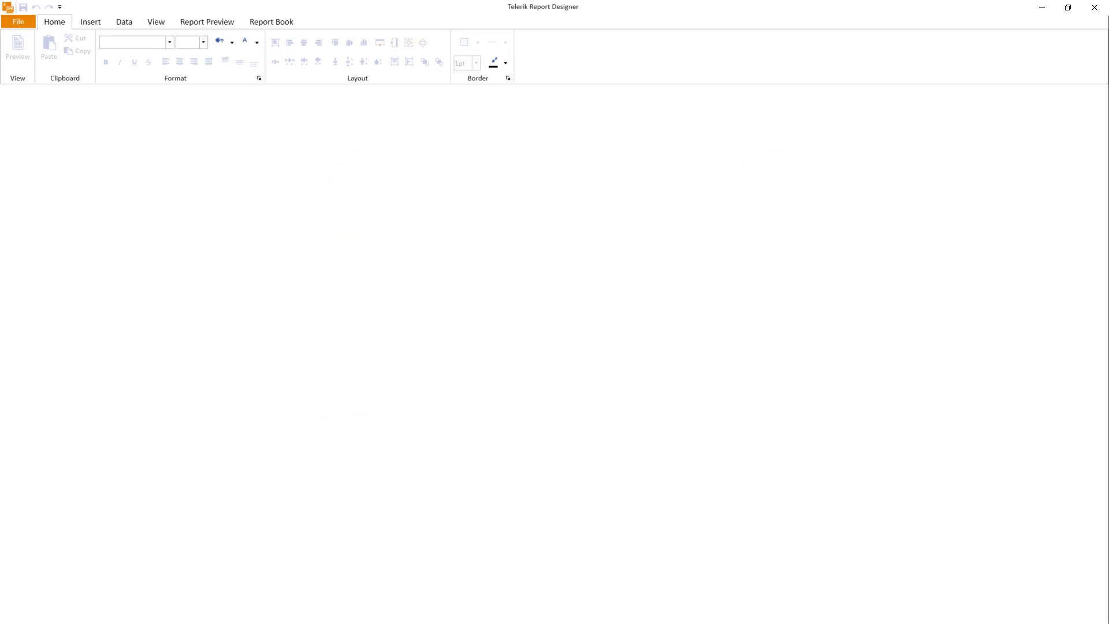
{"action": "left_click", "coordinate": [1094, 7]}
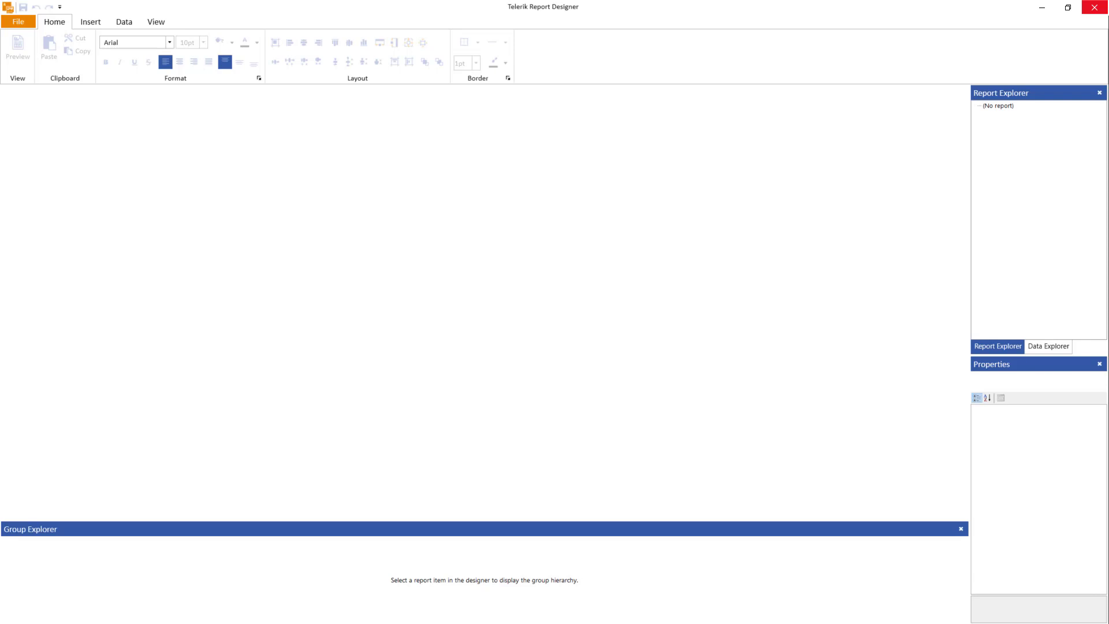
Step: Start a new report from the Table Wizard template and browse the computer for its file location
{"action": "left_click", "coordinate": [19, 25]}
{"action": "left_click", "coordinate": [30, 65]}
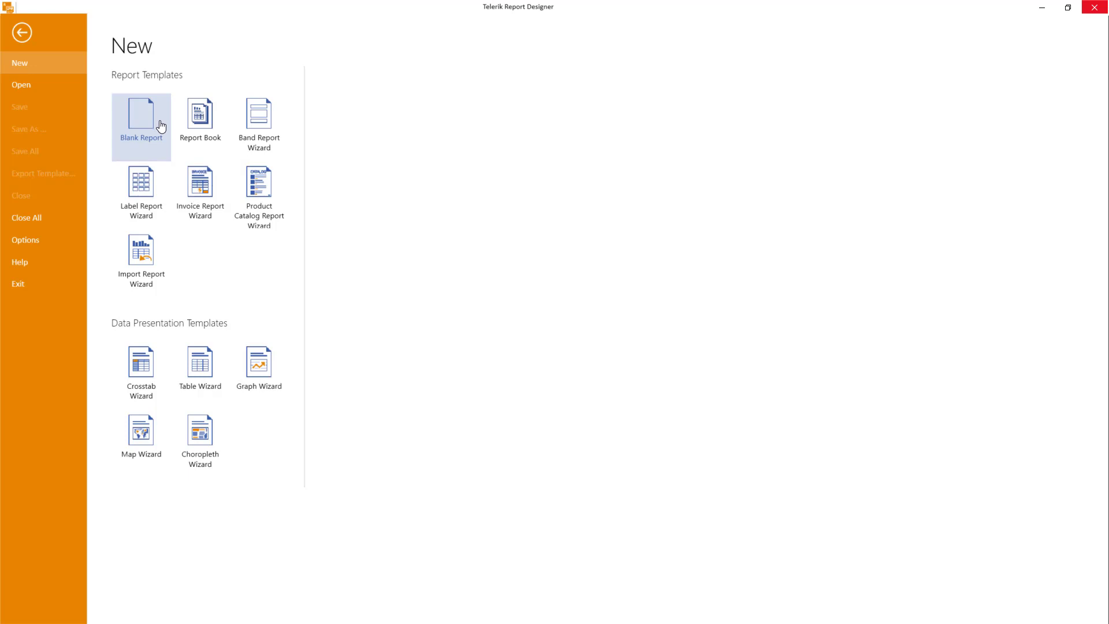
{"action": "left_click", "coordinate": [195, 370]}
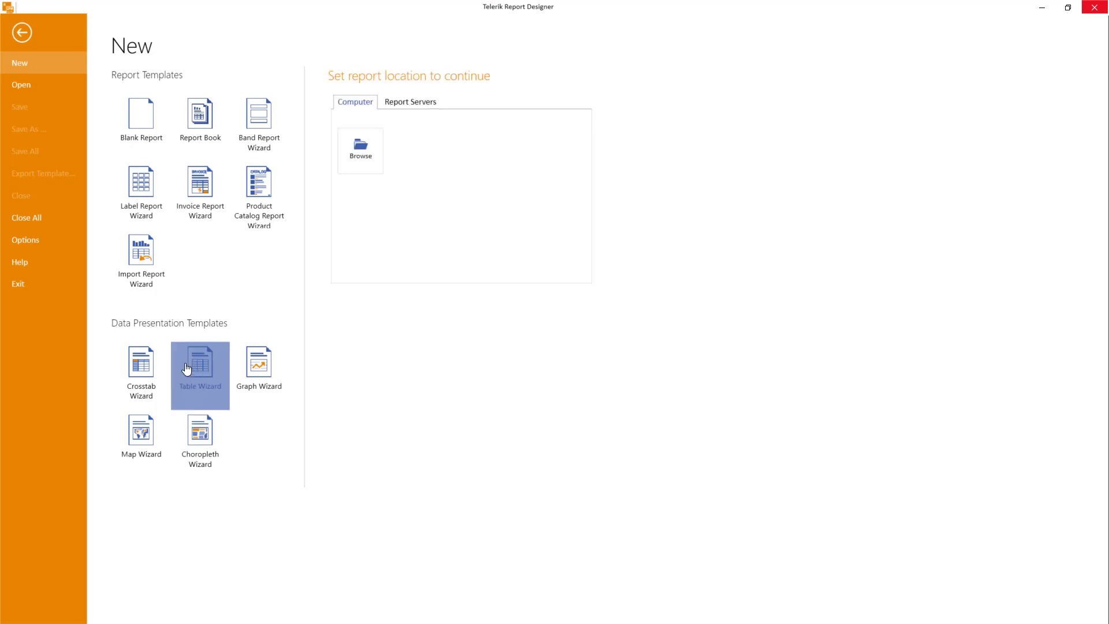
{"action": "left_click", "coordinate": [360, 150]}
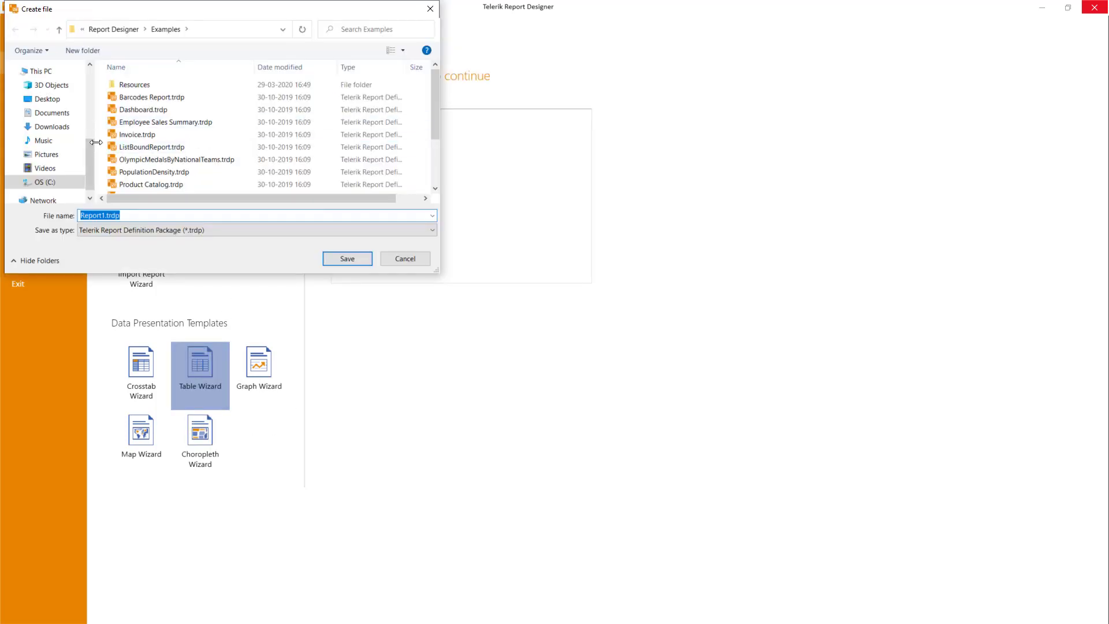
Step: Create a new folder named AdventureWorksReports on the Desktop
{"action": "scroll", "coordinate": [92, 151], "scroll_direction": "up", "scroll_amount": 1}
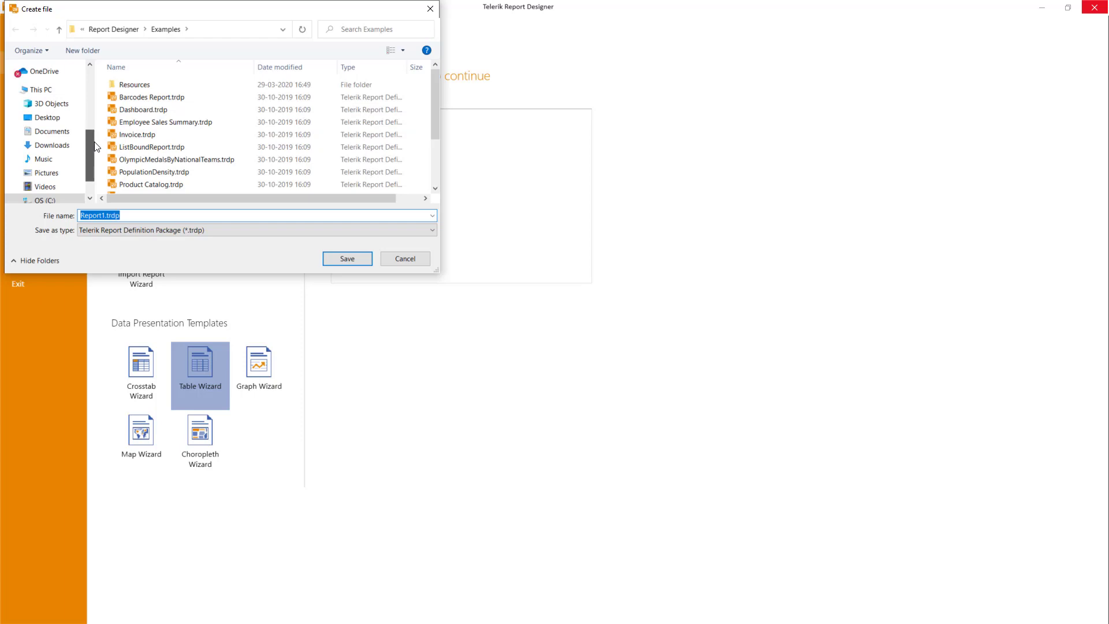
{"action": "left_click", "coordinate": [34, 119]}
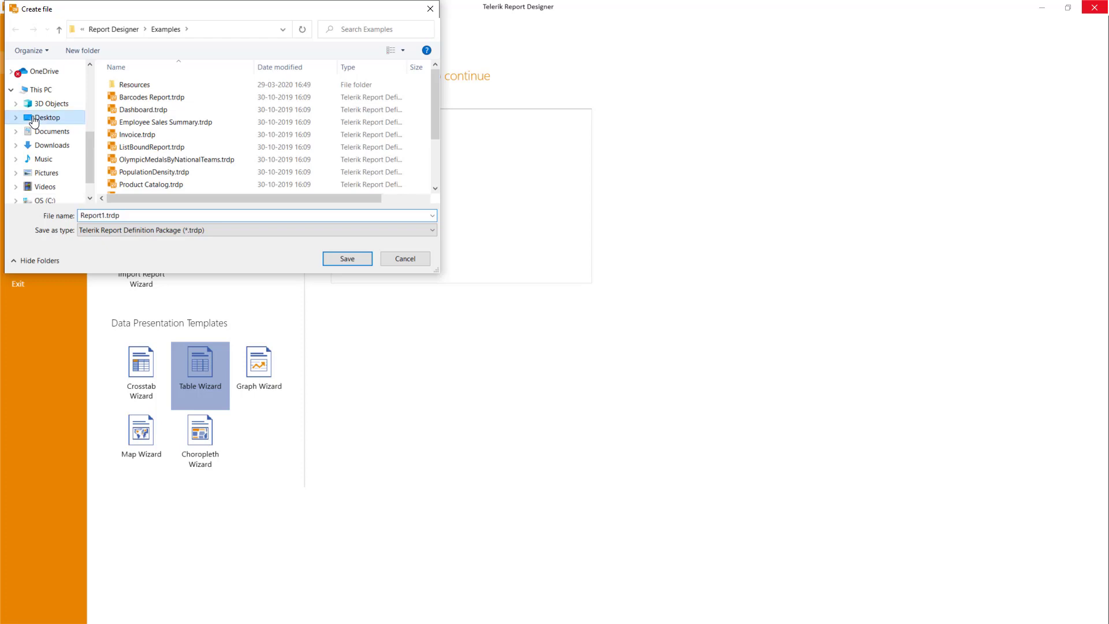
{"action": "left_click", "coordinate": [97, 51]}
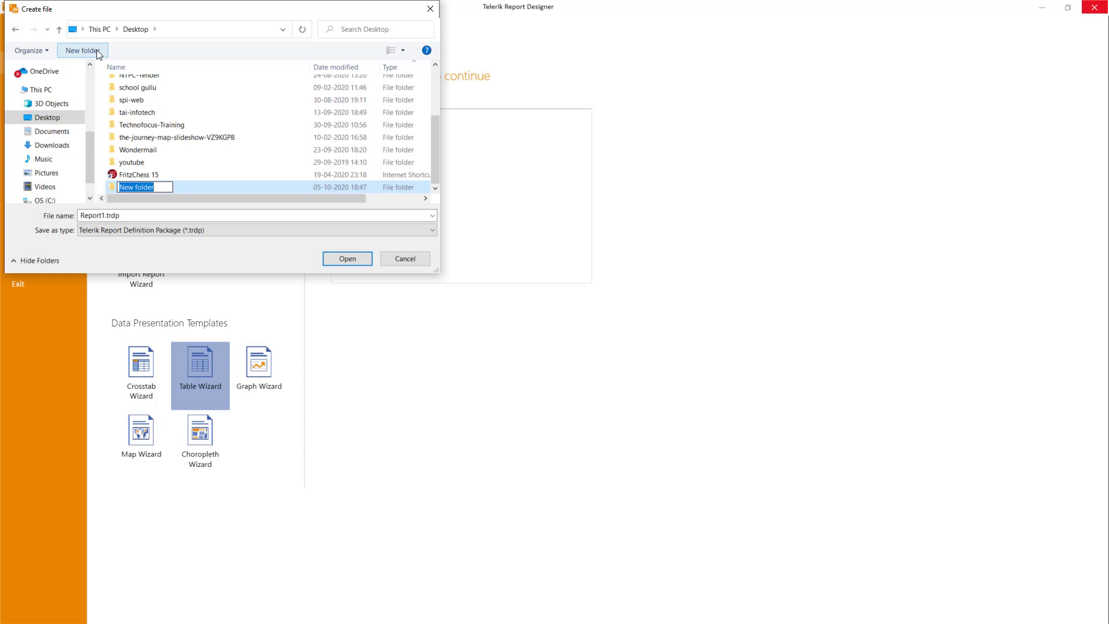
{"action": "type", "text": "AdventureWorksReports"}
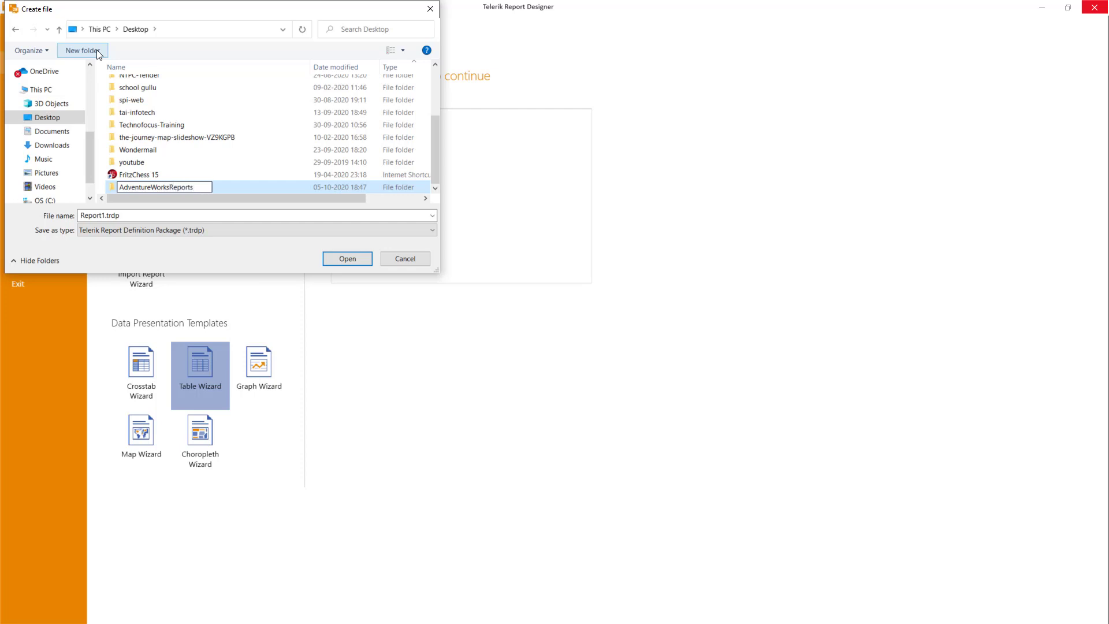
Step: Name the new report file SalesByTerritory.trdp and save it
{"action": "left_click", "coordinate": [104, 215]}
{"action": "left_click", "coordinate": [105, 216]}
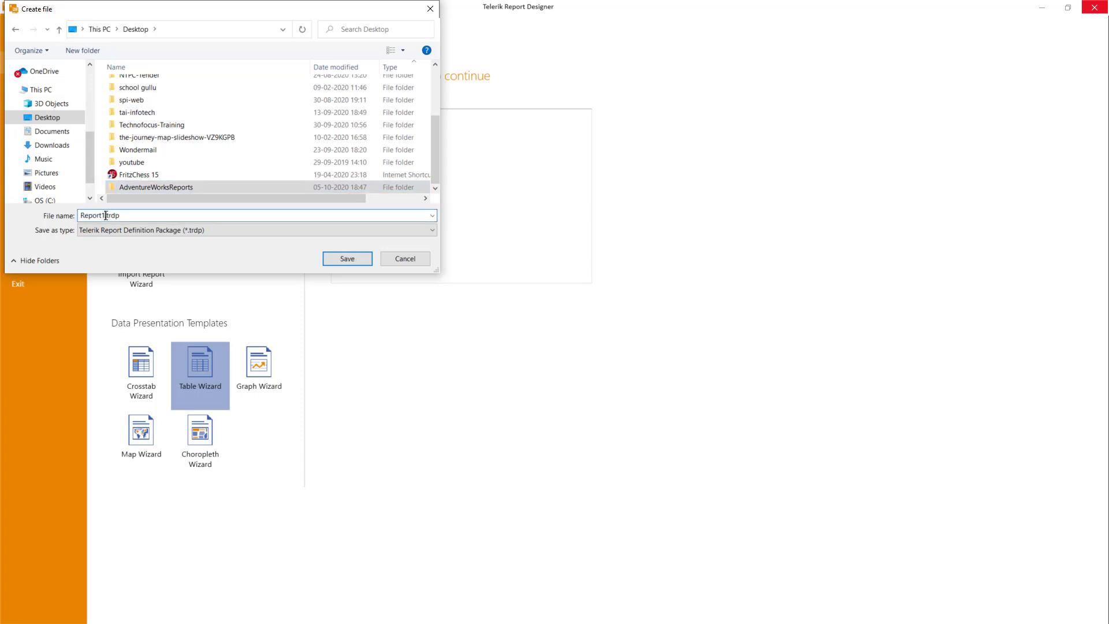
{"action": "double_click", "coordinate": [105, 215]}
{"action": "type", "text": "SalesBy"}
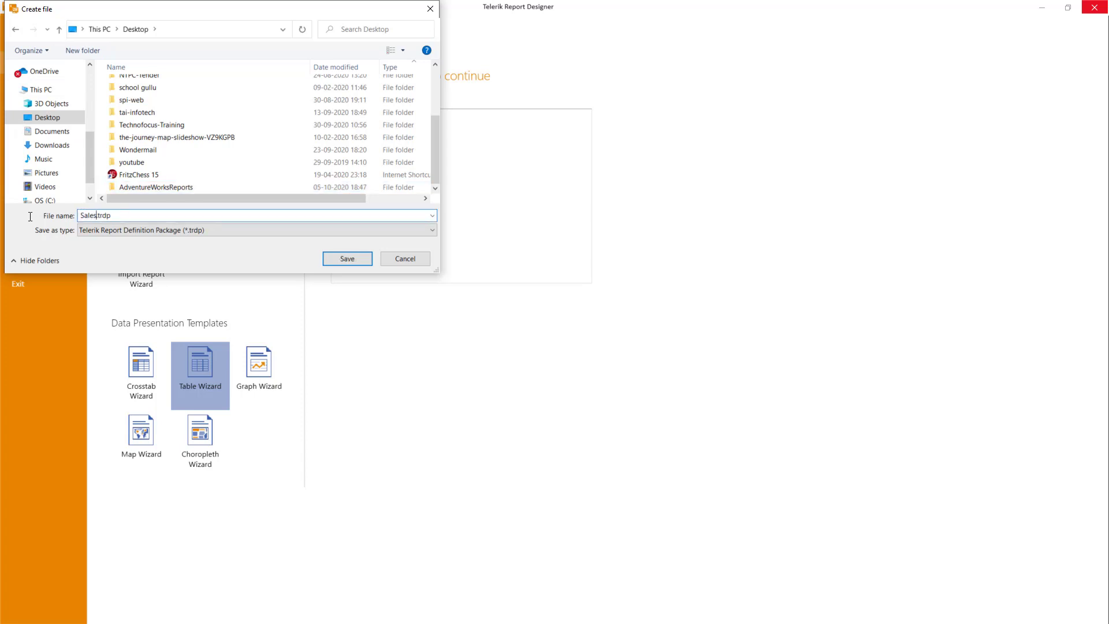
{"action": "type", "text": "Territor"}
{"action": "key", "text": "BackSpace"}
{"action": "type", "text": "ry"}
{"action": "left_click", "coordinate": [352, 261]}
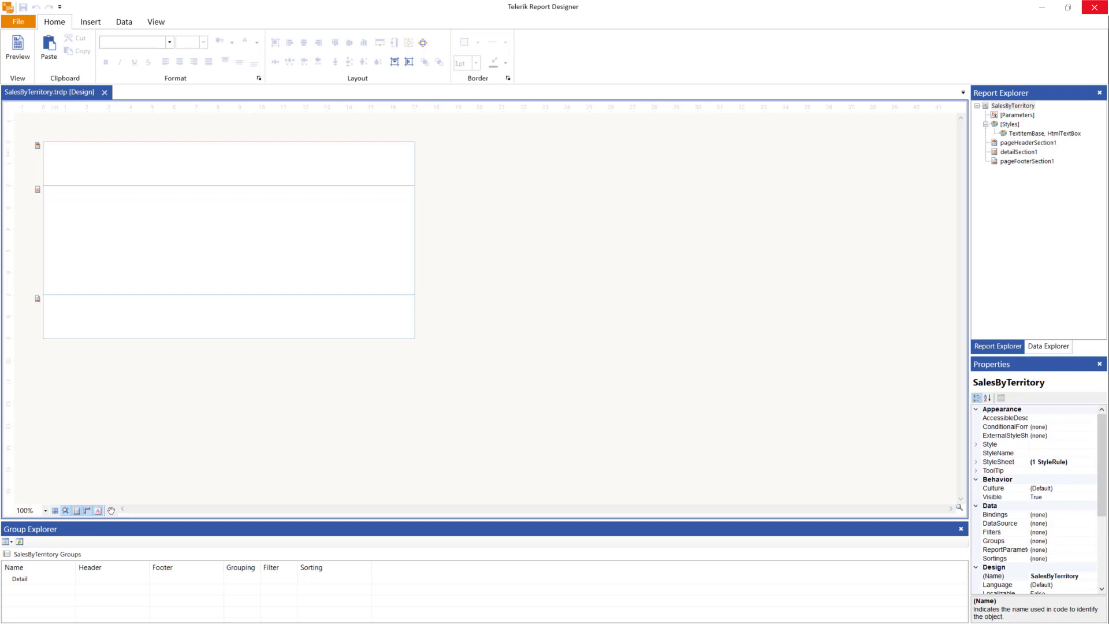
Step: Add a new data source in the Table Wizard and choose SQL Data Source as its type
{"action": "left_click_drag", "start_coordinate": [971, 124], "coordinate": [484, 122]}
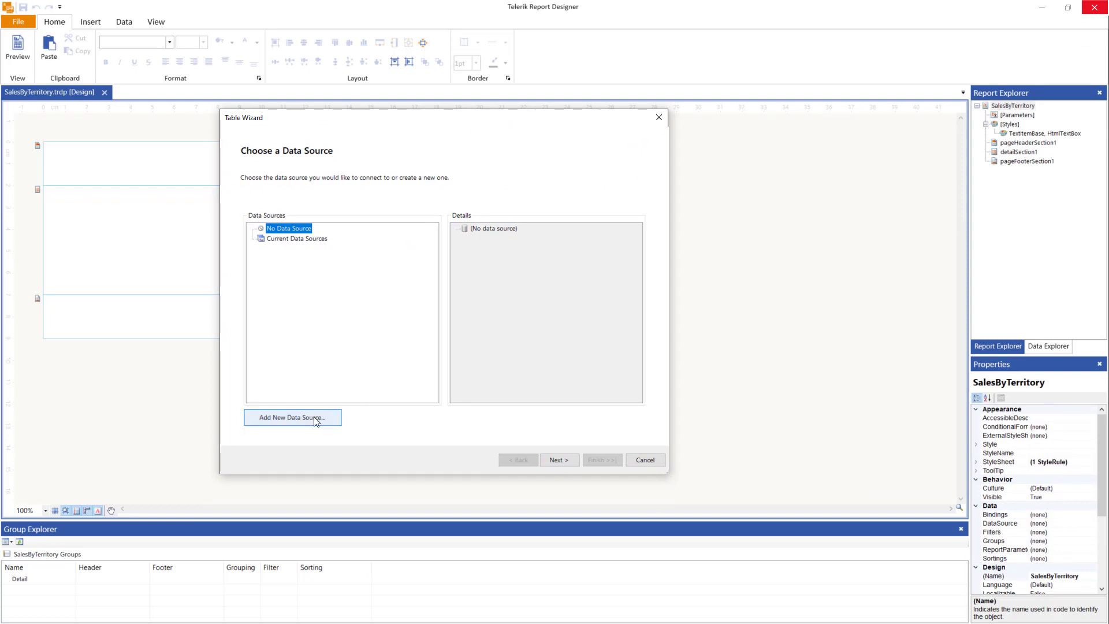
{"action": "left_click_drag", "start_coordinate": [350, 123], "coordinate": [349, 115]}
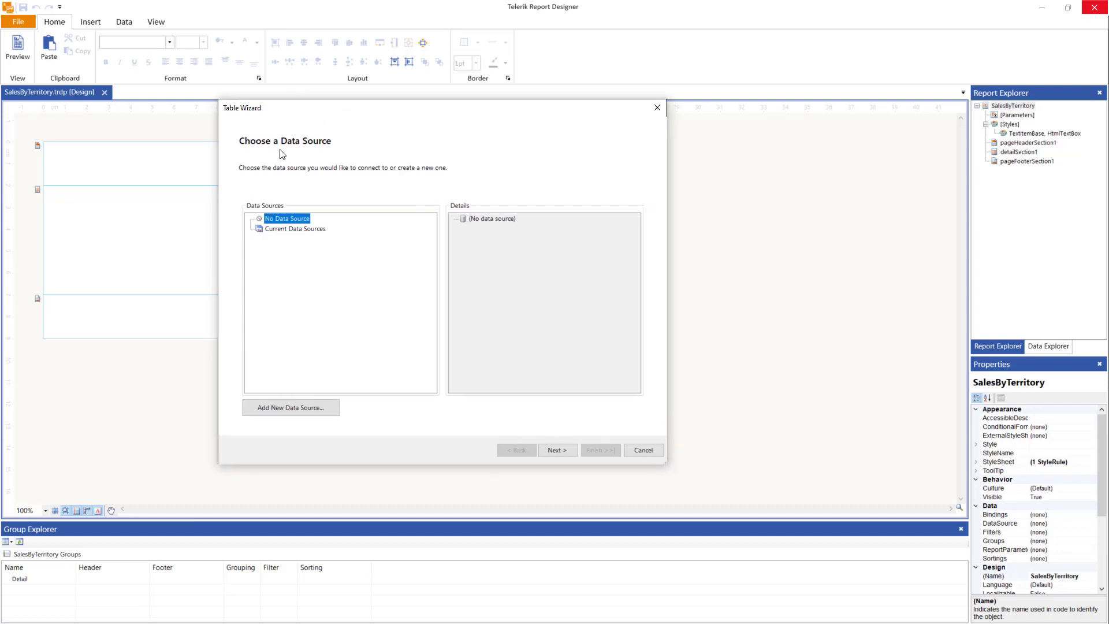
{"action": "left_click", "coordinate": [300, 410]}
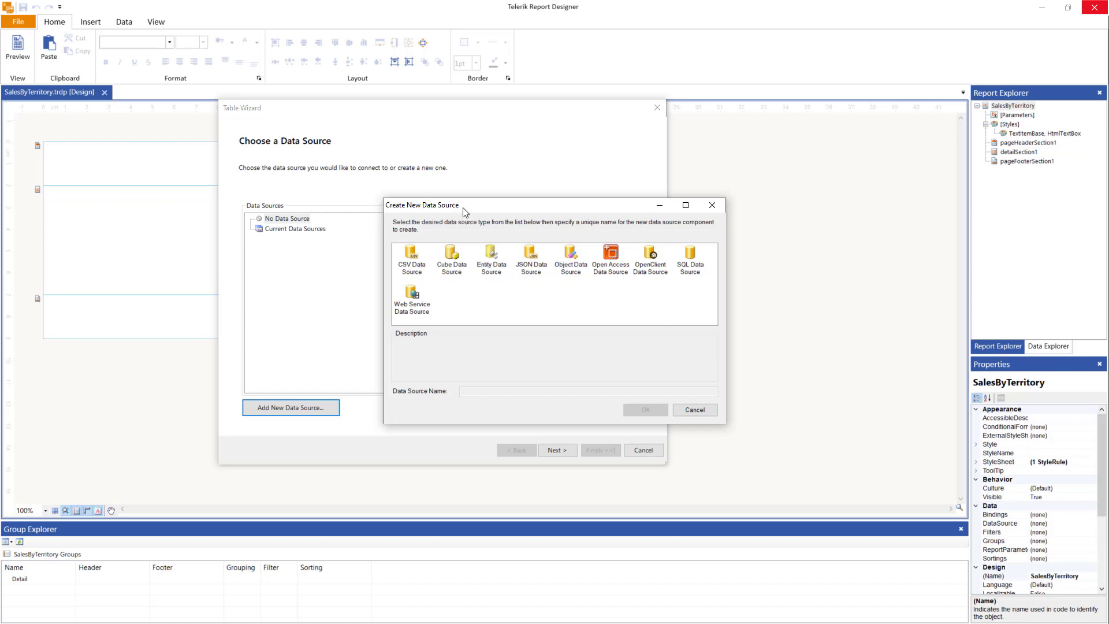
{"action": "left_click_drag", "start_coordinate": [463, 208], "coordinate": [458, 196]}
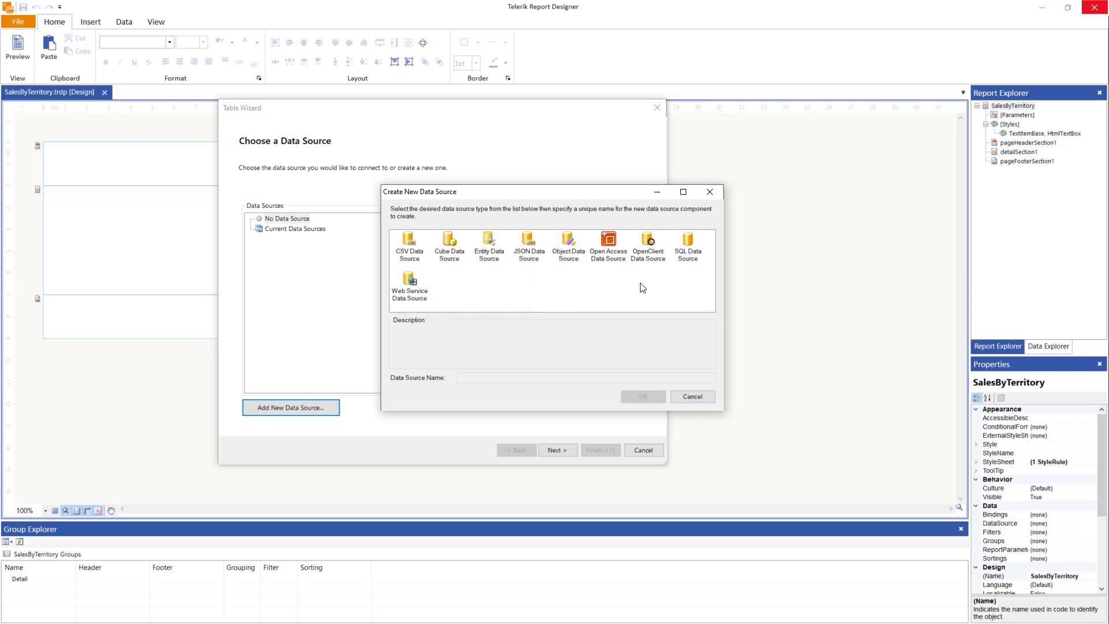
{"action": "left_click", "coordinate": [699, 261]}
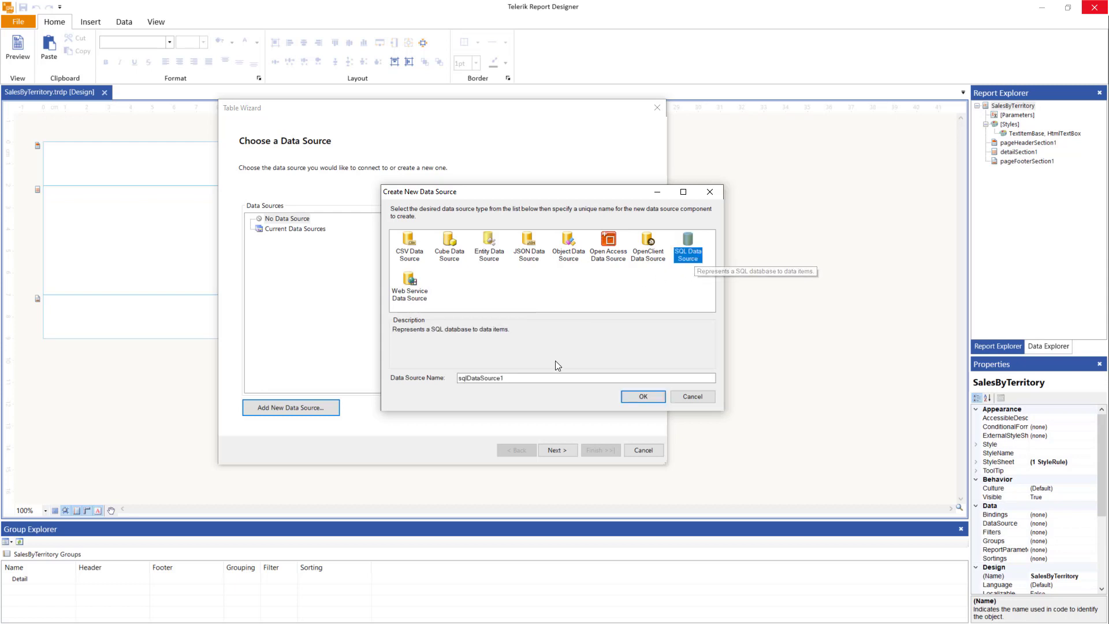
Step: Name the SQL data source sqlADWDataSource and confirm its creation
{"action": "left_click", "coordinate": [513, 377]}
{"action": "left_click_drag", "start_coordinate": [468, 379], "coordinate": [451, 380]}
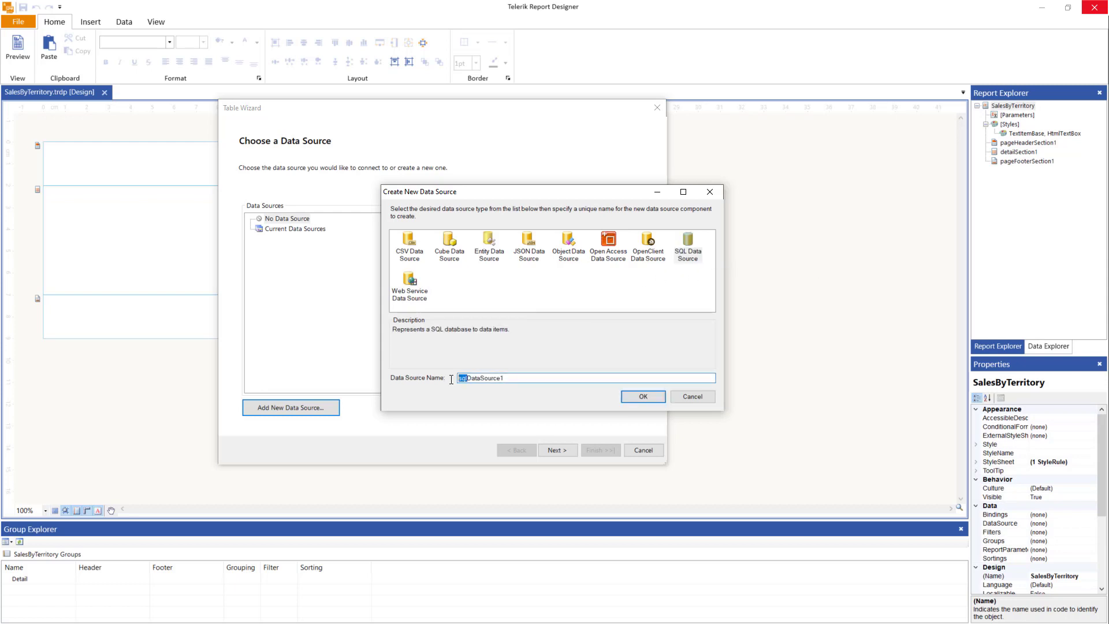
{"action": "key", "text": "Right"}
{"action": "type", "text": "ADW"}
{"action": "key", "text": "BackSpace"}
{"action": "left_click", "coordinate": [641, 398]}
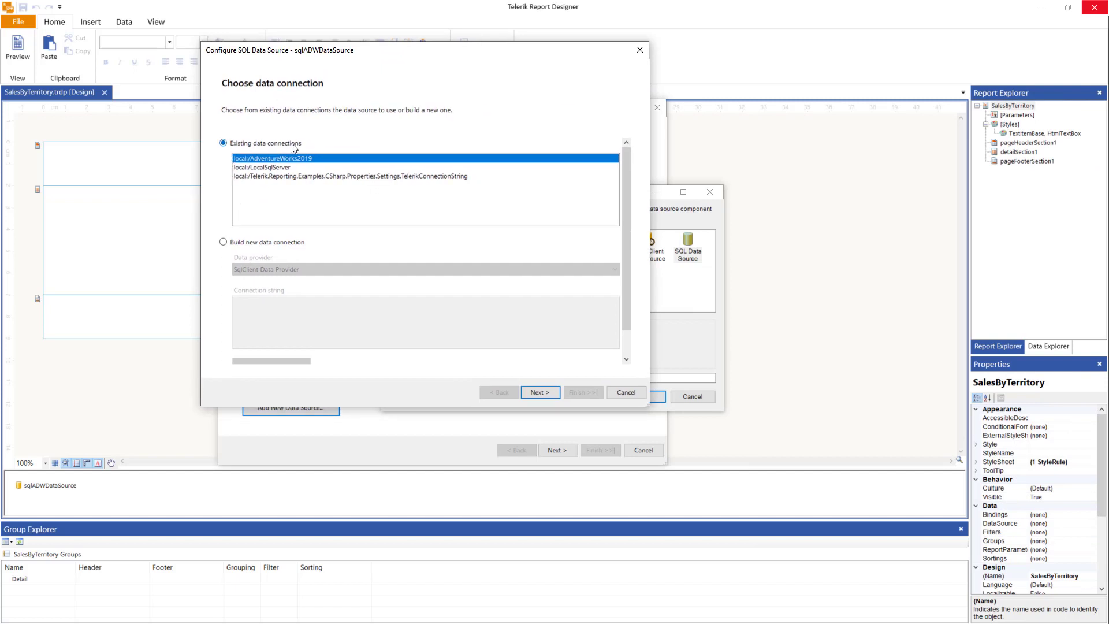
Step: Choose to build a new data connection for sqlADWDataSource with the SqlClient Data Provider
{"action": "left_click", "coordinate": [226, 244]}
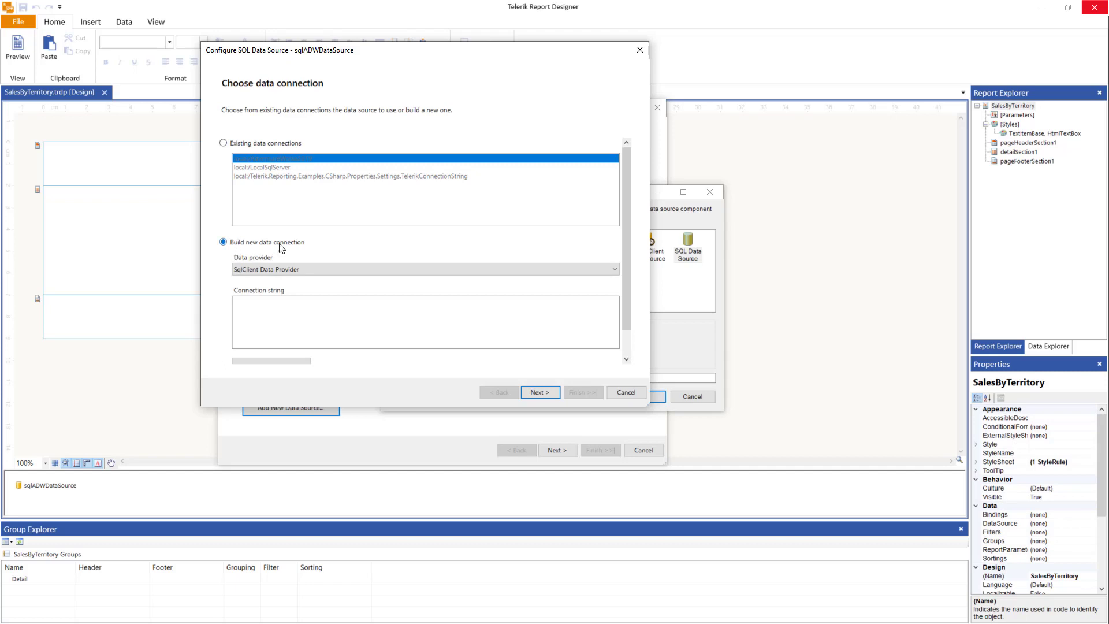
{"action": "left_click", "coordinate": [317, 270]}
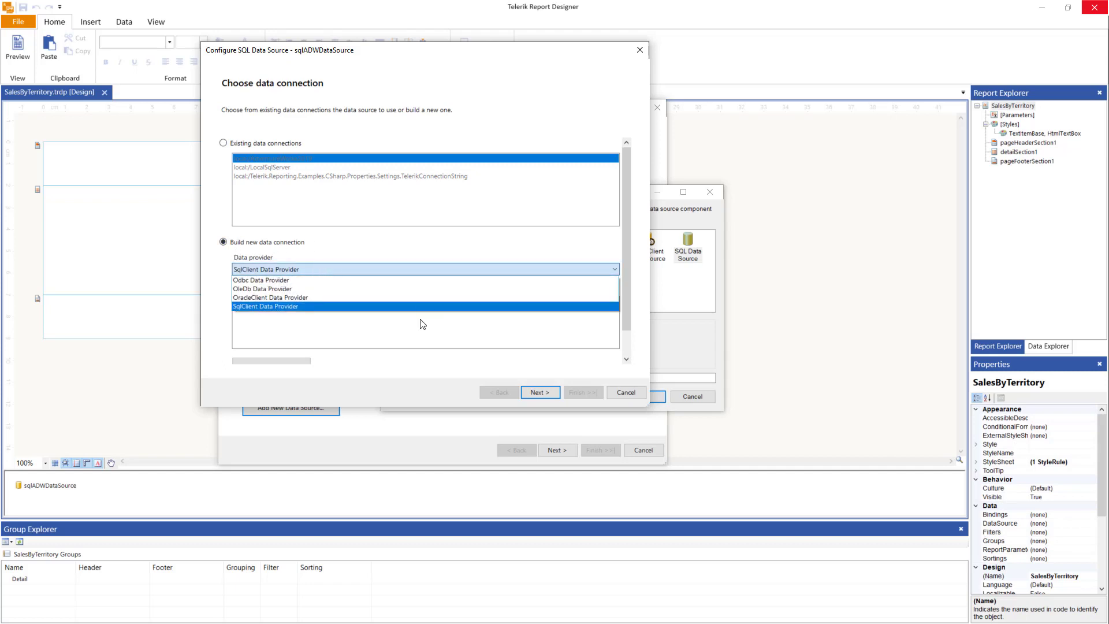
{"action": "left_click", "coordinate": [277, 310]}
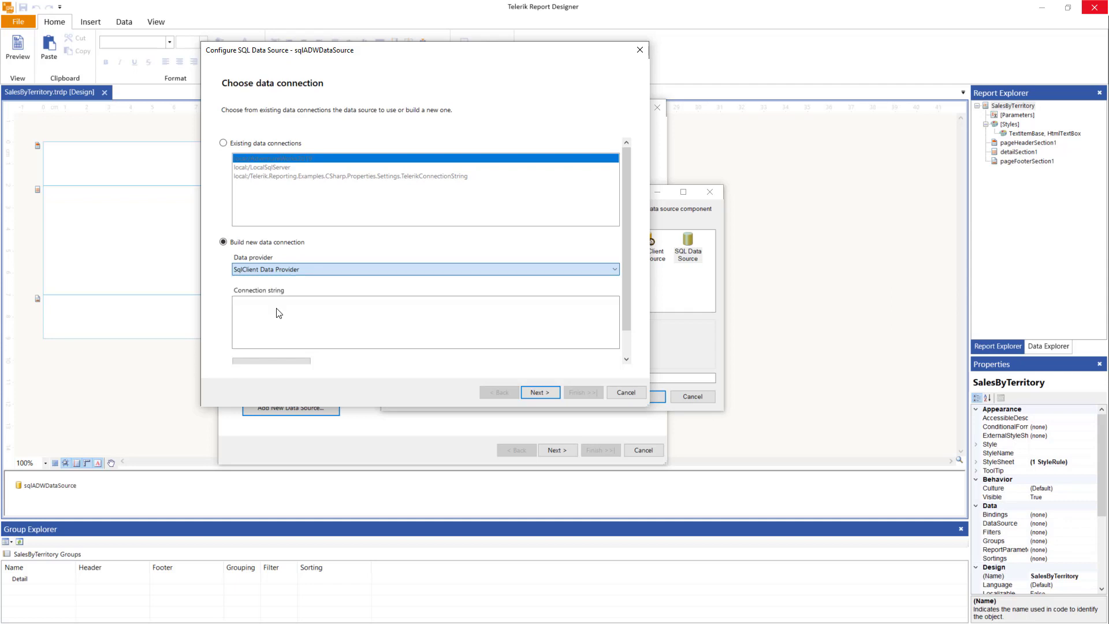
Step: Open the connection string builder for the new connection and enter localhost as the server name
{"action": "left_click_drag", "start_coordinate": [629, 272], "coordinate": [638, 331]}
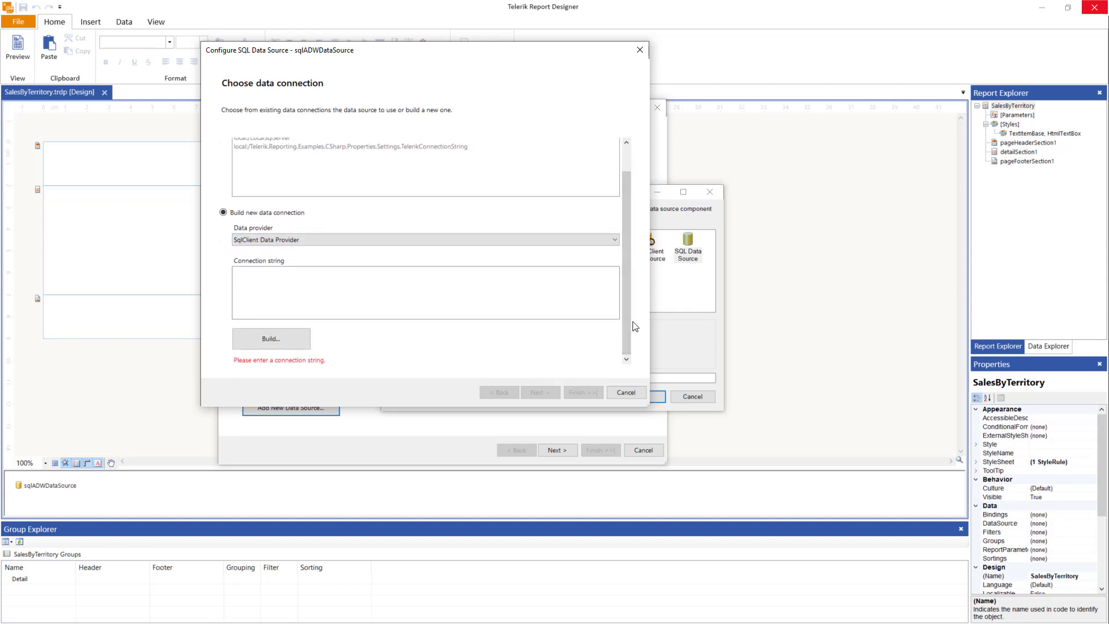
{"action": "left_click", "coordinate": [289, 339]}
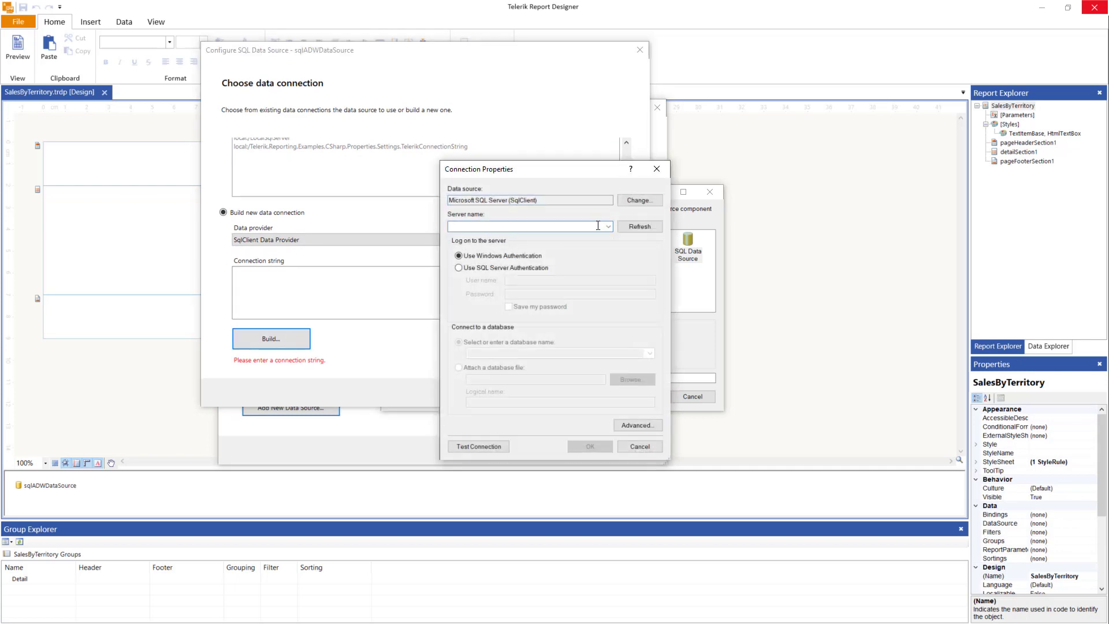
{"action": "type", "text": "loc"}
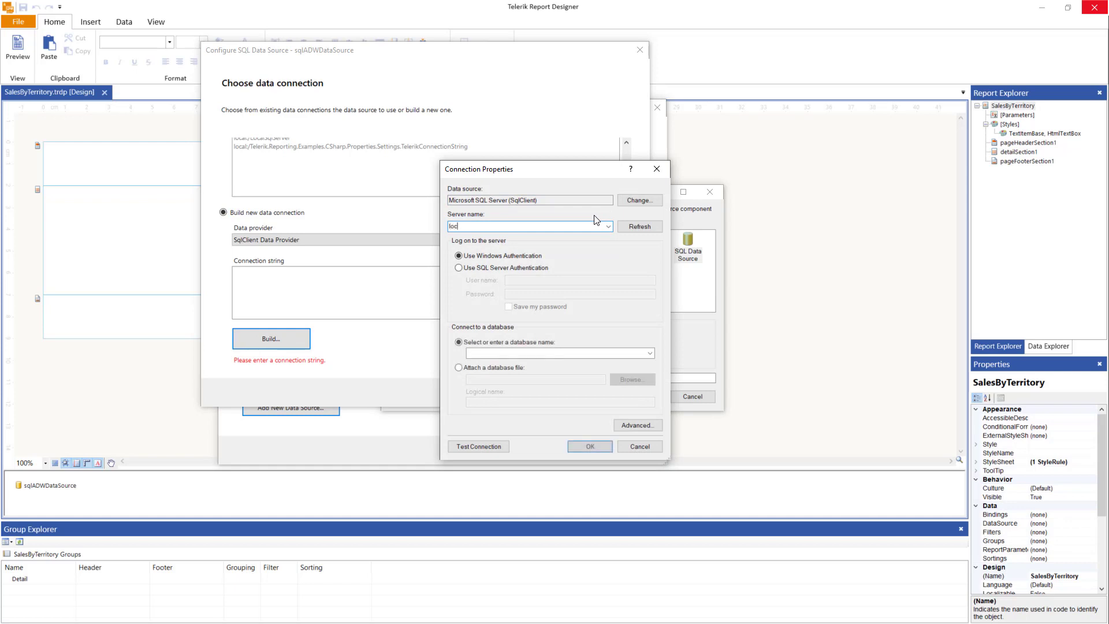
{"action": "type", "text": "alhost"}
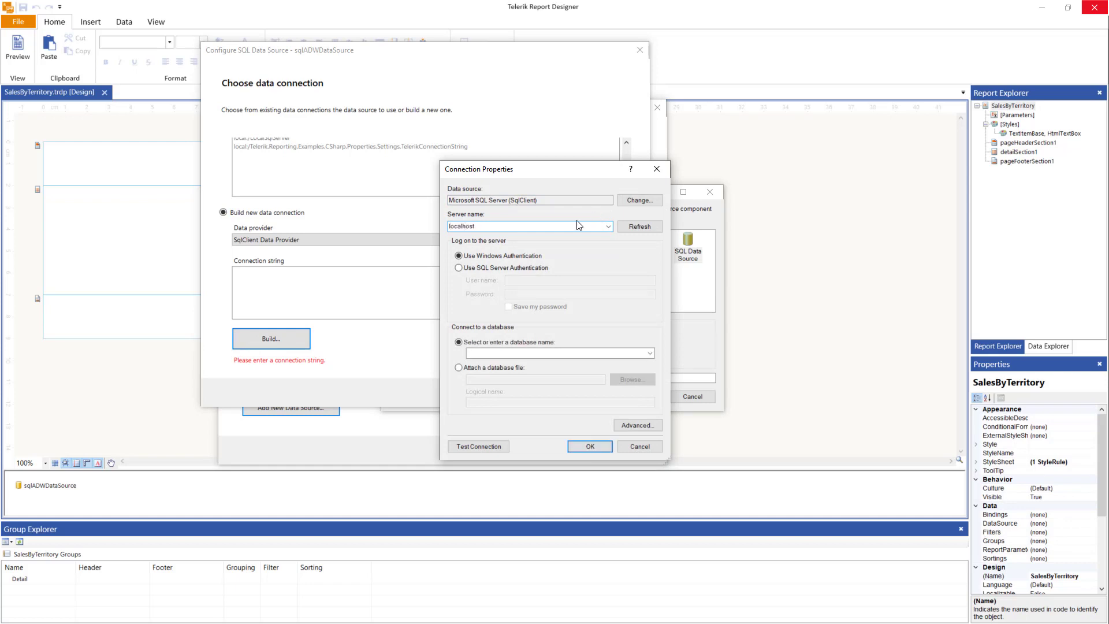
Step: Use SQL Server Authentication for the connection, with user name sa and the account password
{"action": "left_click", "coordinate": [458, 268]}
{"action": "left_click", "coordinate": [522, 281]}
{"action": "type", "text": "sa"}
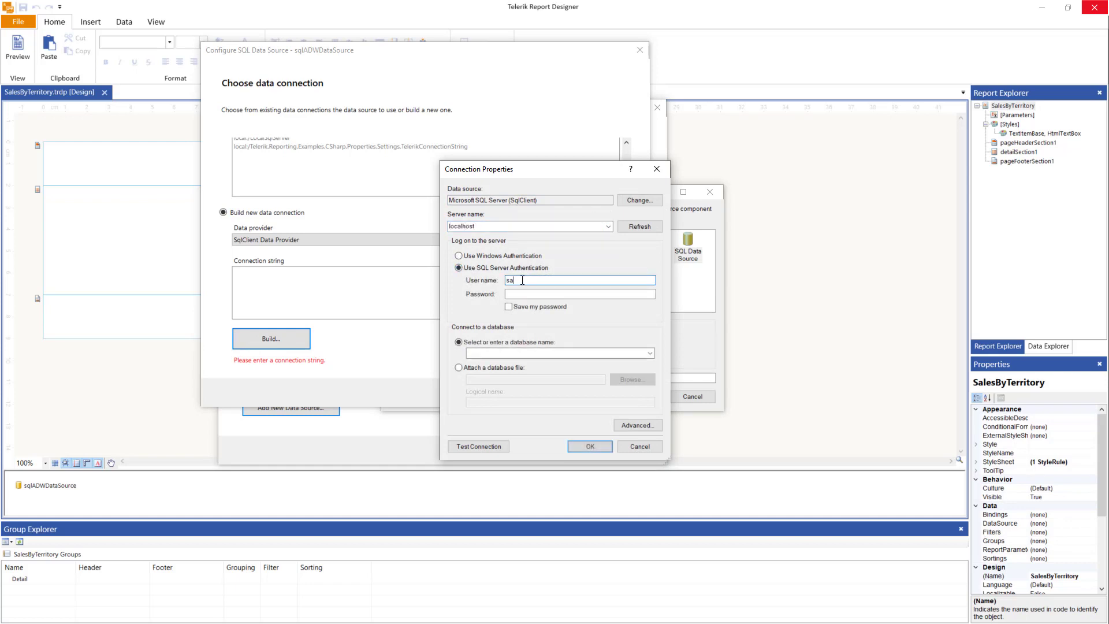
{"action": "left_click", "coordinate": [521, 295]}
{"action": "type", "text": "password"}
{"action": "type", "text": "••••"}
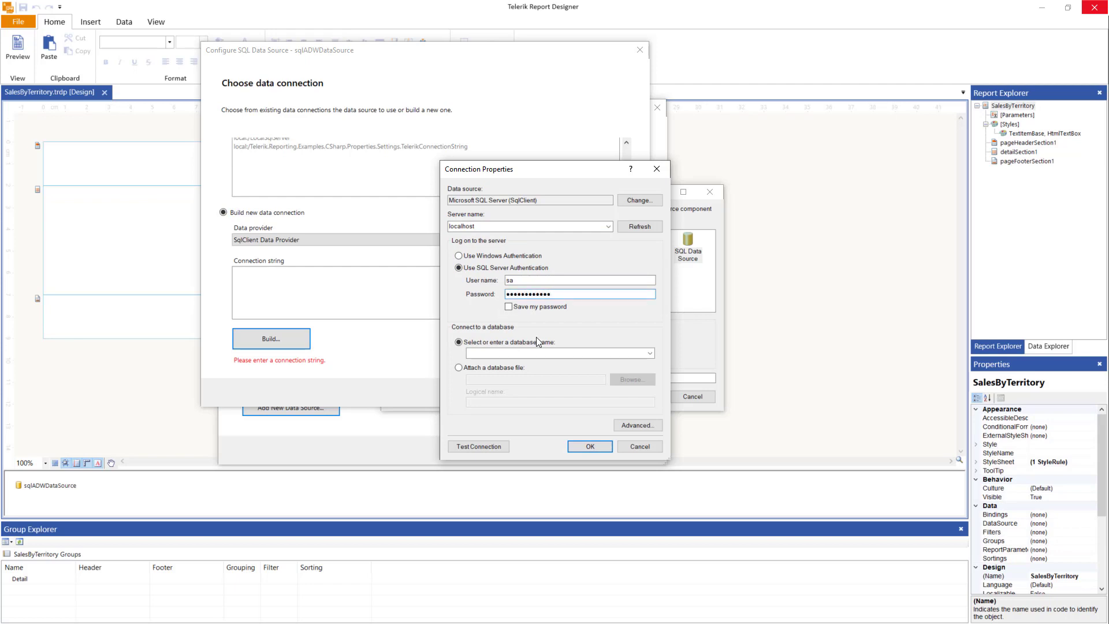
Step: Choose the AdventureWorks2019 database, test the connection and accept the connection properties
{"action": "left_click", "coordinate": [650, 353]}
{"action": "left_click", "coordinate": [520, 362]}
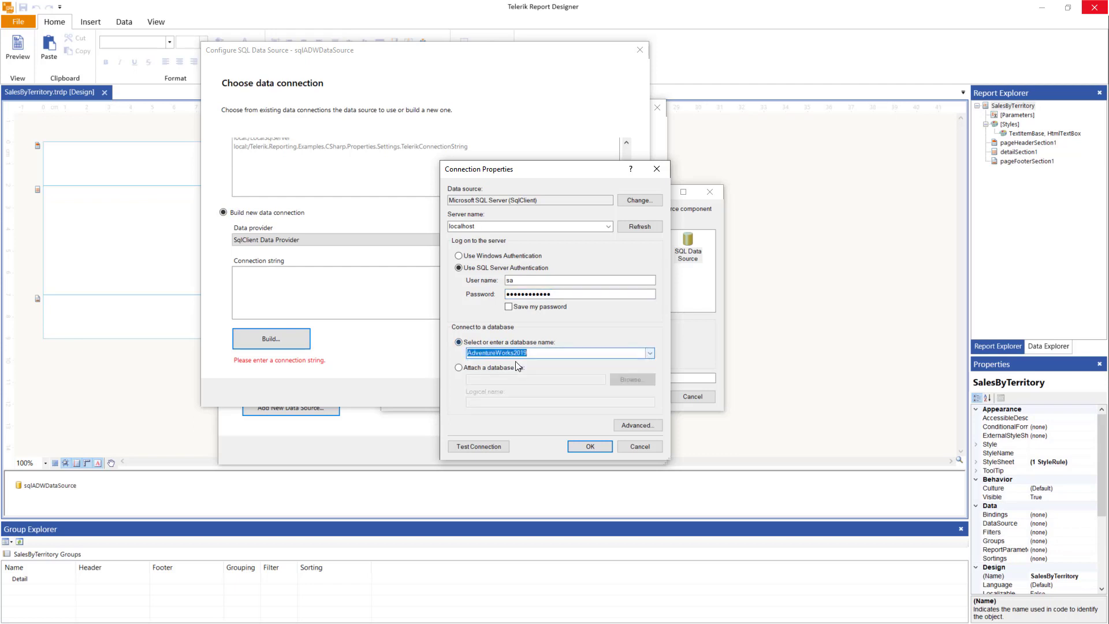
{"action": "left_click", "coordinate": [482, 446]}
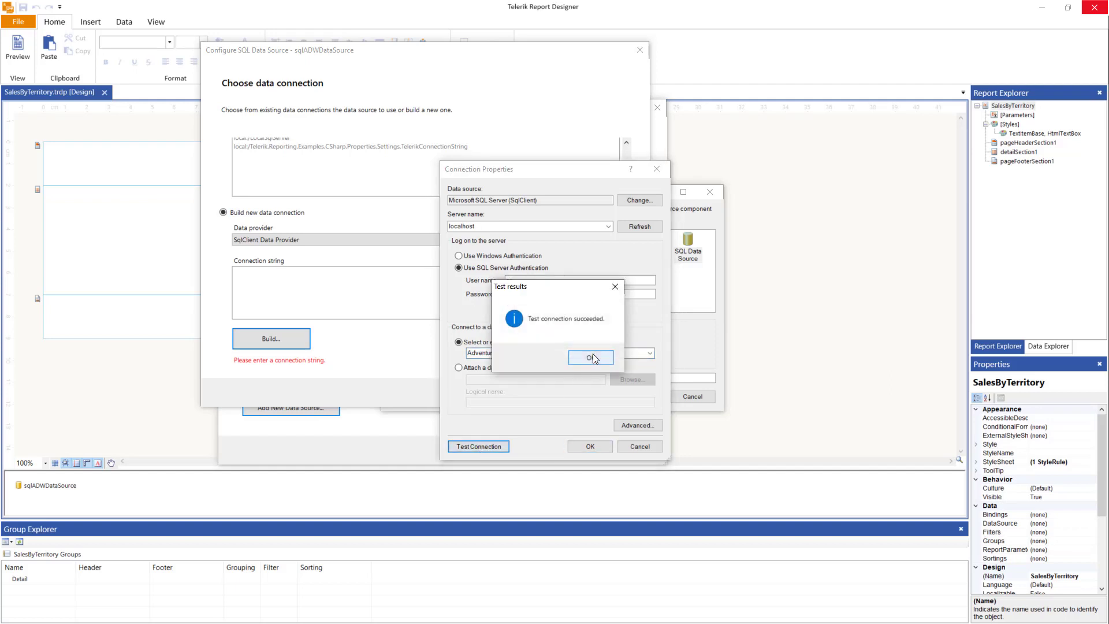
{"action": "left_click", "coordinate": [593, 355]}
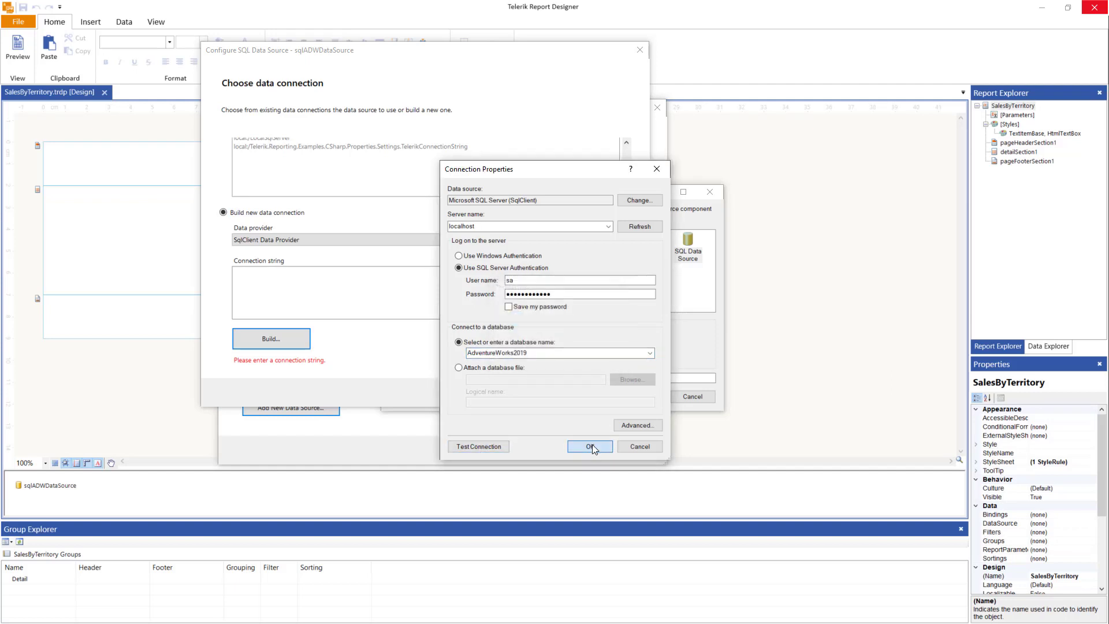
{"action": "left_click", "coordinate": [590, 446]}
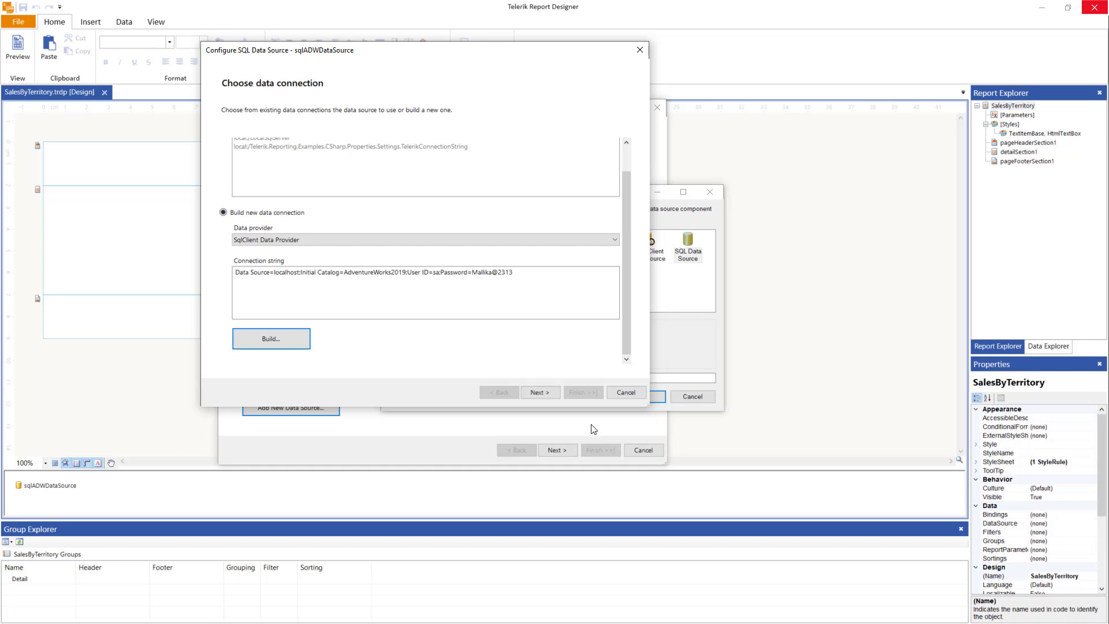
Step: Keep the data connection shared, set its alias to AdventureWorksConnectionString and continue to the data source command
{"action": "left_click", "coordinate": [550, 394]}
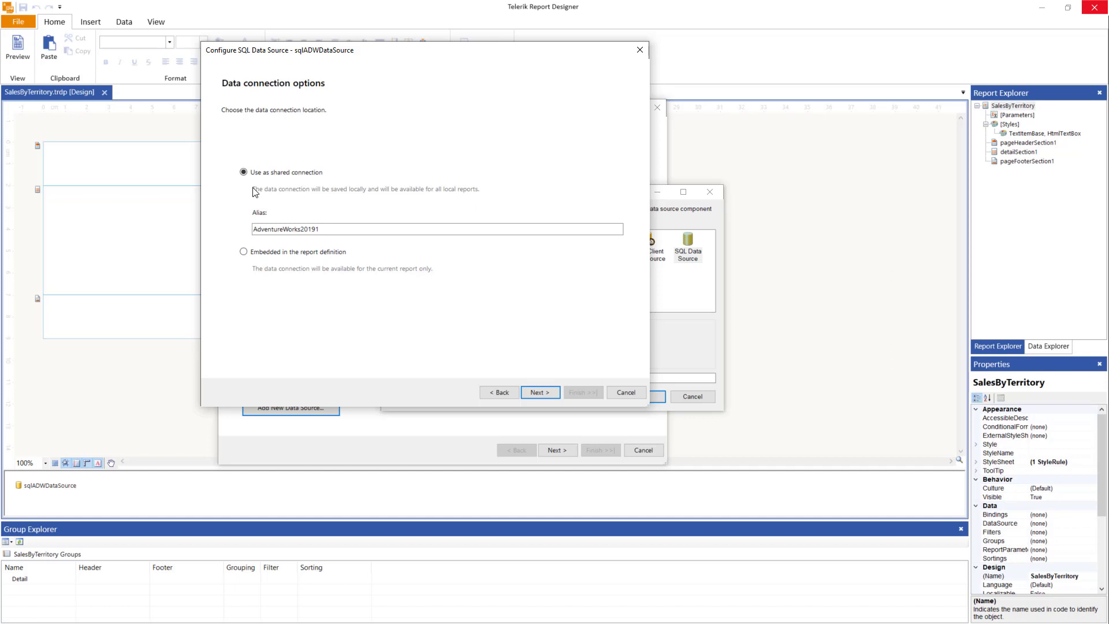
{"action": "left_click", "coordinate": [337, 229]}
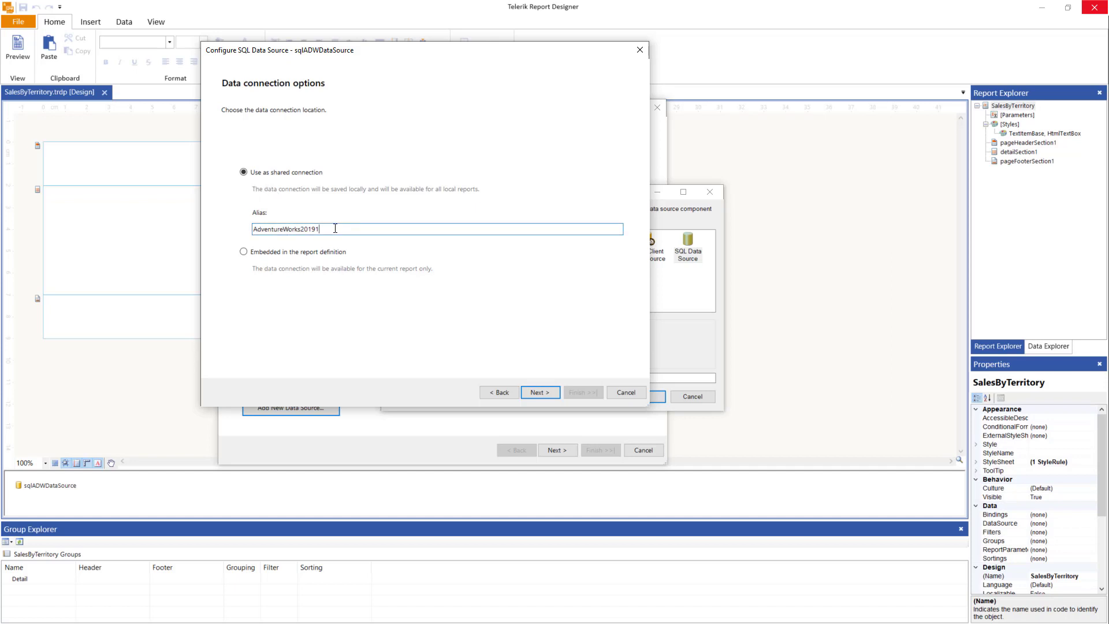
{"action": "key", "text": "BackSpace"}
{"action": "key", "text": "Right"}
{"action": "key", "text": "Right"}
{"action": "type", "text": "ConnectionString"}
{"action": "left_click", "coordinate": [317, 228]}
{"action": "key", "text": "BackSpace"}
{"action": "key", "text": "BackSpace"}
{"action": "key", "text": "BackSpace"}
{"action": "key", "text": "BackSpace"}
{"action": "left_click", "coordinate": [534, 390]}
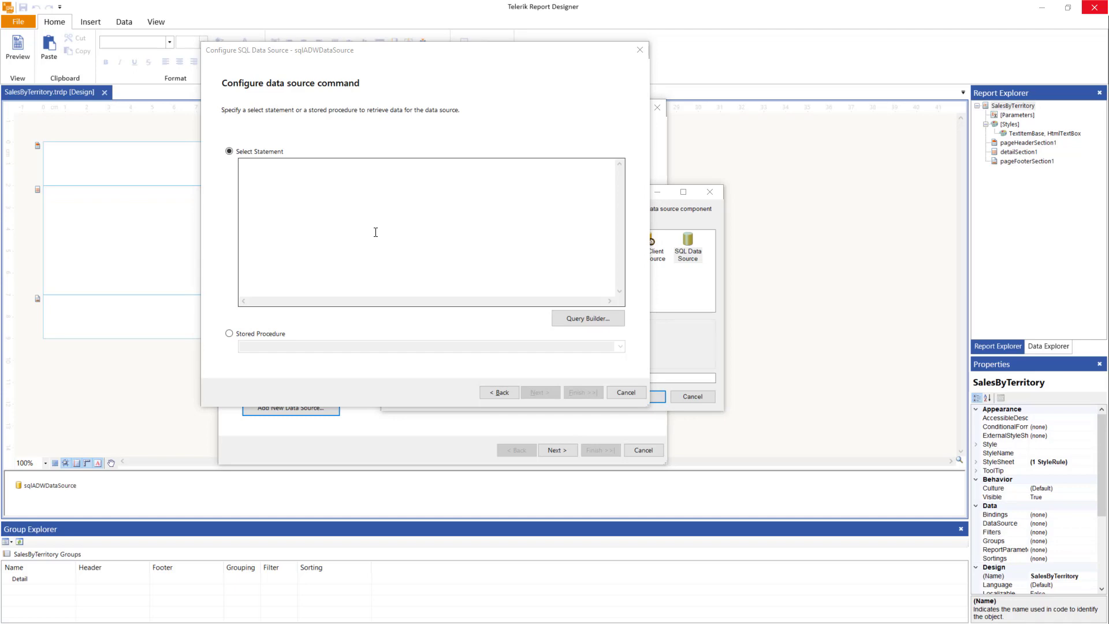
Step: Copy the query joining Sales.SalesOrderHeader and Sales.SalesTerritory, without its where clause, from Azure Data Studio into the report designer's select statement
{"action": "key", "text": "alt+Tab"}
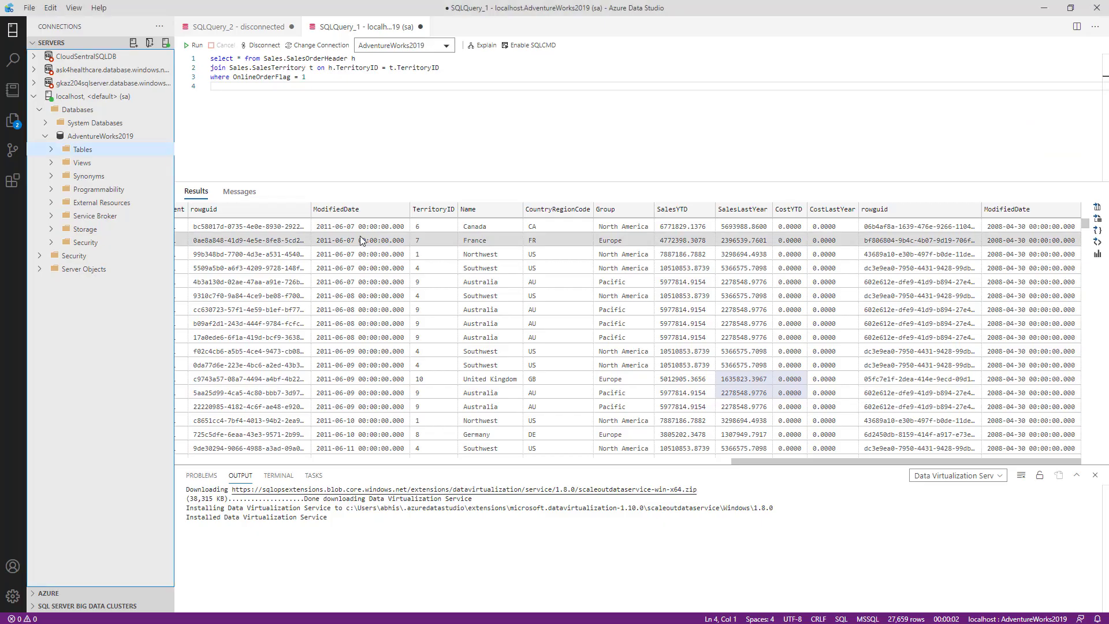
{"action": "left_click_drag", "start_coordinate": [445, 68], "coordinate": [203, 65]}
{"action": "key", "text": "ctrl+c"}
{"action": "key", "text": "alt+Tab"}
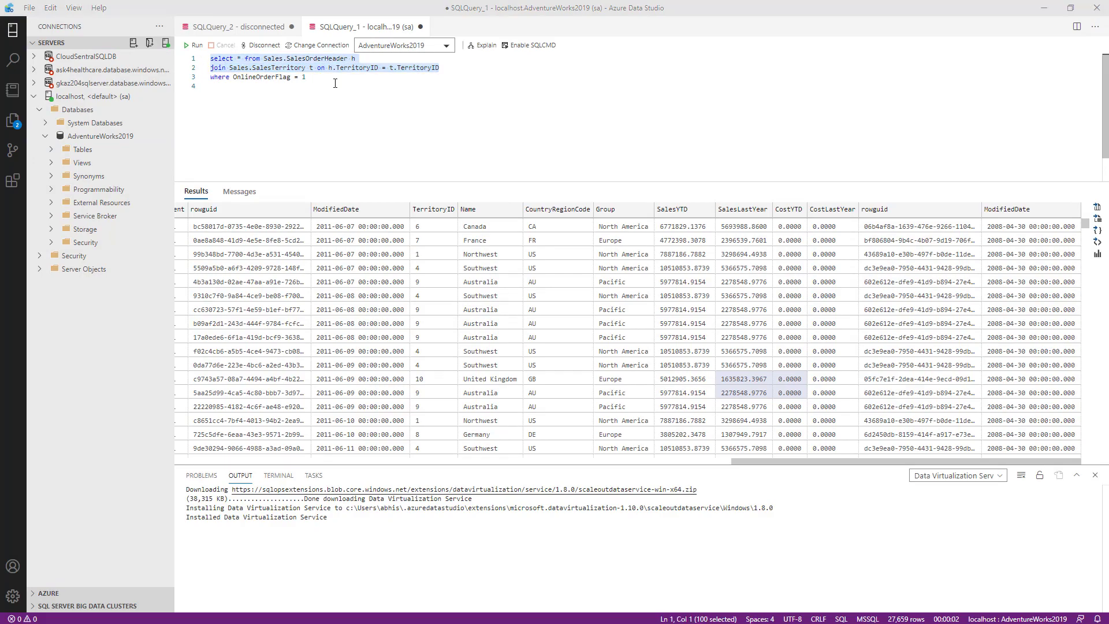
{"action": "key", "text": "ctrl+v"}
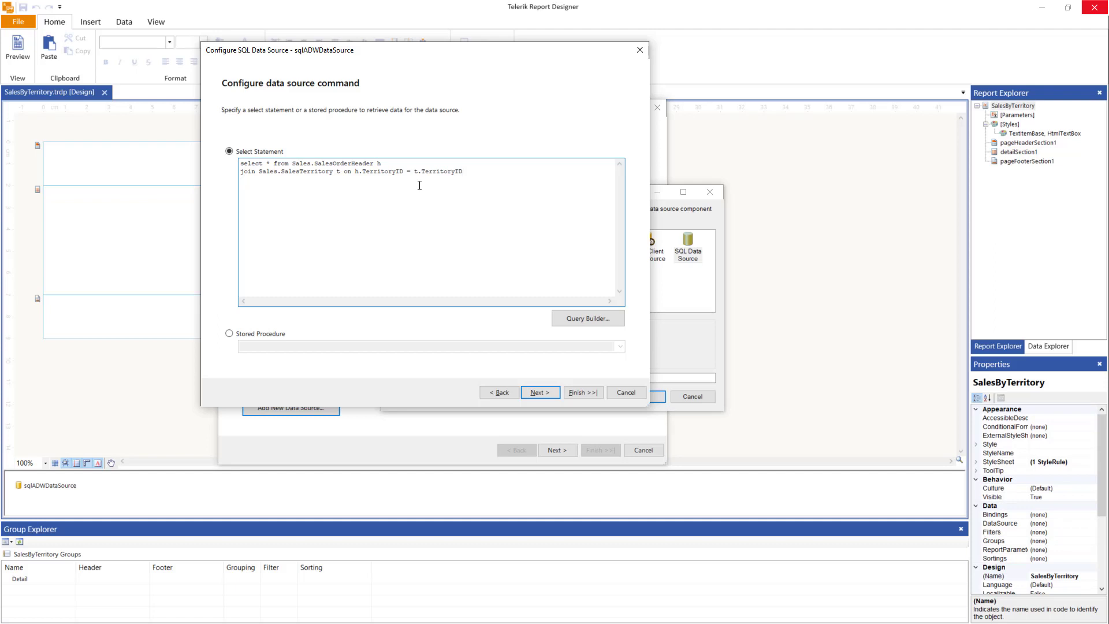
Step: Execute the query to preview its result columns, and finish configuring sqlADWDataSource
{"action": "left_click", "coordinate": [539, 393]}
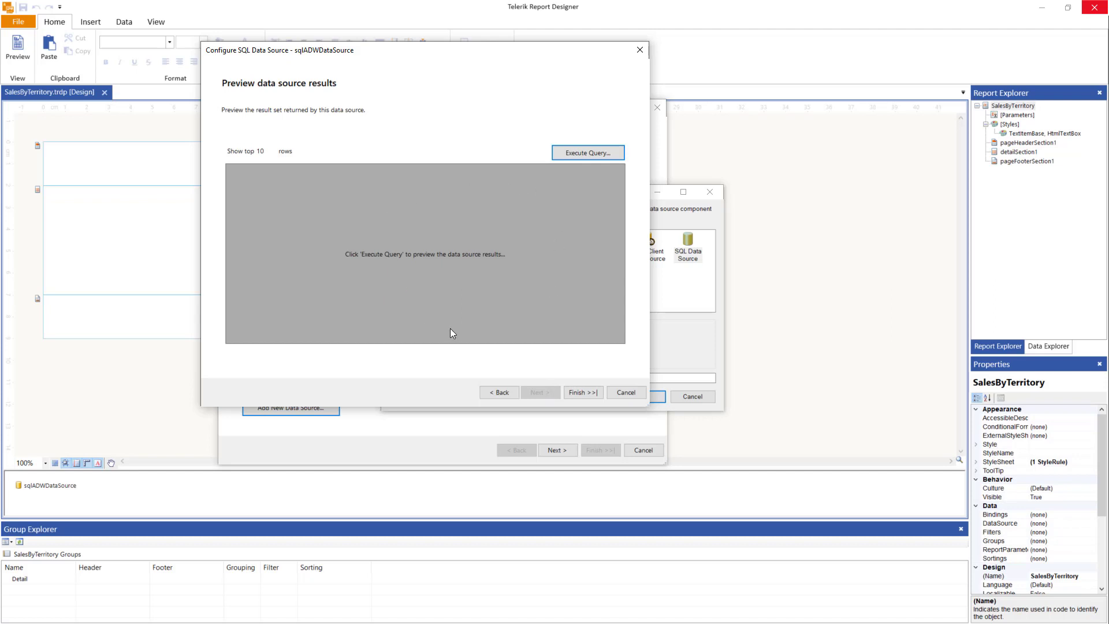
{"action": "left_click", "coordinate": [576, 154]}
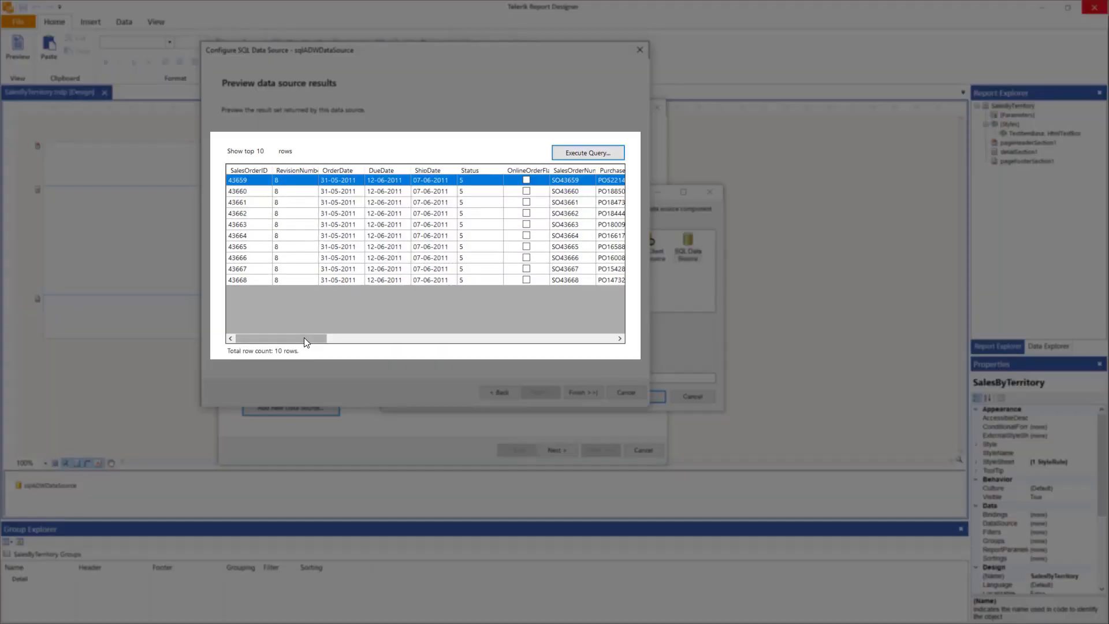
{"action": "left_click_drag", "start_coordinate": [303, 338], "coordinate": [425, 339]}
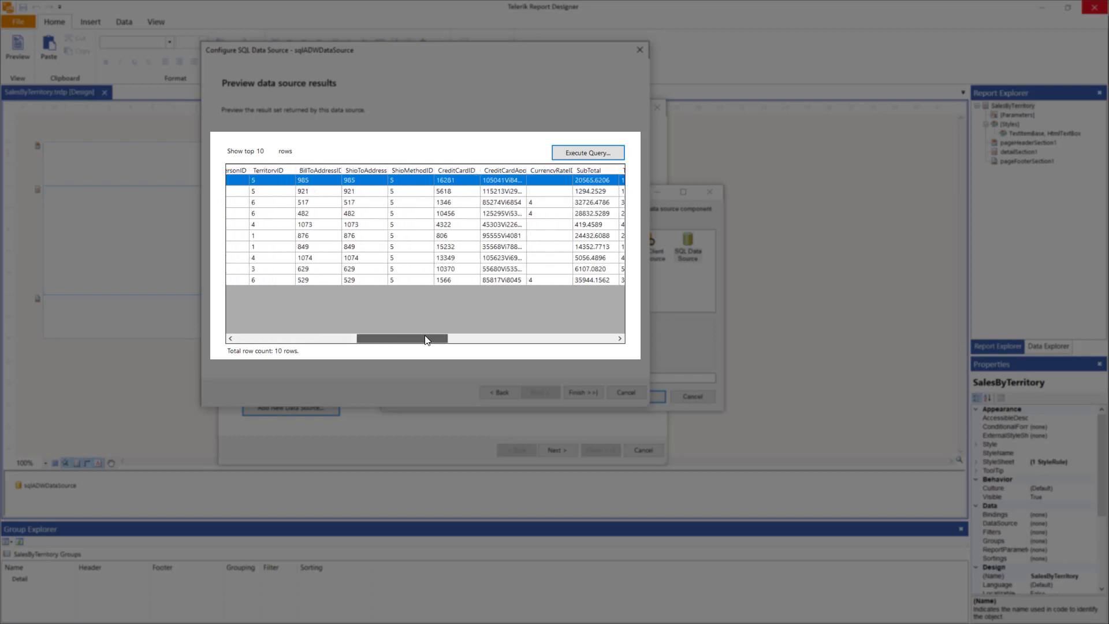
{"action": "left_click_drag", "start_coordinate": [425, 340], "coordinate": [597, 341]}
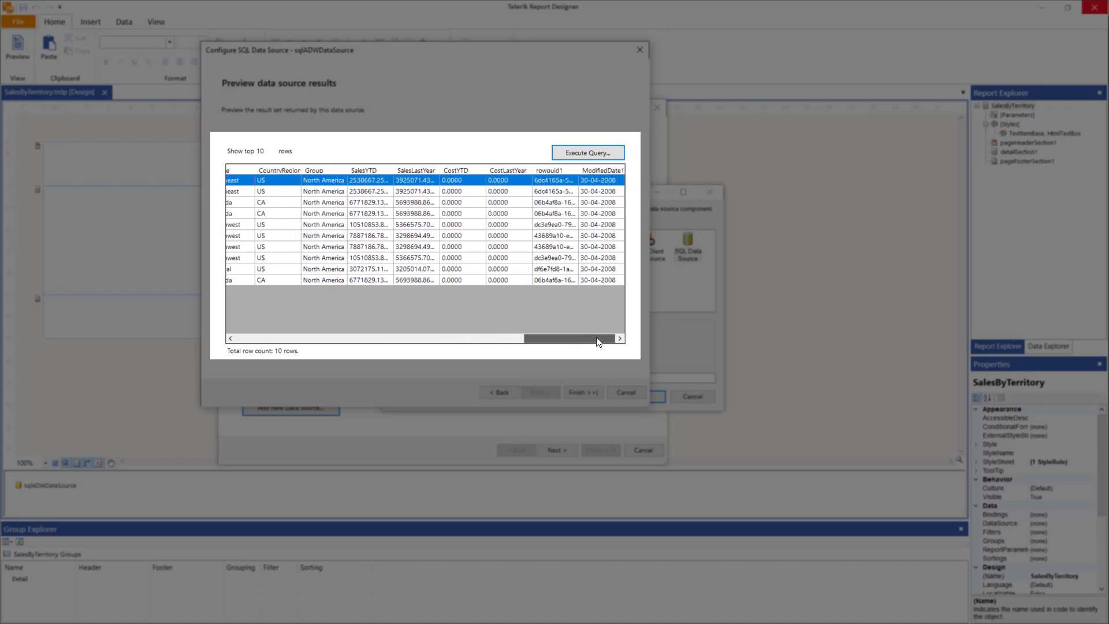
{"action": "left_click", "coordinate": [595, 395]}
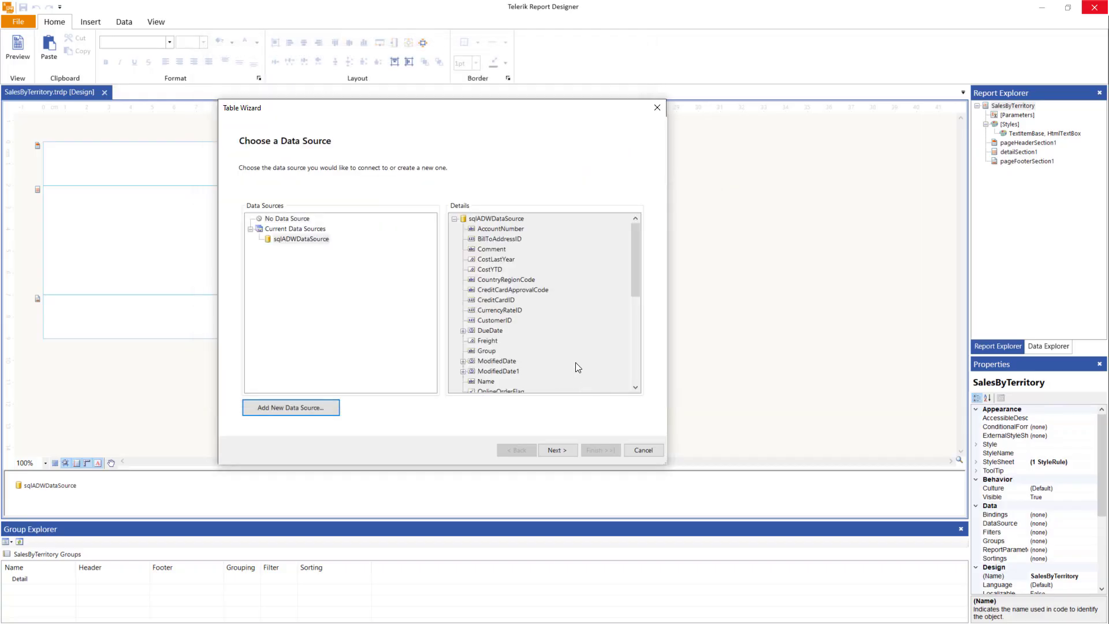
Step: Choose sqlADWDataSource as the table's data source, review its fields and continue to arranging fields
{"action": "left_click", "coordinate": [304, 240]}
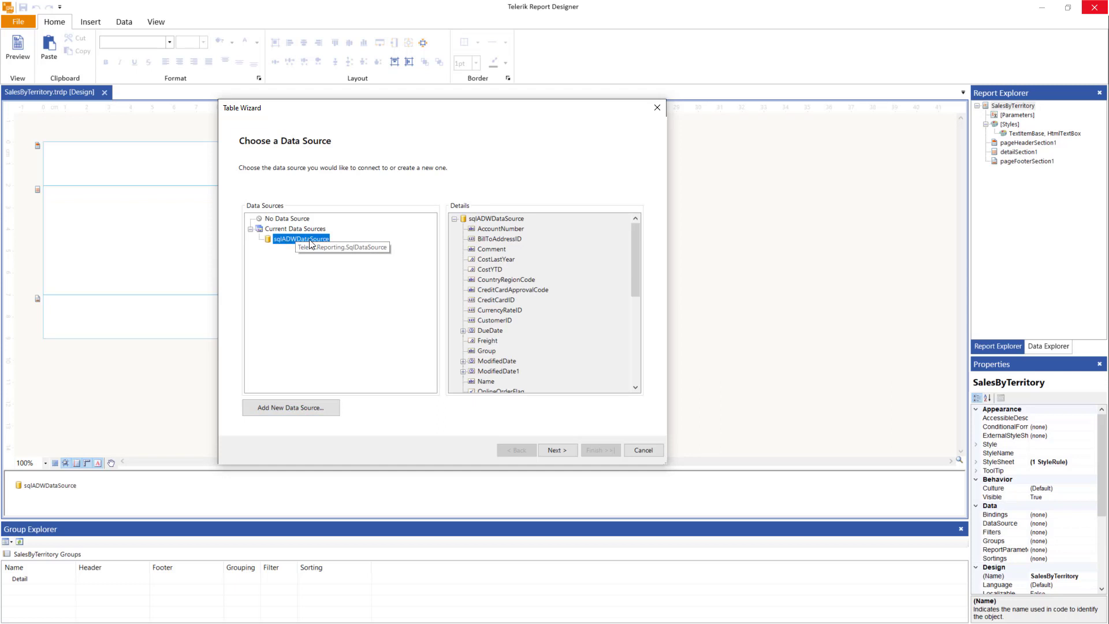
{"action": "left_click_drag", "start_coordinate": [636, 247], "coordinate": [645, 346]}
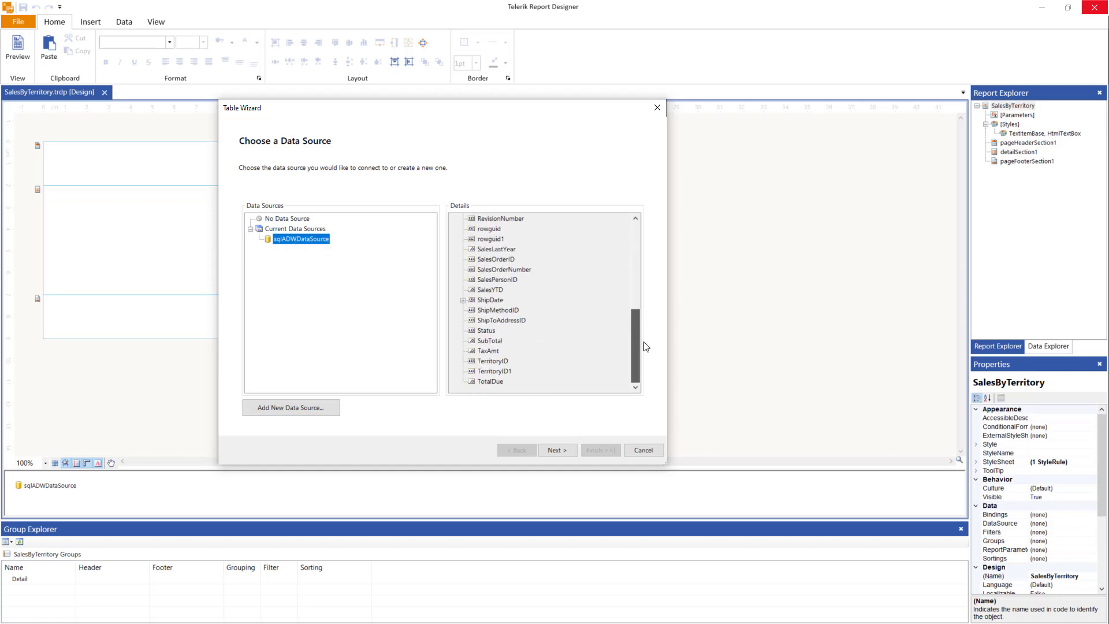
{"action": "left_click", "coordinate": [554, 449]}
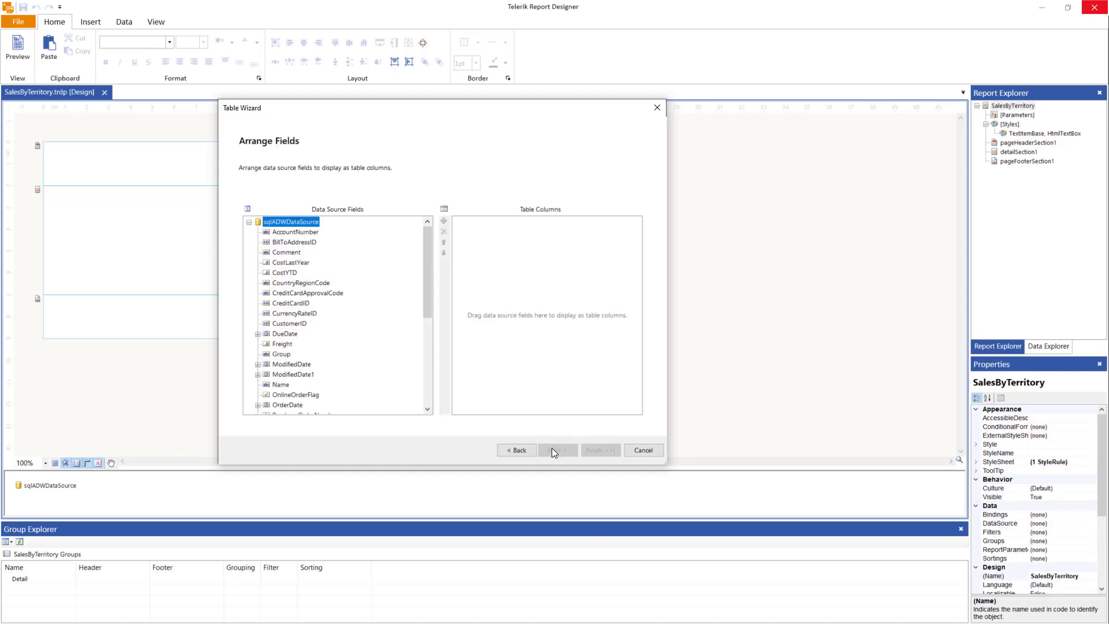
Step: Add the TotalDue field to the table columns
{"action": "left_click_drag", "start_coordinate": [431, 293], "coordinate": [446, 269]}
{"action": "left_click_drag", "start_coordinate": [429, 262], "coordinate": [423, 386]}
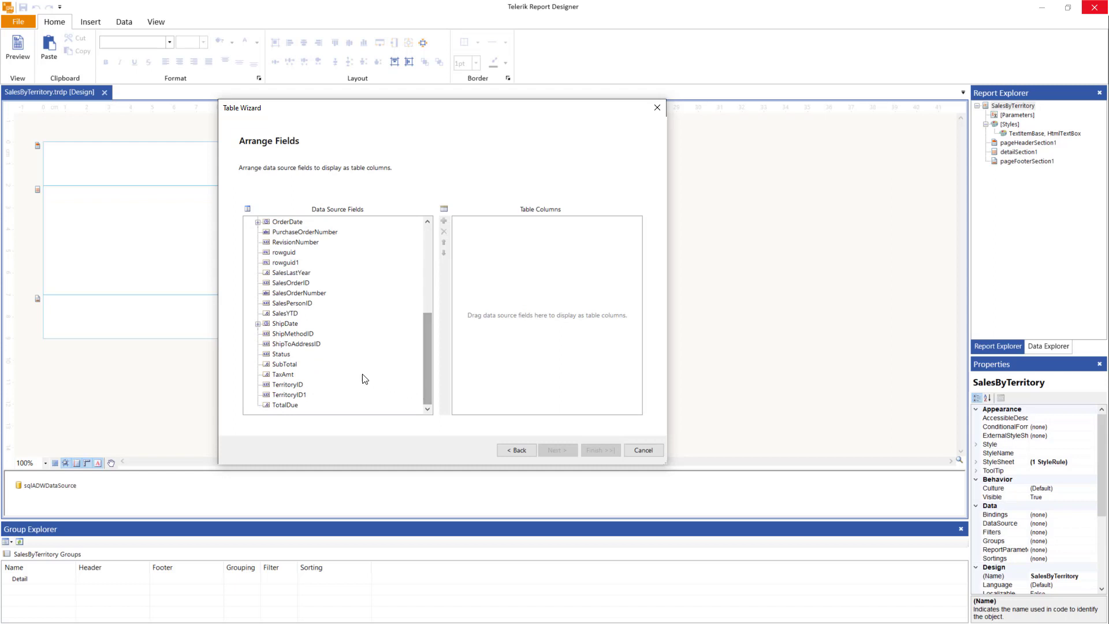
{"action": "left_click", "coordinate": [286, 405]}
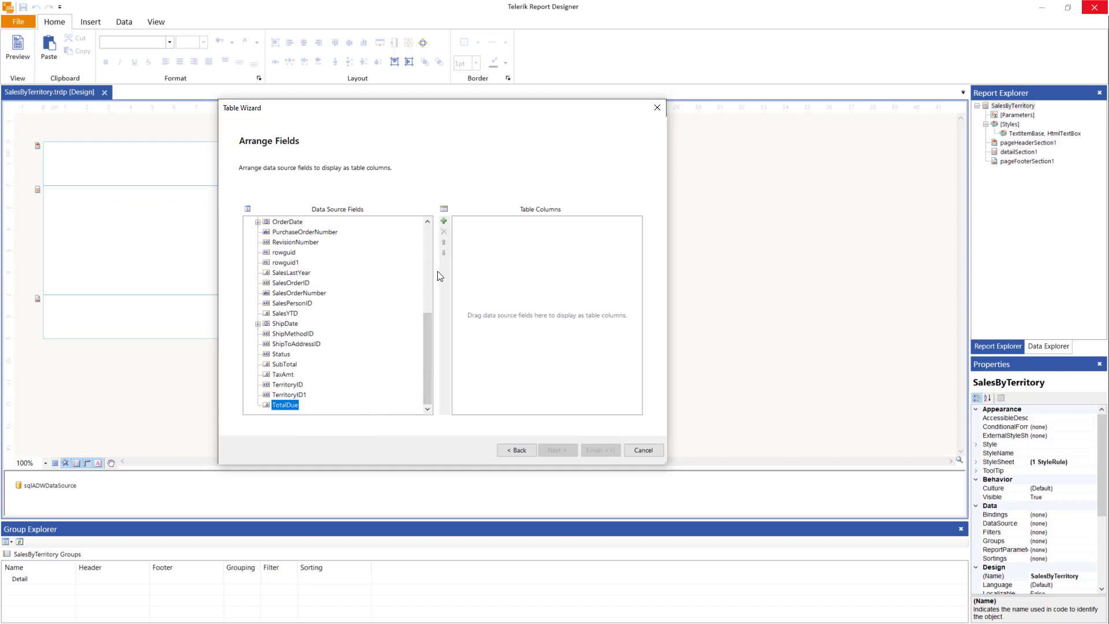
{"action": "left_click", "coordinate": [444, 221]}
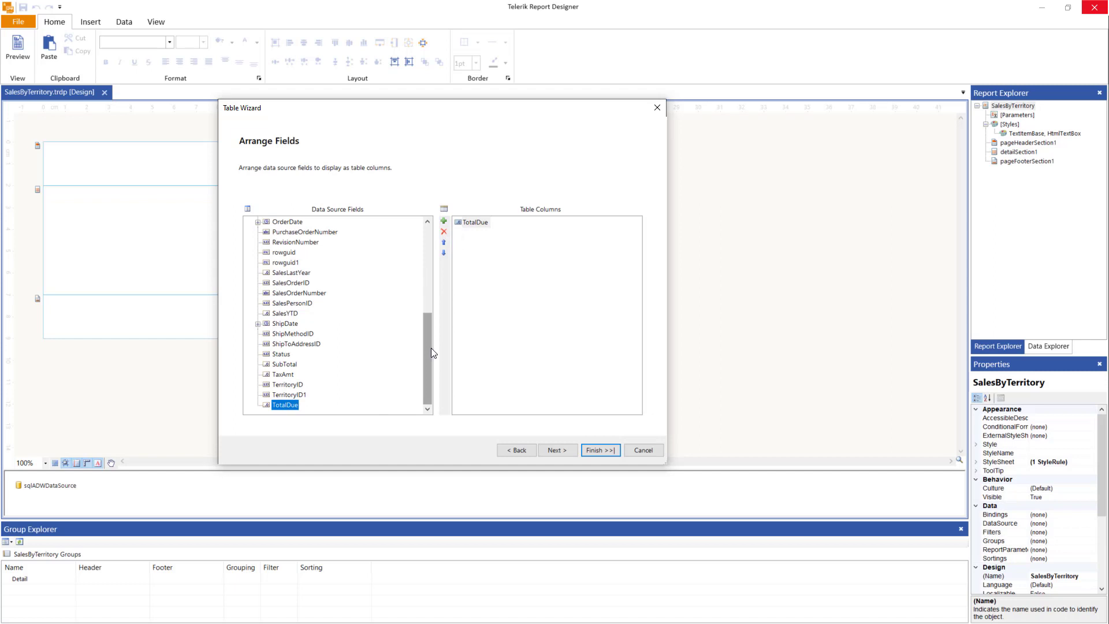
Step: Add the OrderDate field to the table columns, checking its date parts and collapsing them again
{"action": "left_click_drag", "start_coordinate": [431, 349], "coordinate": [428, 293]}
{"action": "left_click", "coordinate": [286, 346]}
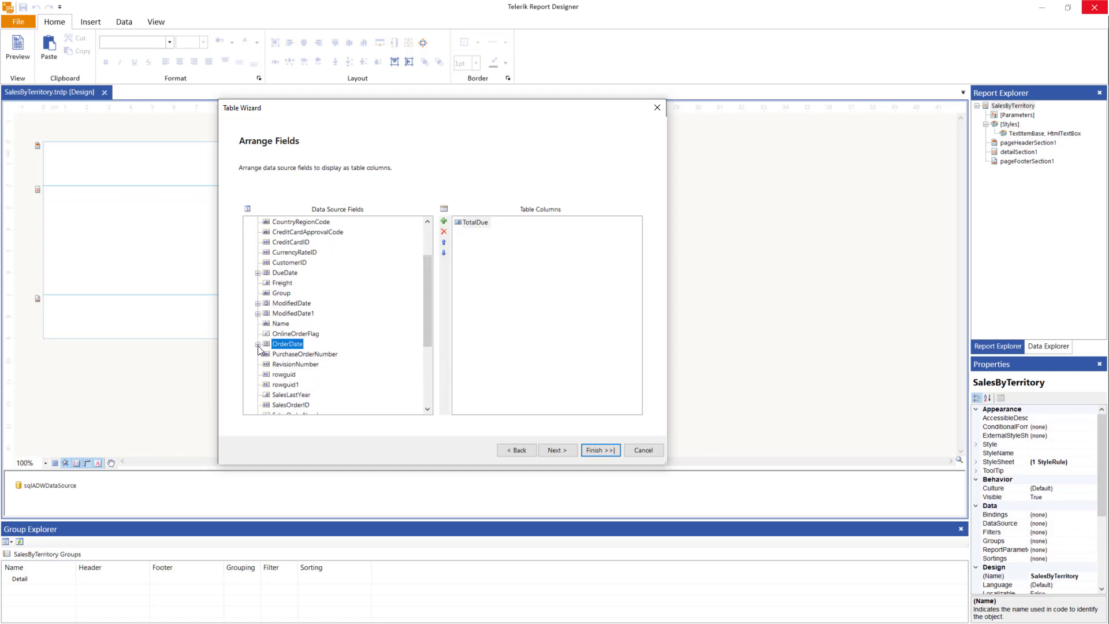
{"action": "left_click", "coordinate": [258, 345]}
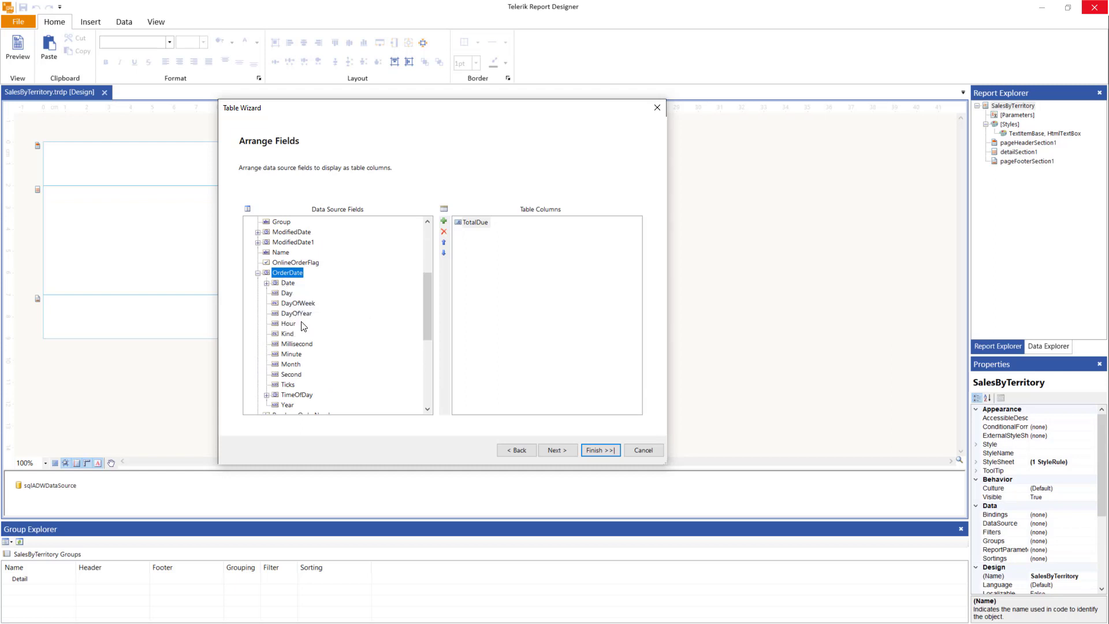
{"action": "left_click", "coordinate": [443, 222]}
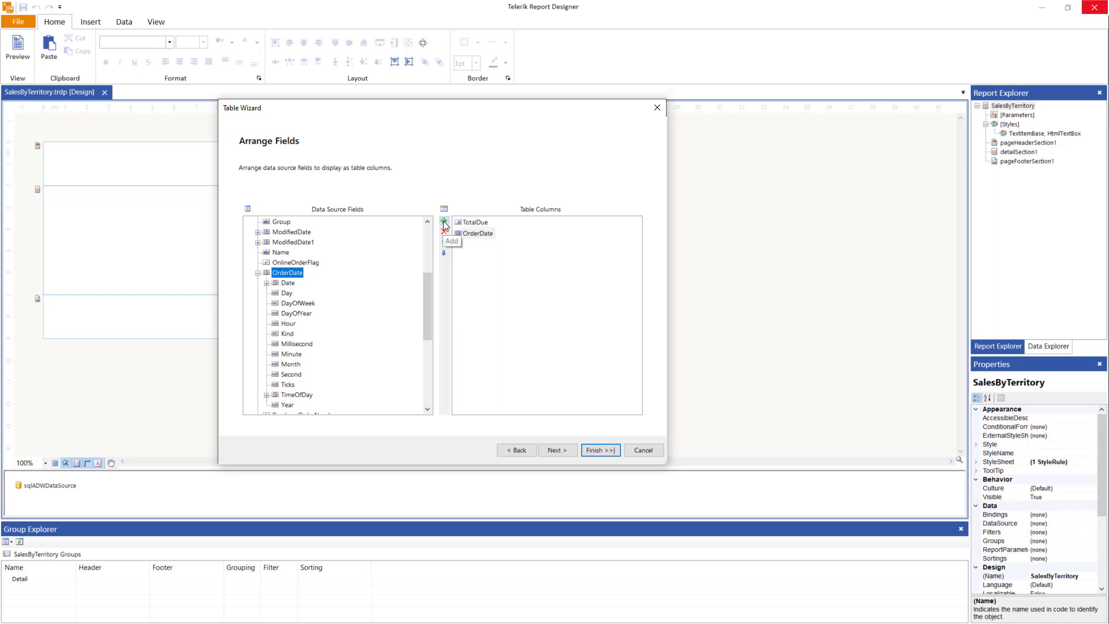
{"action": "left_click", "coordinate": [257, 273]}
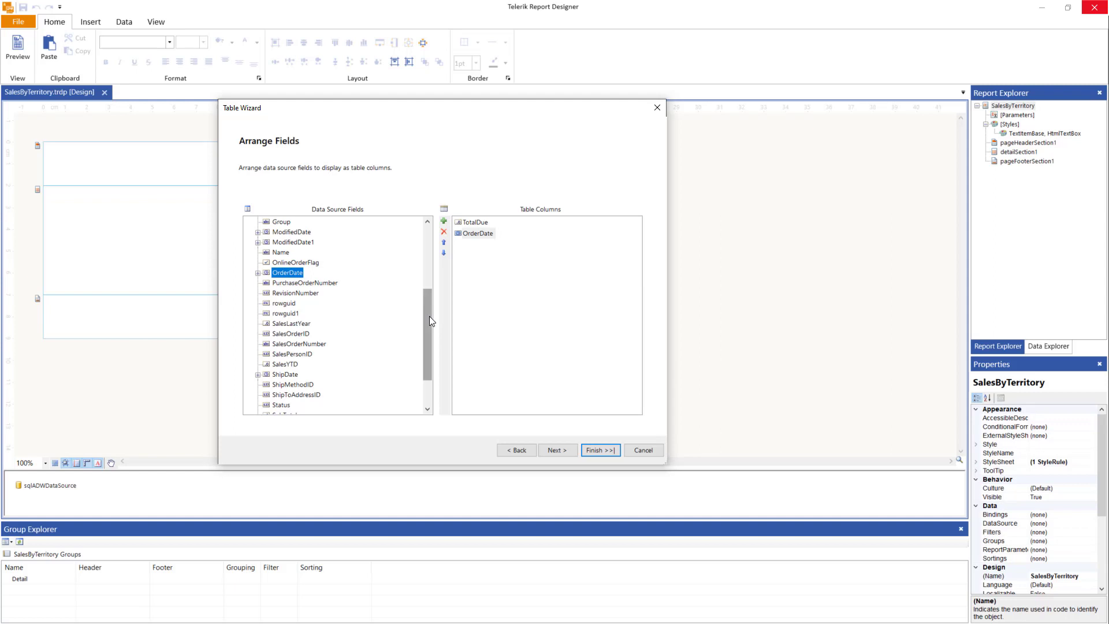
Step: Find the CountryRegionCode field in the data source and add it to the table columns
{"action": "left_click_drag", "start_coordinate": [428, 316], "coordinate": [431, 339]}
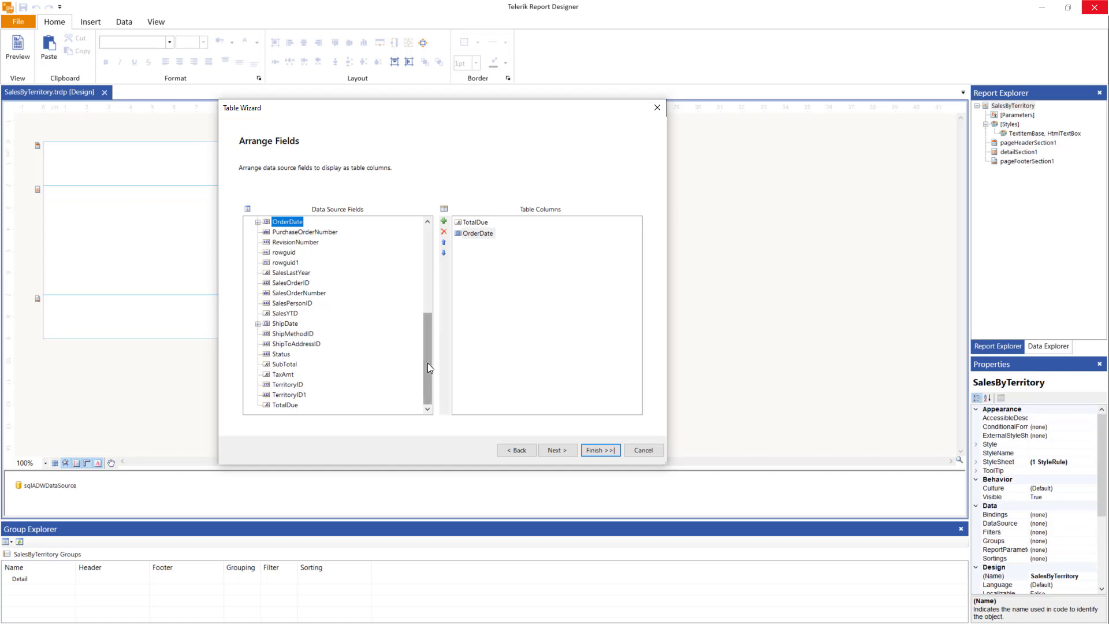
{"action": "left_click_drag", "start_coordinate": [427, 363], "coordinate": [424, 282]}
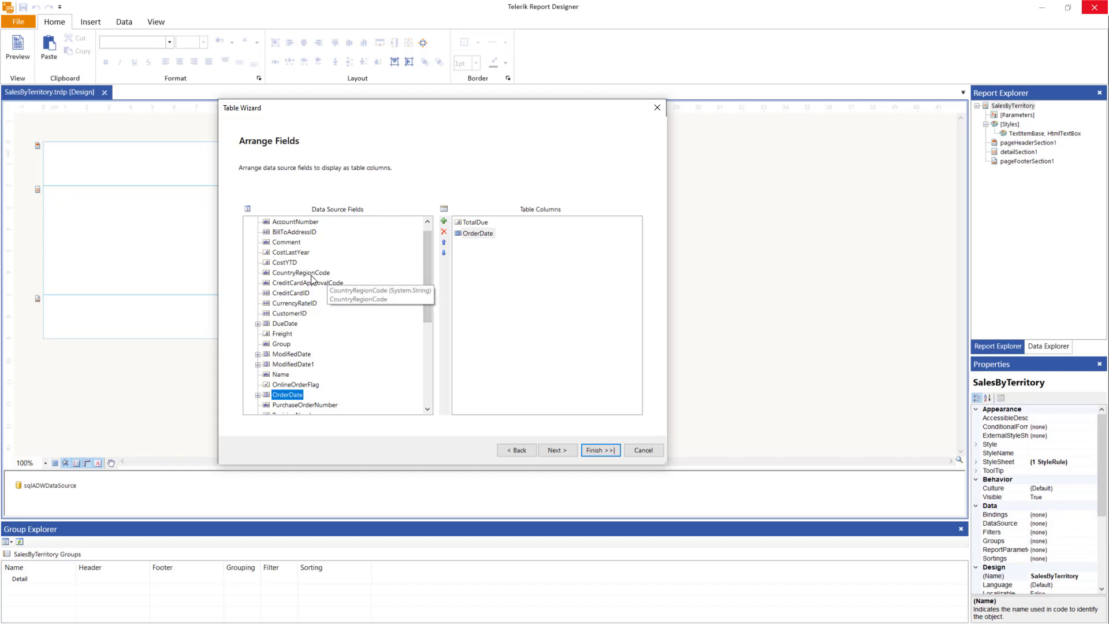
{"action": "left_click", "coordinate": [346, 271]}
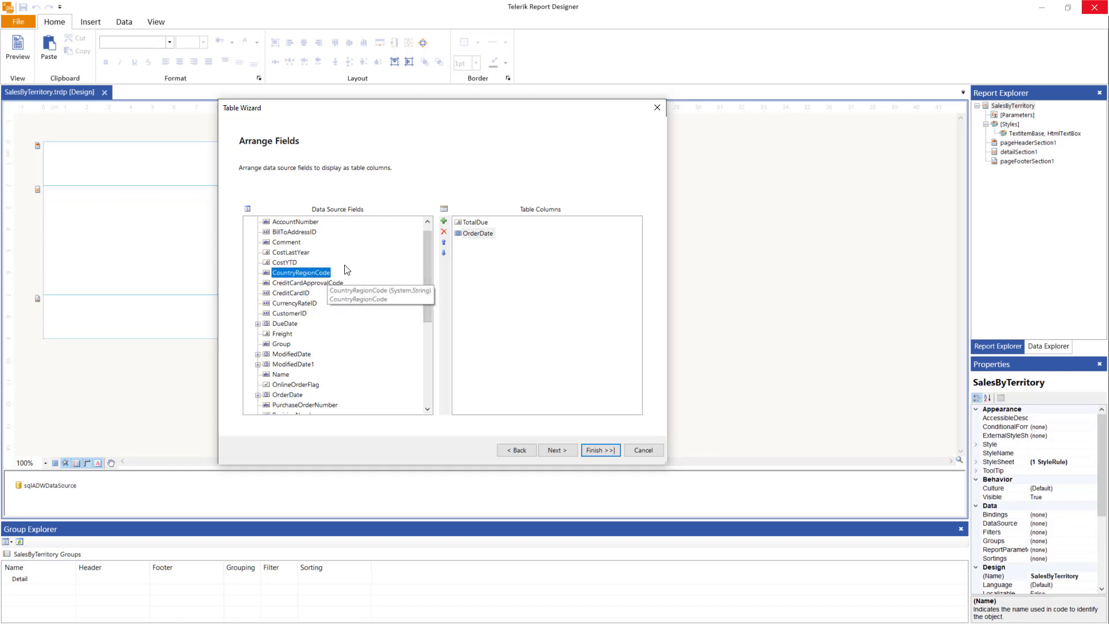
{"action": "left_click", "coordinate": [444, 220]}
{"action": "scroll", "coordinate": [288, 245], "scroll_direction": "down", "scroll_amount": 4}
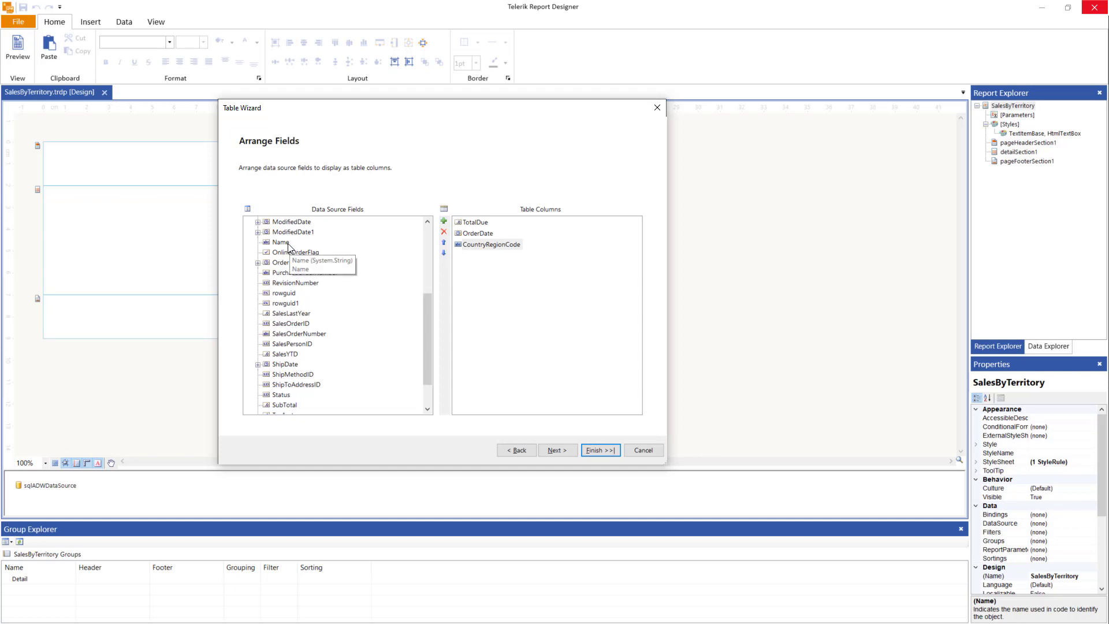
Step: Add the Name field as the first table column and move TotalDue below OrderDate
{"action": "left_click", "coordinate": [444, 221]}
{"action": "left_click", "coordinate": [481, 256]}
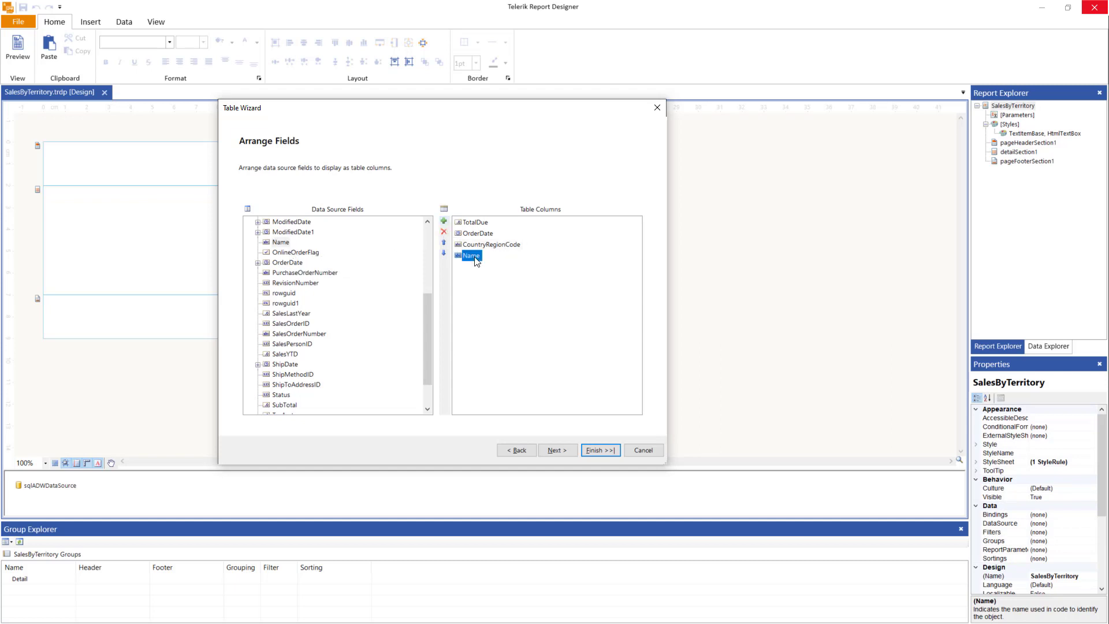
{"action": "left_click", "coordinate": [444, 245]}
{"action": "left_click", "coordinate": [444, 245]}
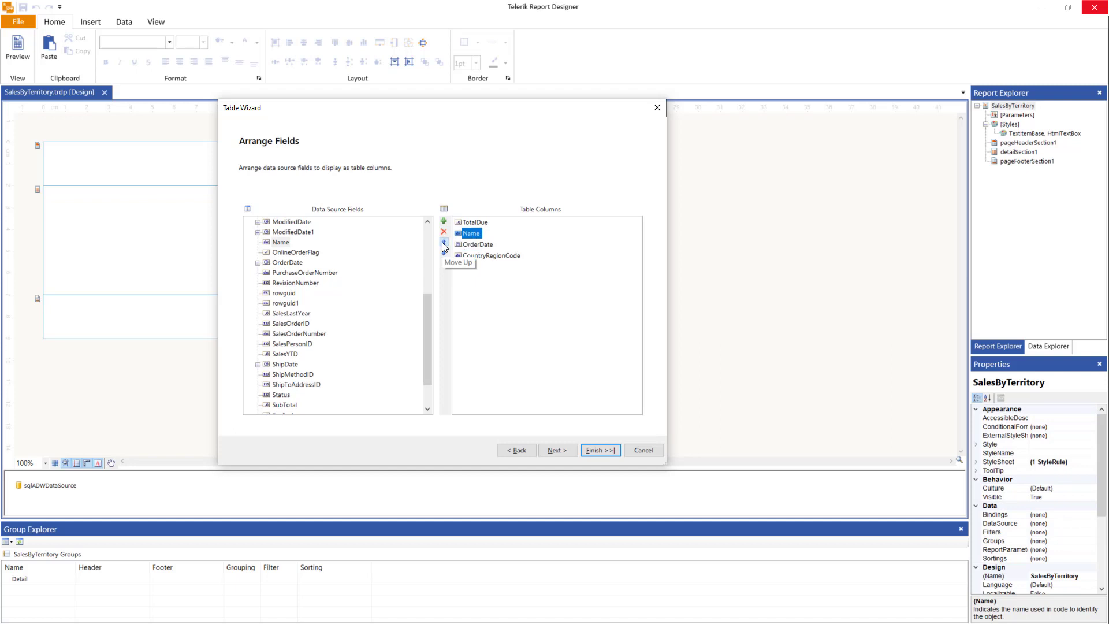
{"action": "left_click", "coordinate": [444, 245]}
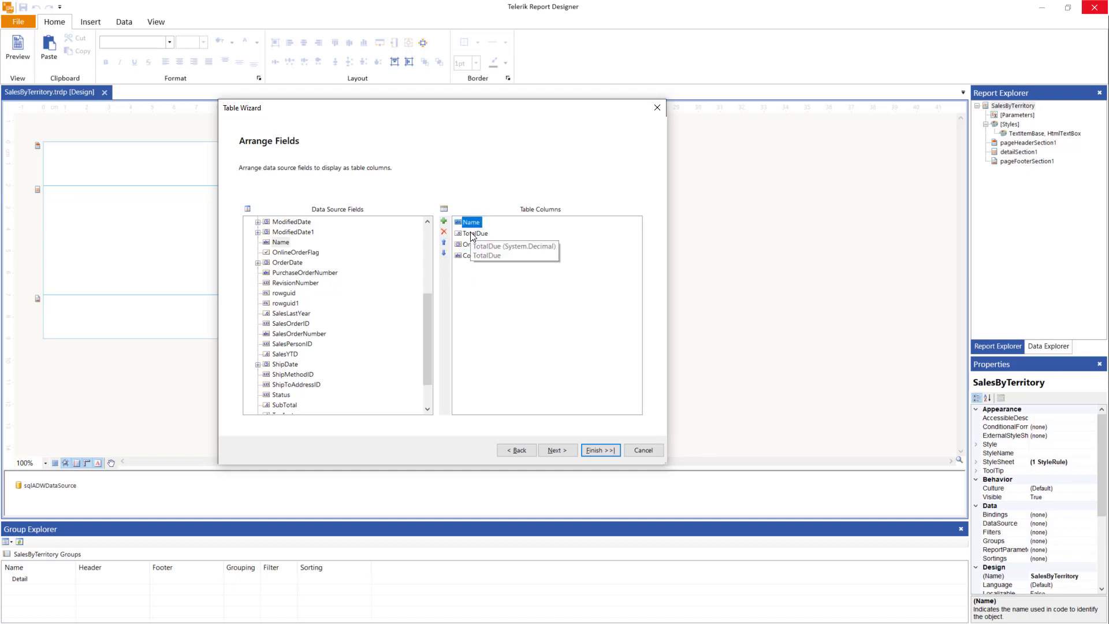
{"action": "left_click", "coordinate": [472, 233]}
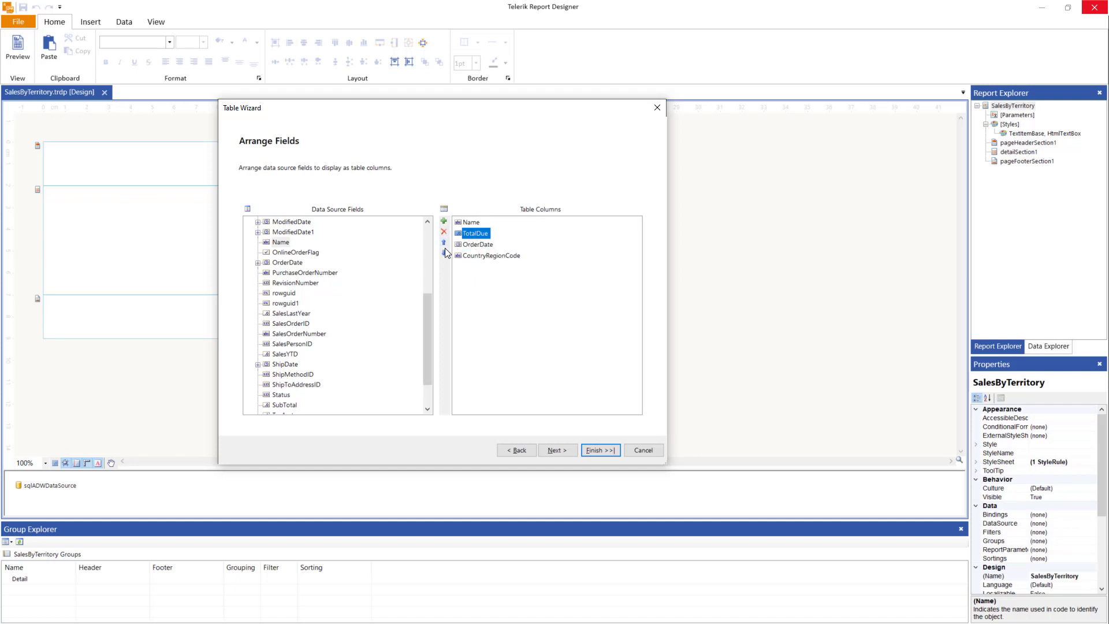
{"action": "left_click", "coordinate": [444, 252]}
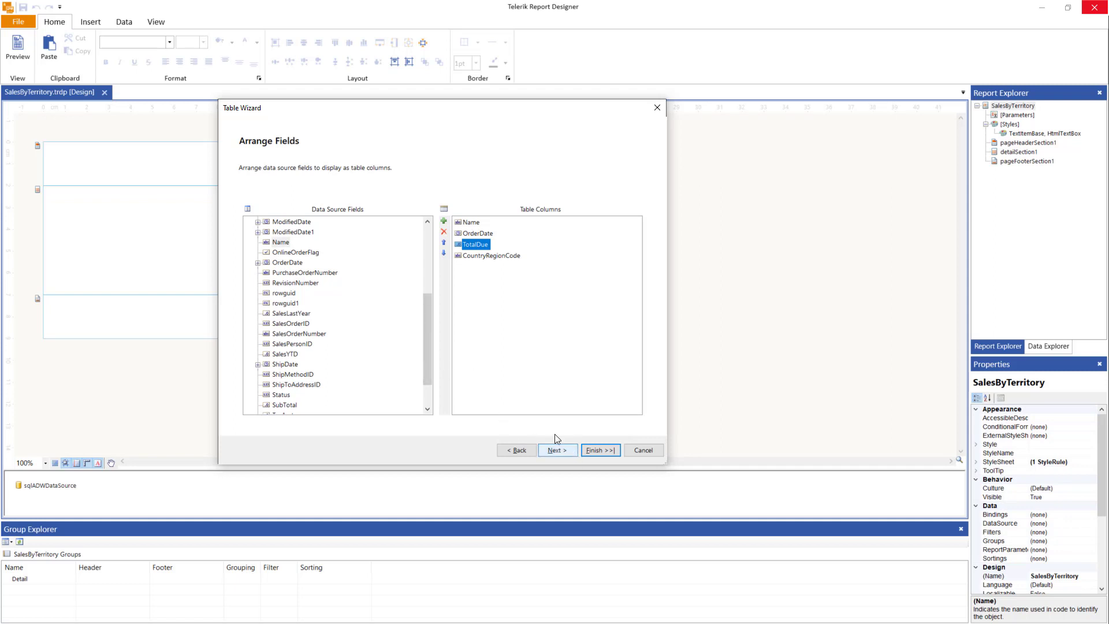
Step: Add the SubTotal field between the OrderDate and TotalDue columns and continue to the style choice
{"action": "left_click_drag", "start_coordinate": [428, 344], "coordinate": [428, 362]}
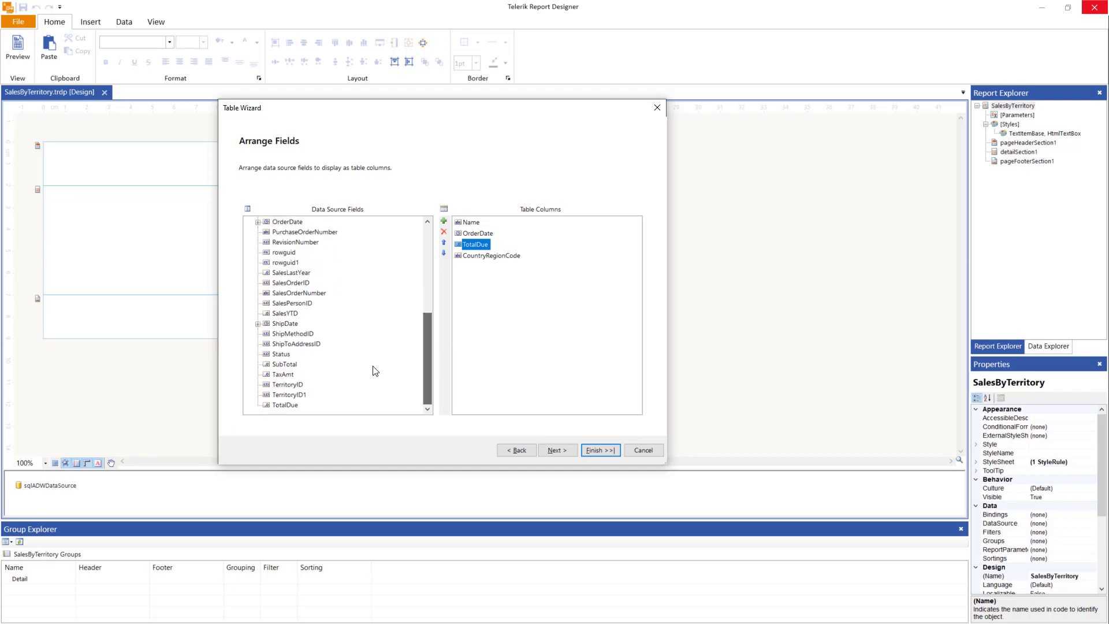
{"action": "left_click", "coordinate": [284, 364]}
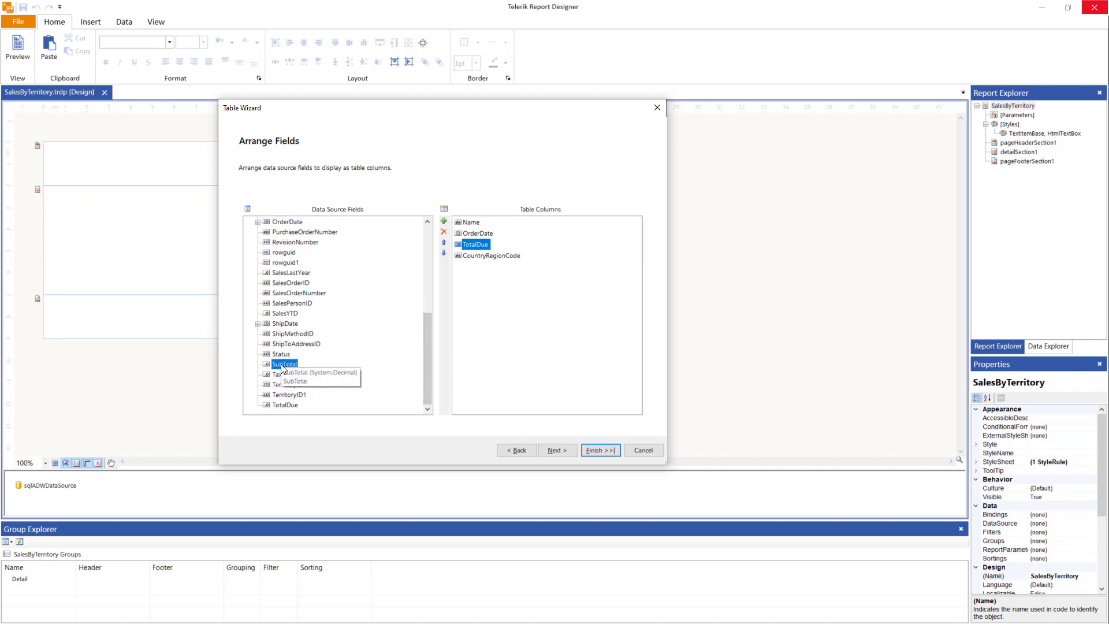
{"action": "left_click", "coordinate": [444, 221]}
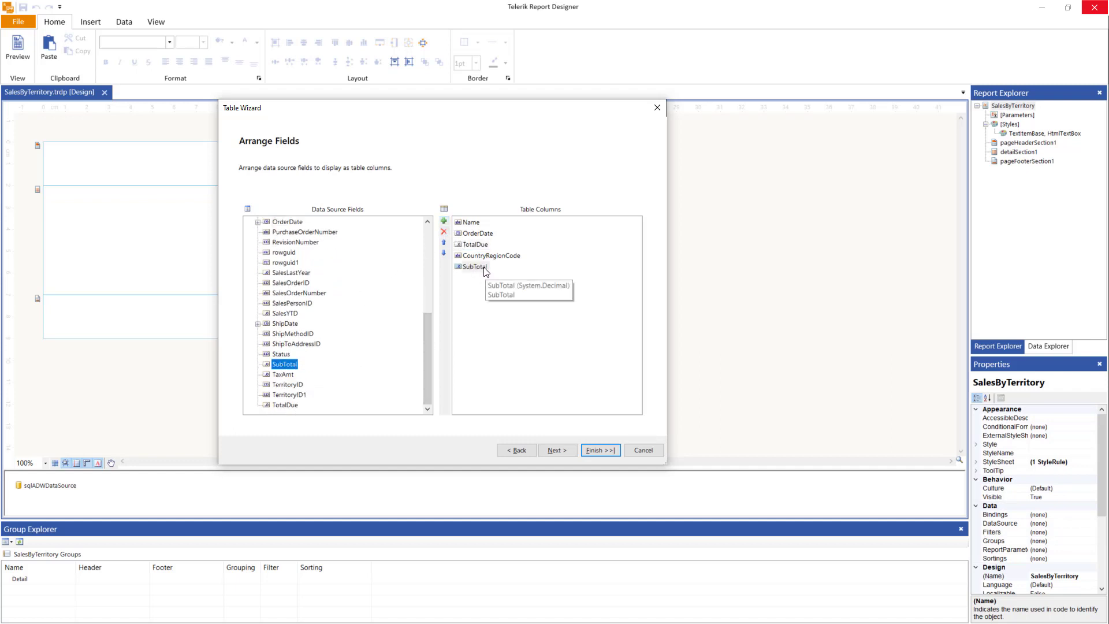
{"action": "left_click", "coordinate": [474, 267]}
{"action": "left_click", "coordinate": [444, 242]}
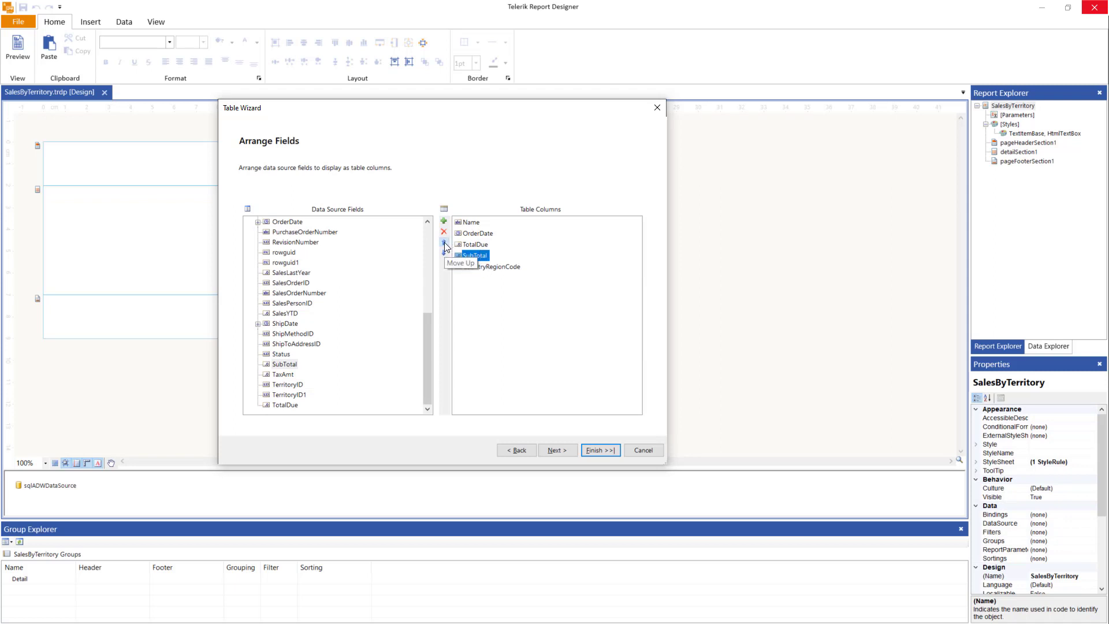
{"action": "left_click", "coordinate": [445, 242]}
{"action": "left_click", "coordinate": [558, 450]}
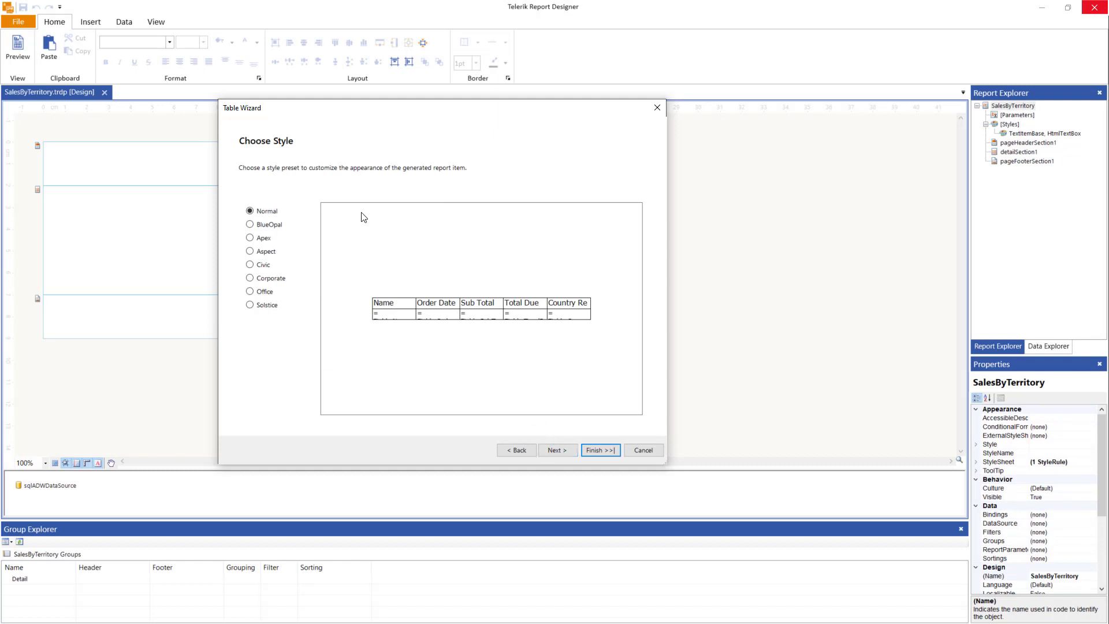
Step: Compare the BlueOpal, Apex and Aspect style presets, choose BlueOpal for the table and generate it
{"action": "left_click", "coordinate": [250, 227]}
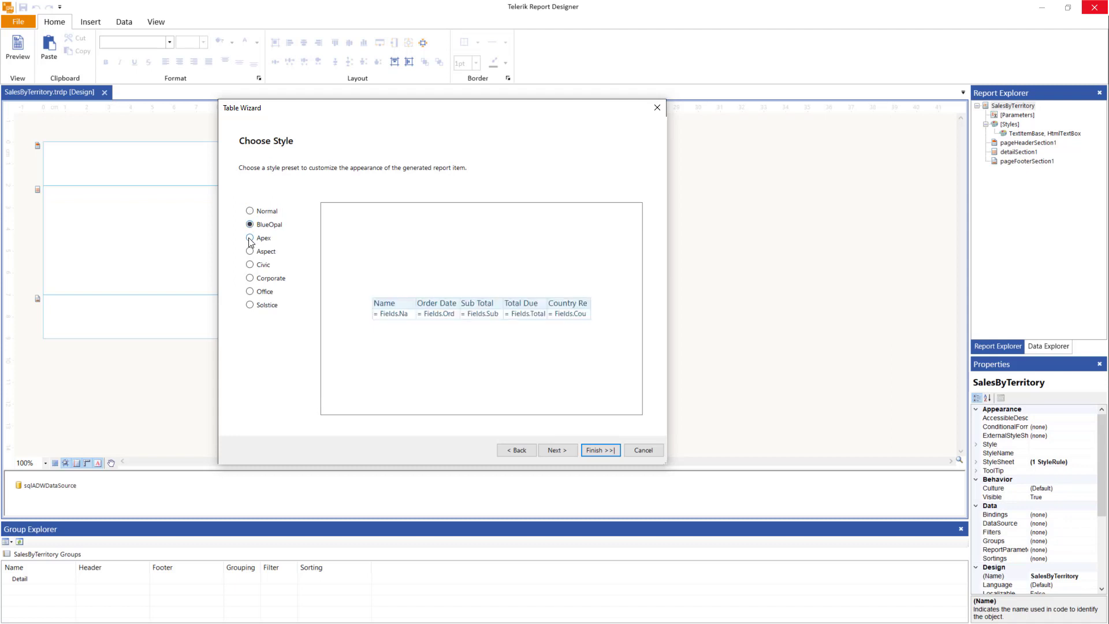
{"action": "left_click", "coordinate": [250, 239]}
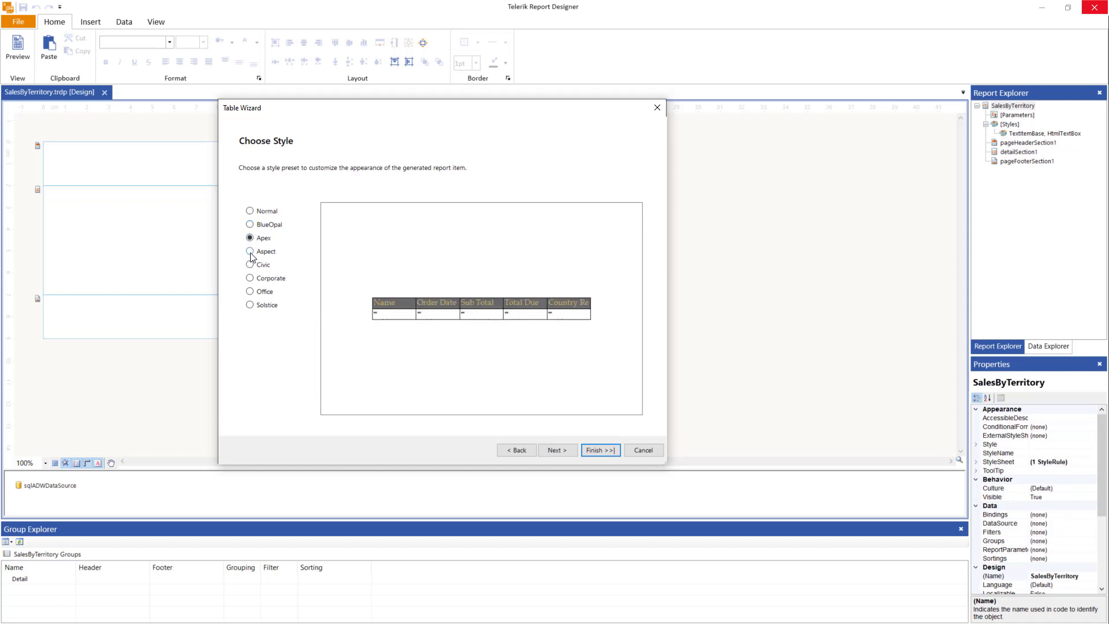
{"action": "left_click", "coordinate": [250, 252]}
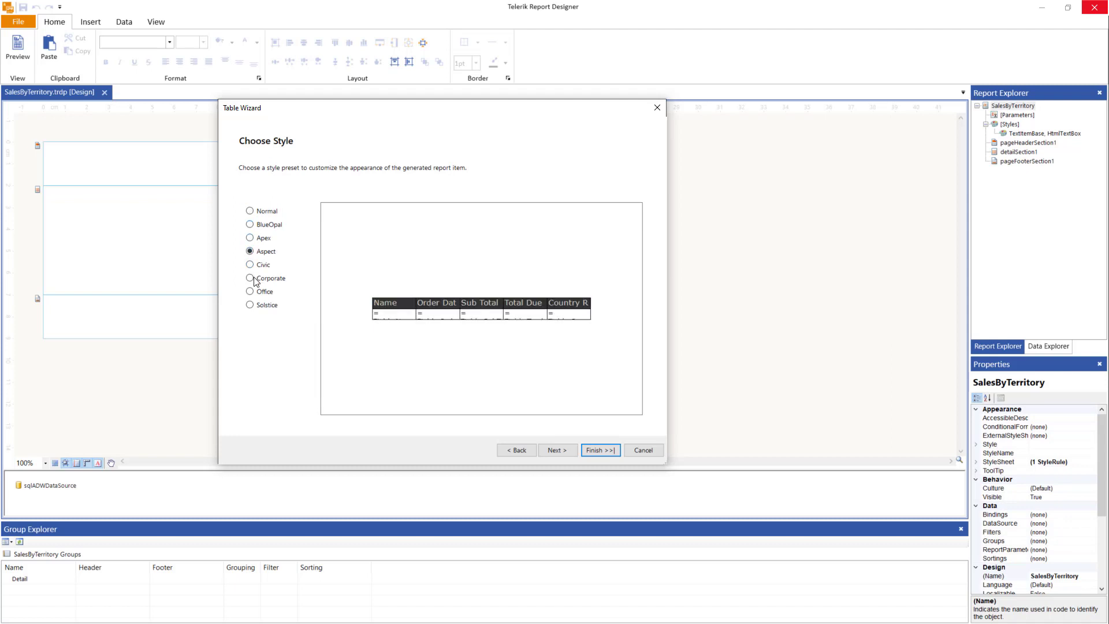
{"action": "left_click", "coordinate": [249, 225]}
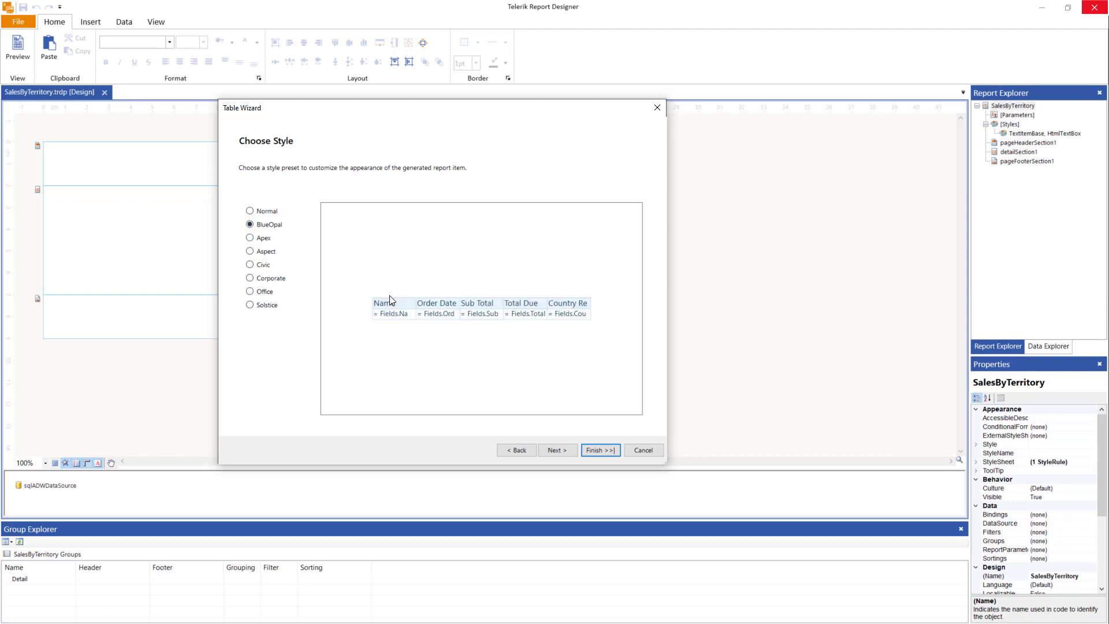
{"action": "left_click", "coordinate": [564, 449]}
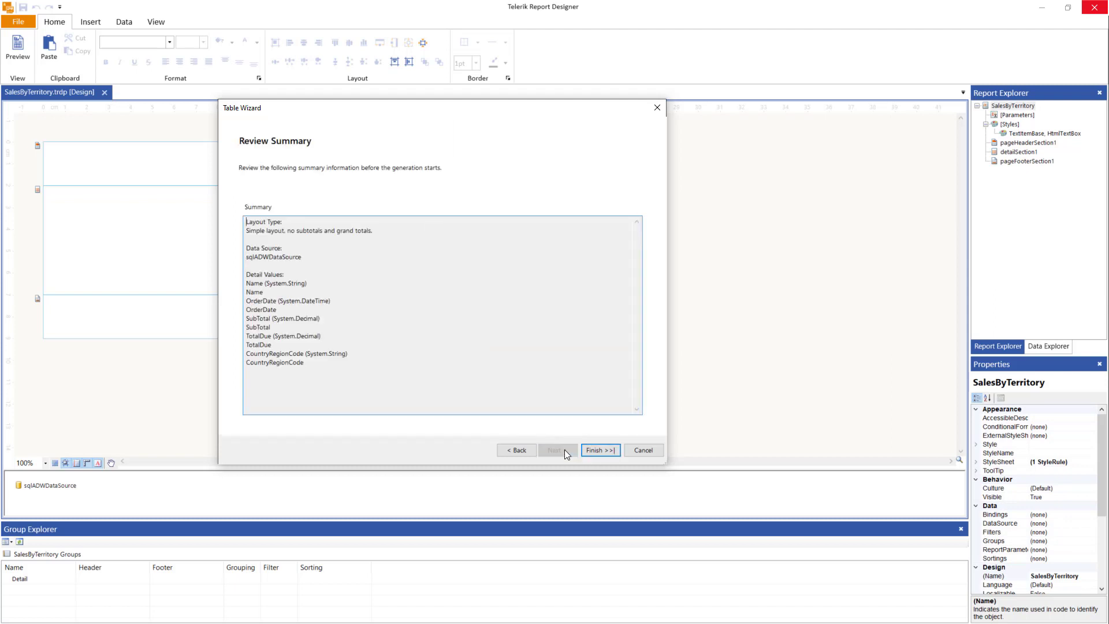
{"action": "left_click", "coordinate": [603, 450]}
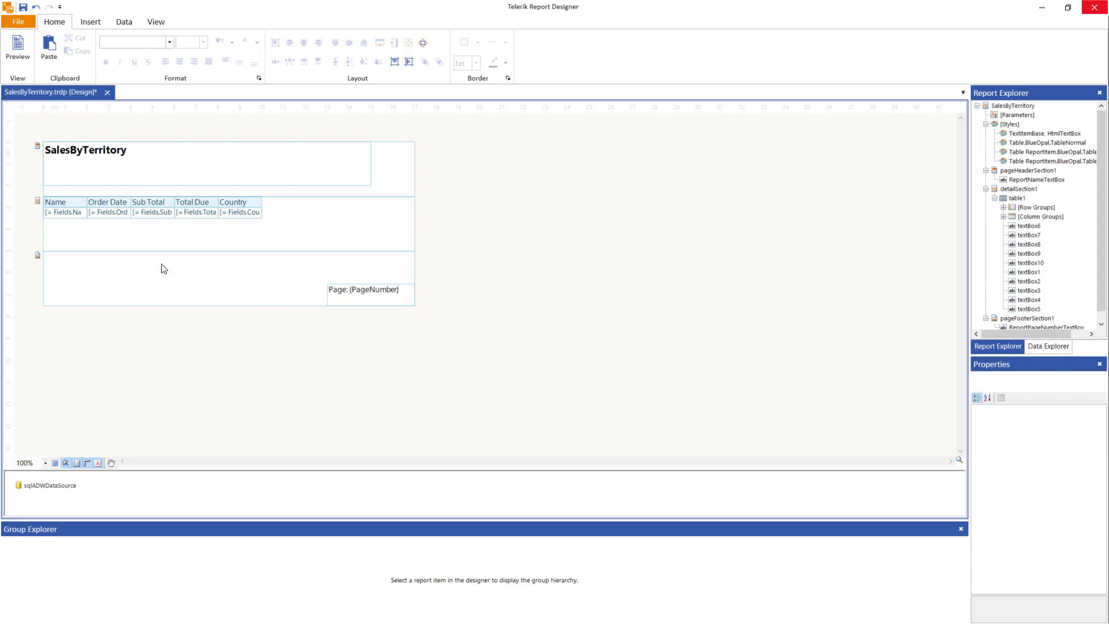
Step: Change the value of the report title text box in the page header to "Sales By Territory"
{"action": "left_click", "coordinate": [45, 463]}
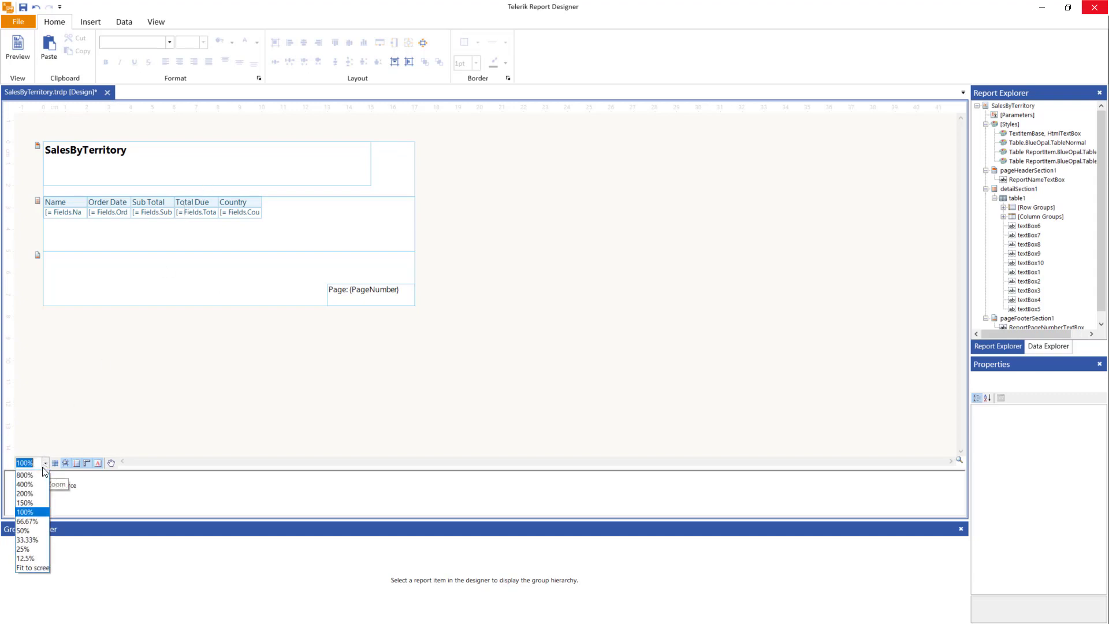
{"action": "left_click", "coordinate": [41, 502]}
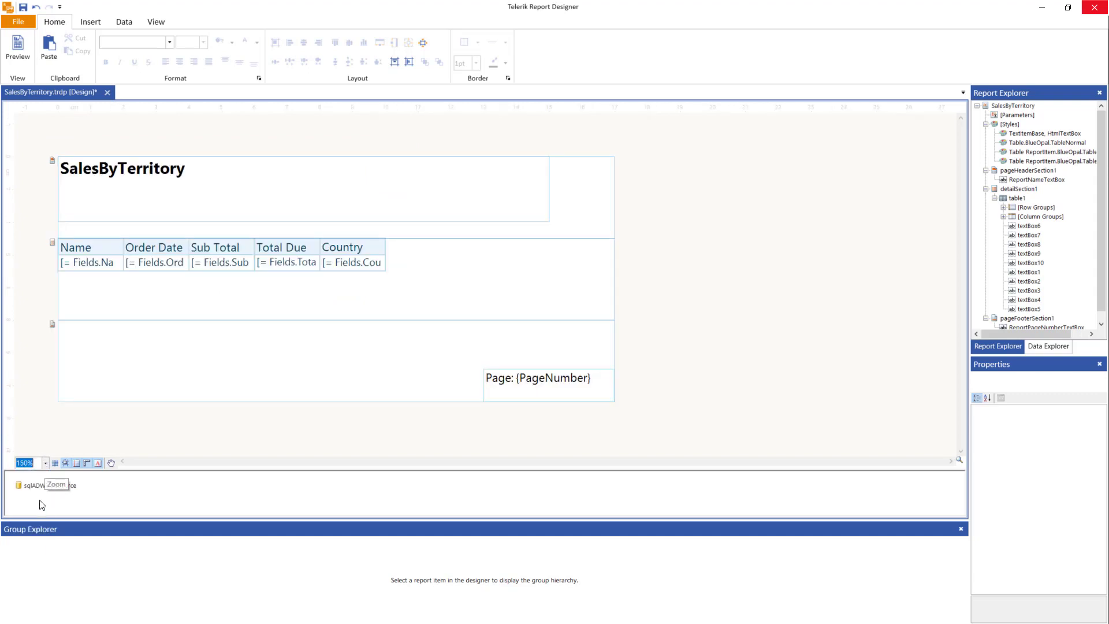
{"action": "left_click", "coordinate": [83, 173]}
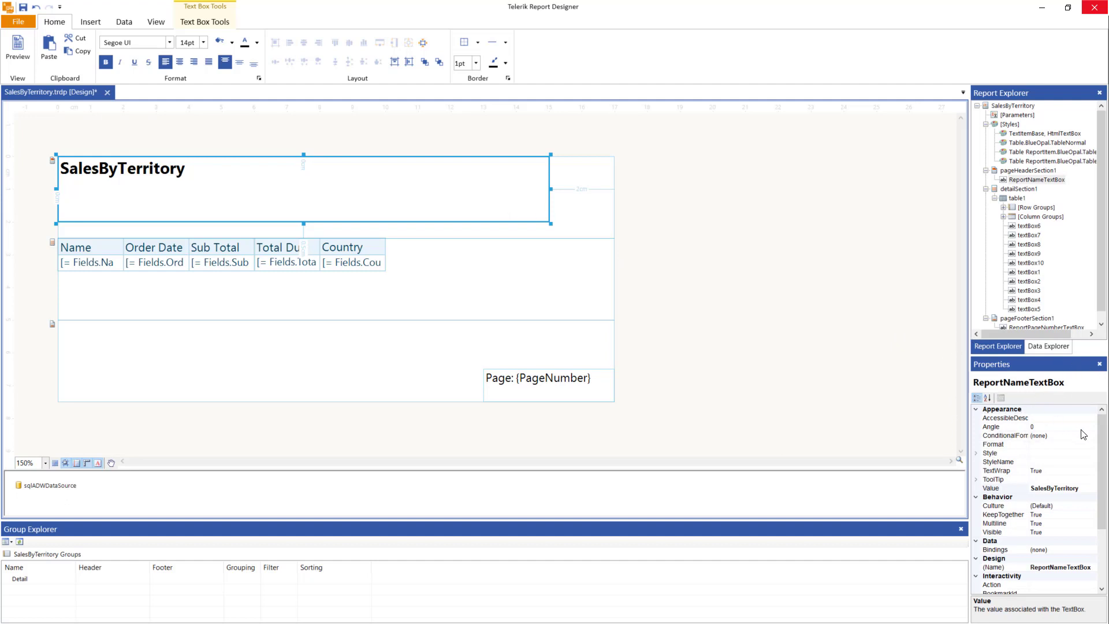
{"action": "mouse_move", "coordinate": [1102, 446]}
{"action": "left_mouse_down"}
{"action": "mouse_move", "coordinate": [1102, 500]}
{"action": "mouse_move", "coordinate": [1101, 447]}
{"action": "left_mouse_up"}
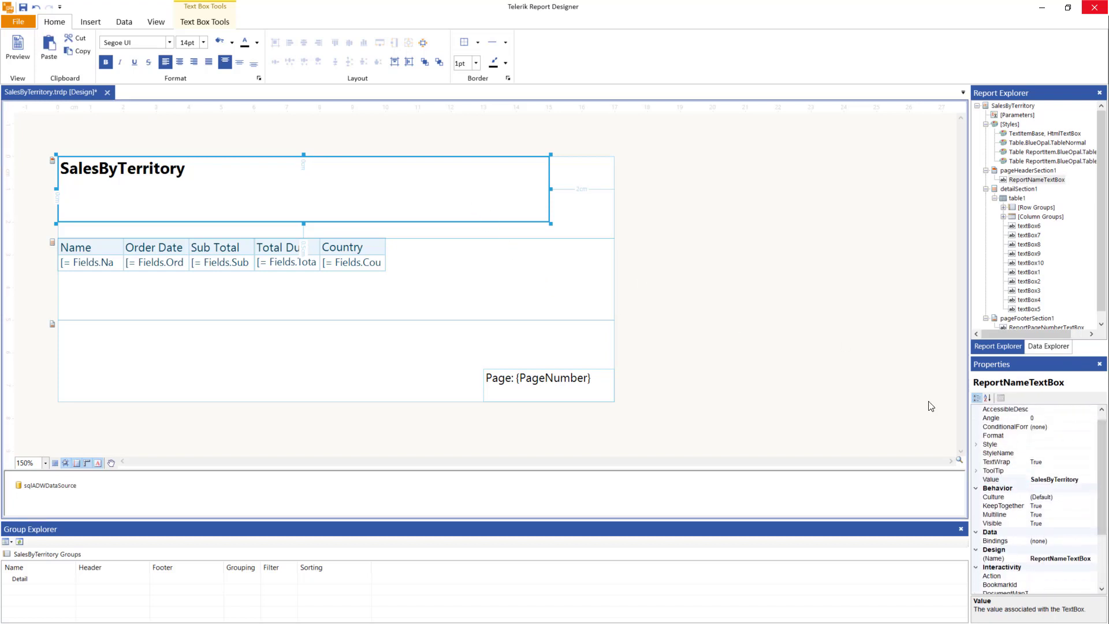
{"action": "left_click", "coordinate": [1063, 481]}
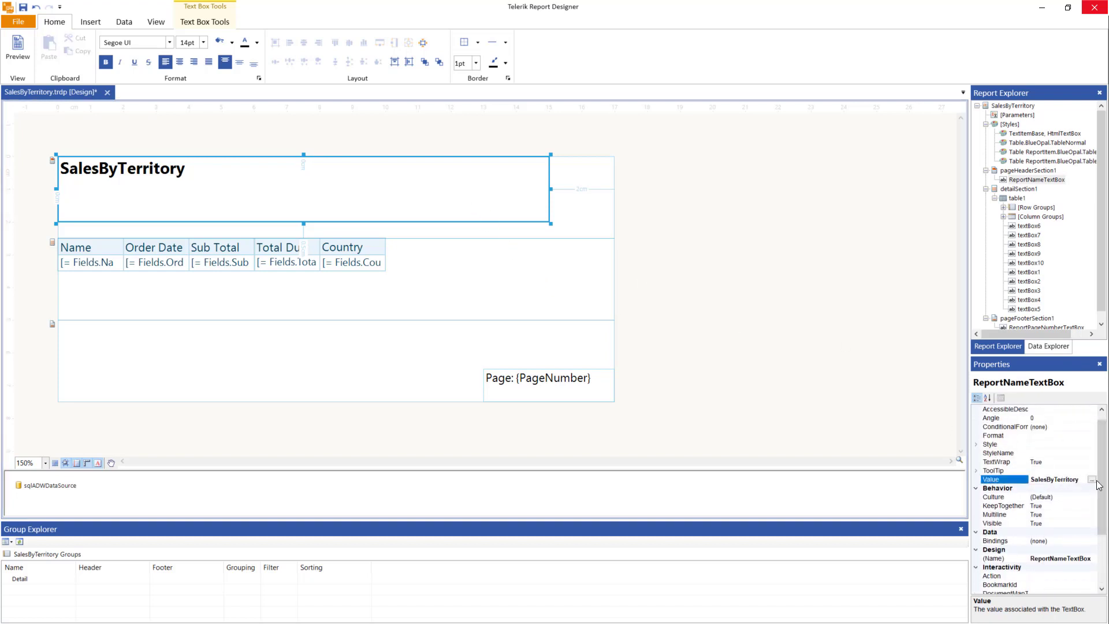
{"action": "left_click_drag", "start_coordinate": [1070, 480], "coordinate": [1026, 480]}
{"action": "key", "text": "Right"}
{"action": "key", "text": "Return"}
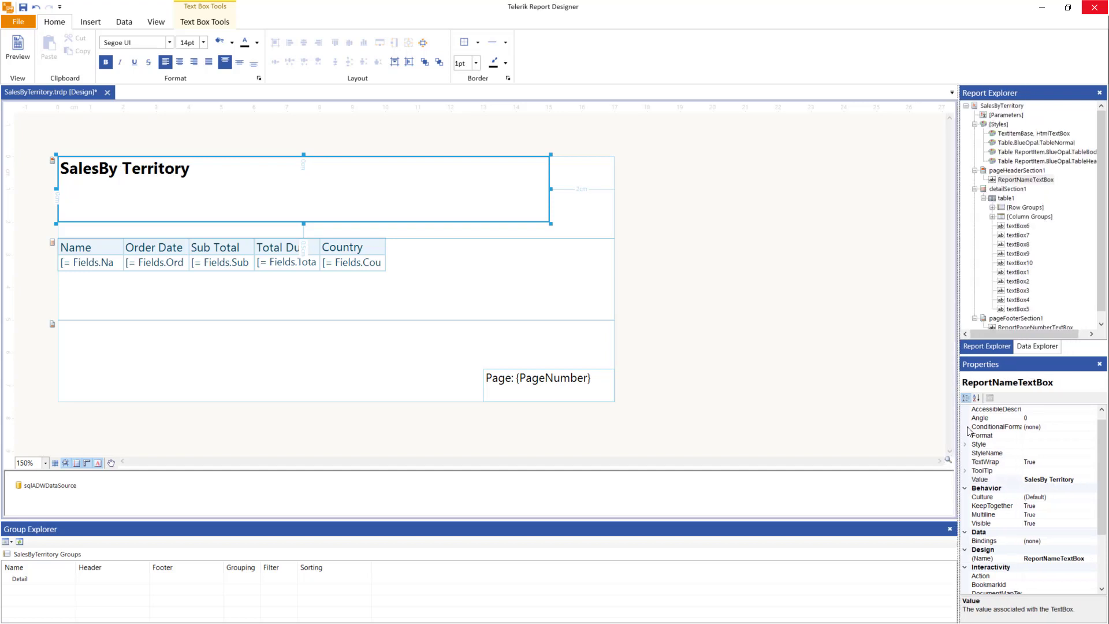
{"action": "left_click_drag", "start_coordinate": [958, 311], "coordinate": [751, 316]}
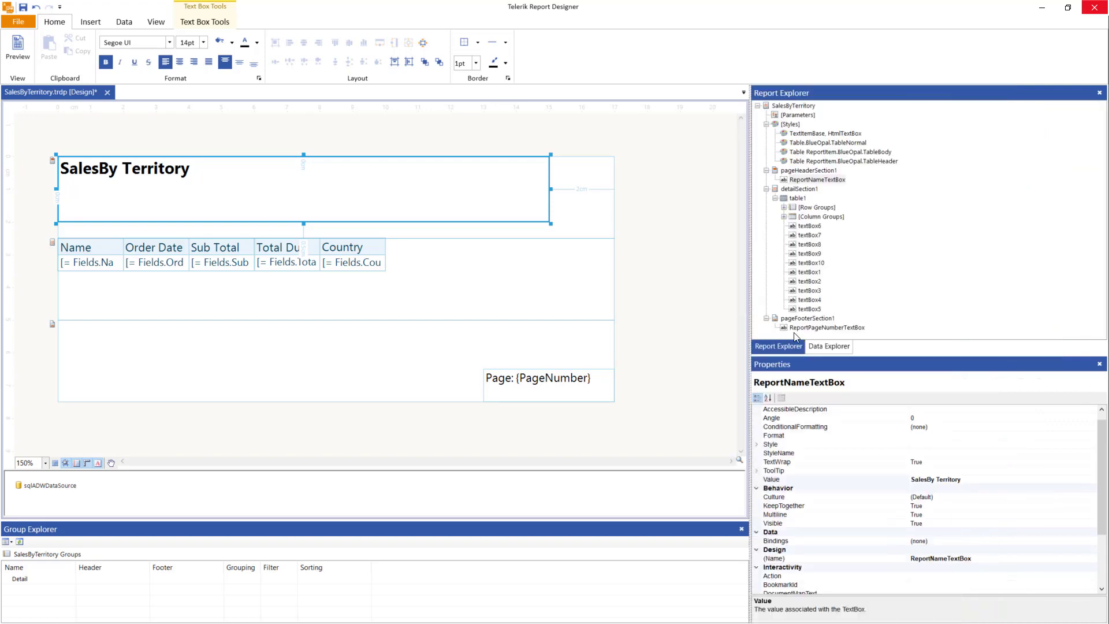
{"action": "left_click", "coordinate": [927, 480]}
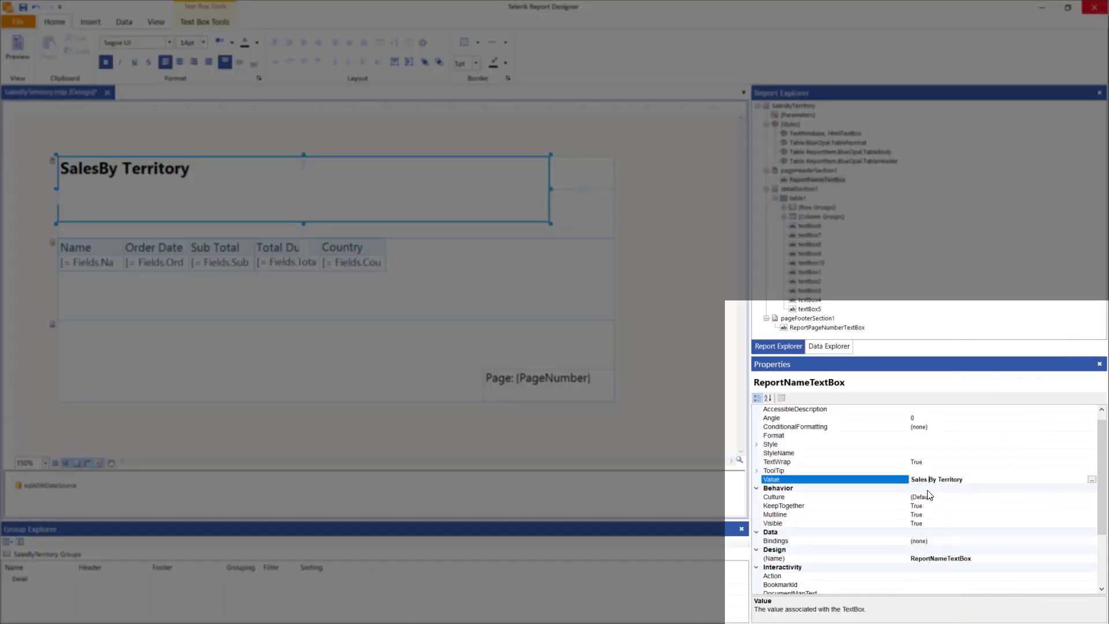
Step: Set the report title text box's background color to Gray in its style settings
{"action": "left_click", "coordinate": [1087, 444]}
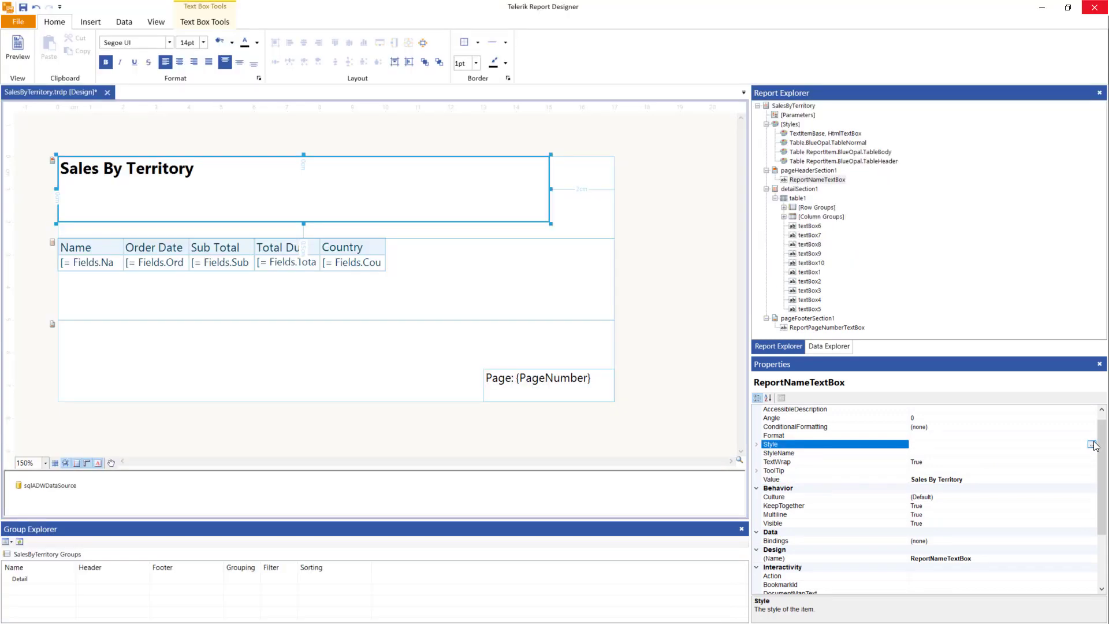
{"action": "left_click", "coordinate": [1091, 444]}
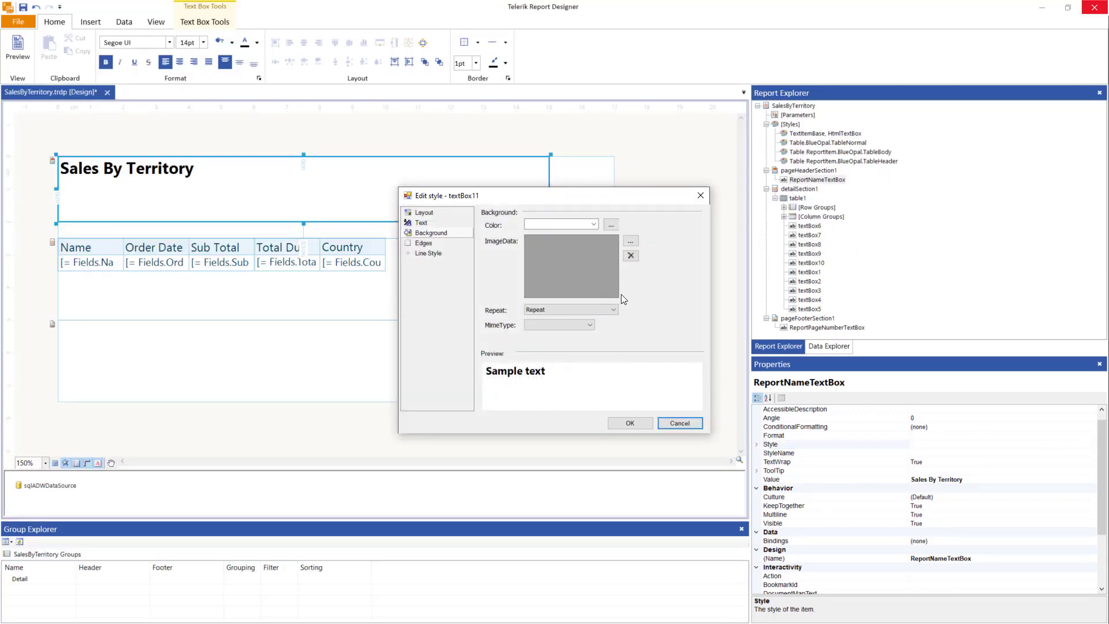
{"action": "left_click", "coordinate": [432, 223]}
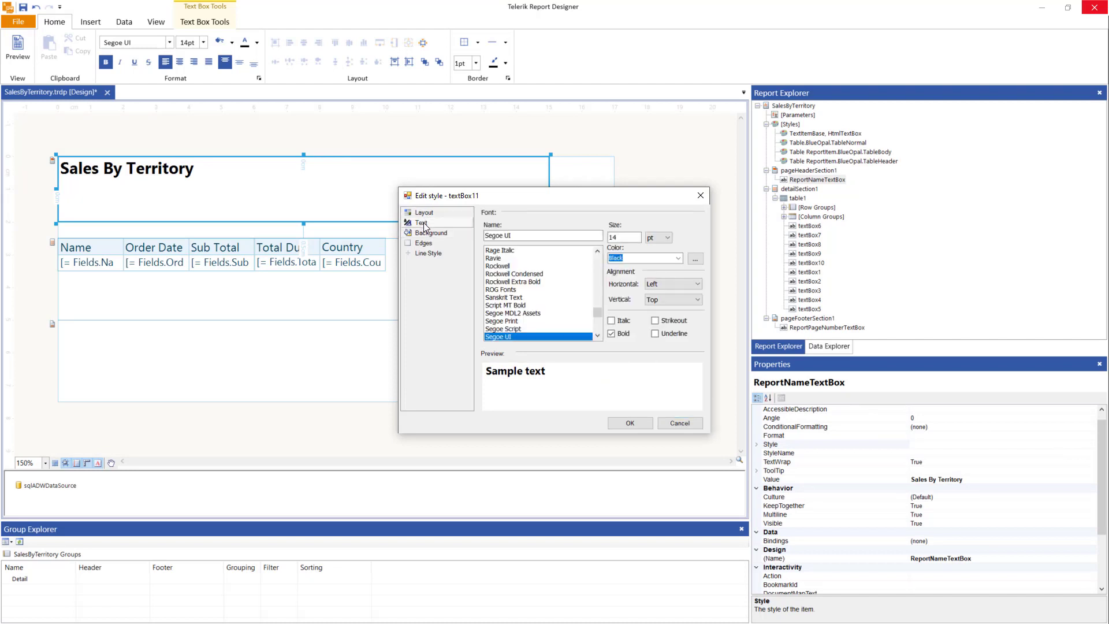
{"action": "double_click", "coordinate": [624, 237]}
{"action": "left_click", "coordinate": [432, 233]}
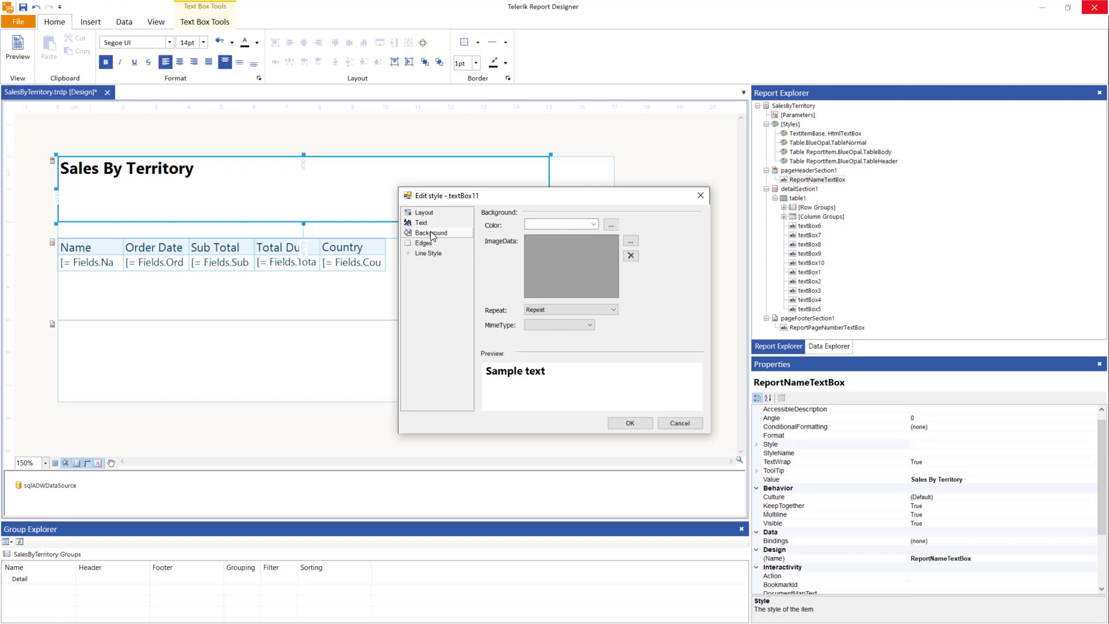
{"action": "left_click", "coordinate": [594, 224]}
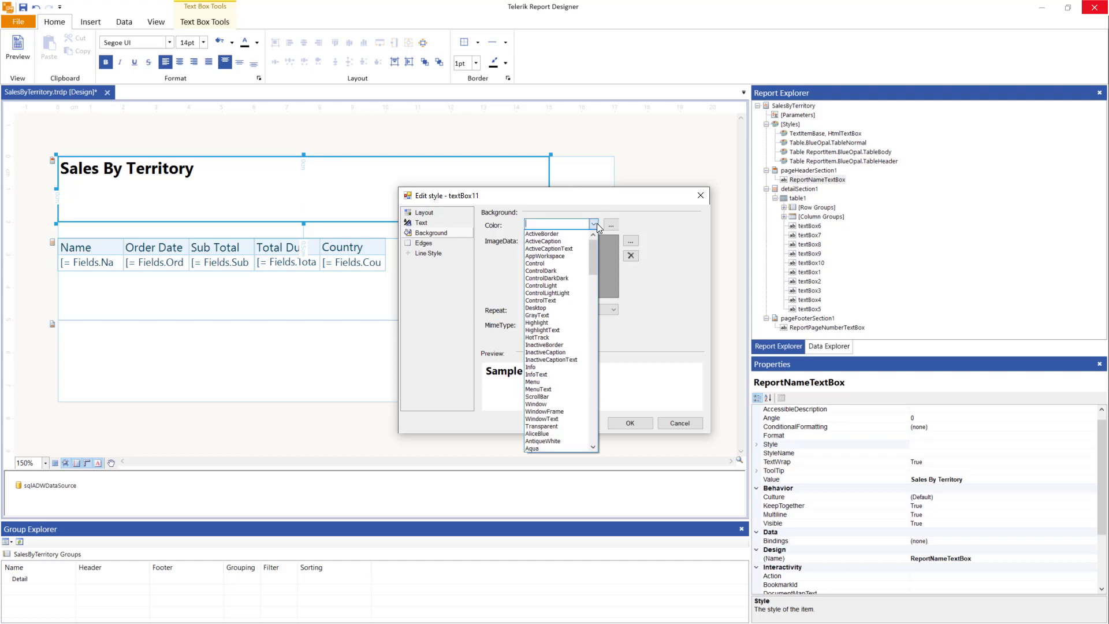
{"action": "scroll", "coordinate": [554, 323], "scroll_direction": "down", "scroll_amount": 3}
{"action": "left_click", "coordinate": [533, 286]}
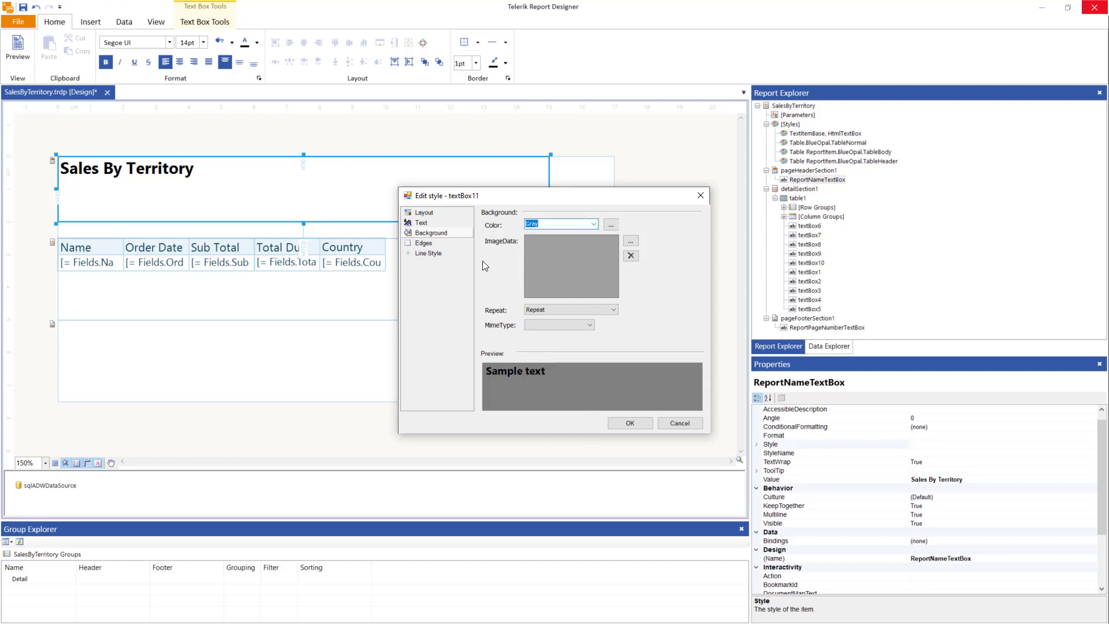
Step: Look through the edge and line style settings, set the report title's horizontal text alignment to Center and apply the style
{"action": "left_click", "coordinate": [423, 243]}
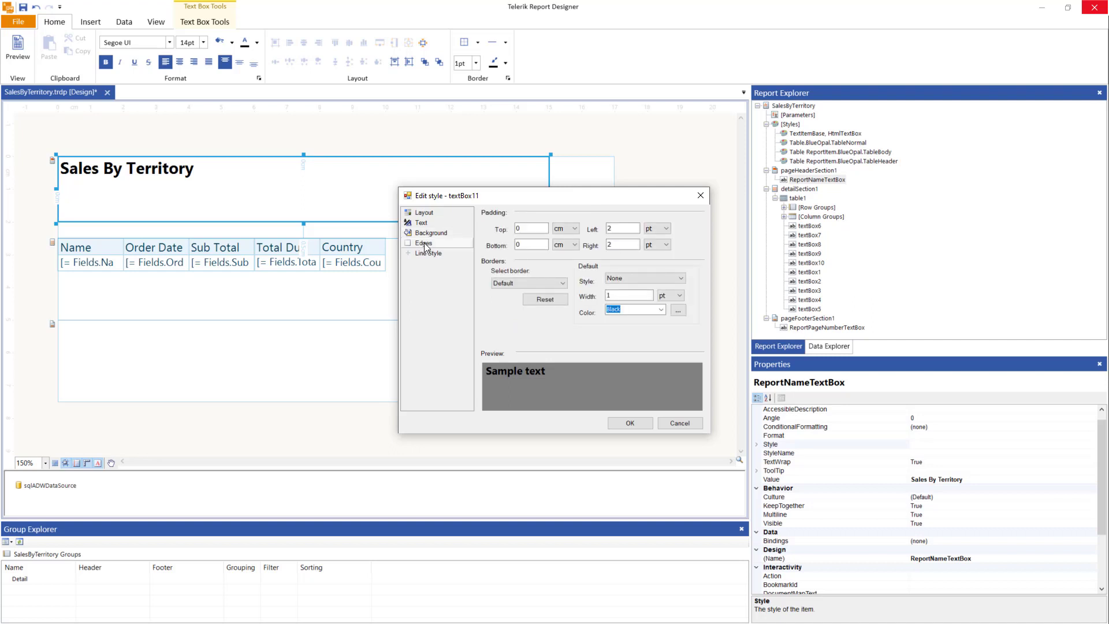
{"action": "left_click", "coordinate": [428, 254]}
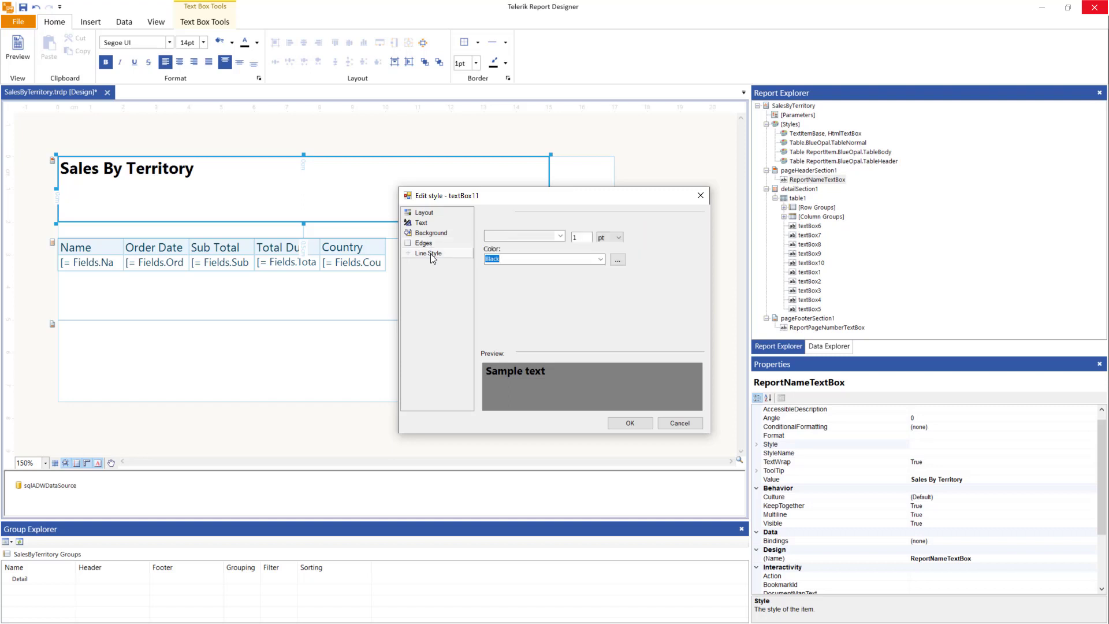
{"action": "left_click", "coordinate": [422, 216]}
{"action": "left_click", "coordinate": [431, 223]}
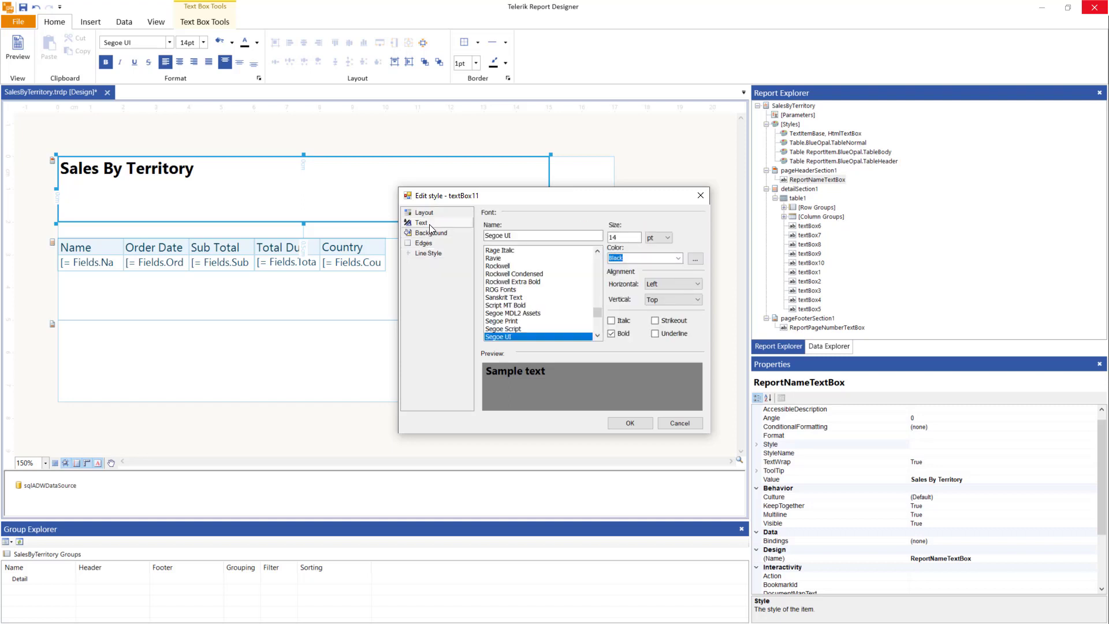
{"action": "left_click", "coordinate": [662, 285]}
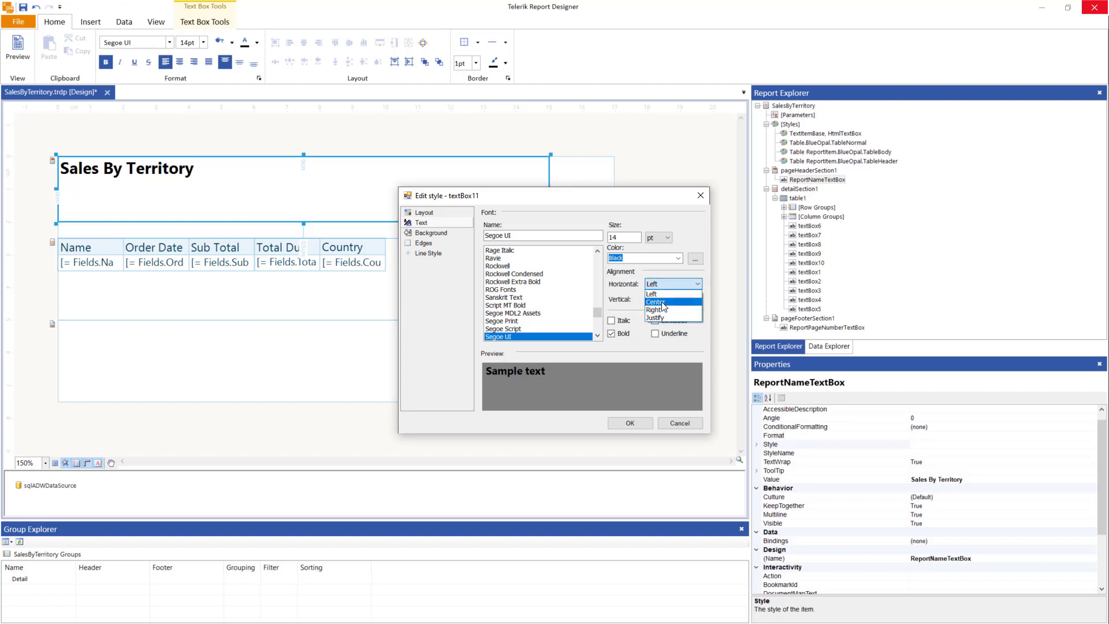
{"action": "left_click", "coordinate": [662, 302]}
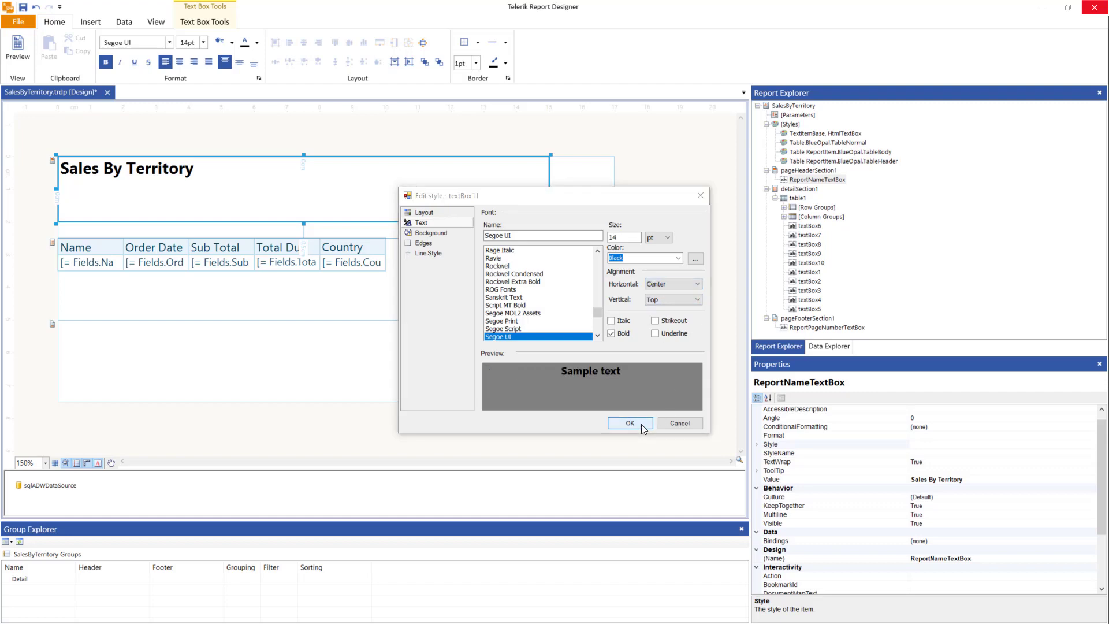
{"action": "left_click", "coordinate": [629, 424]}
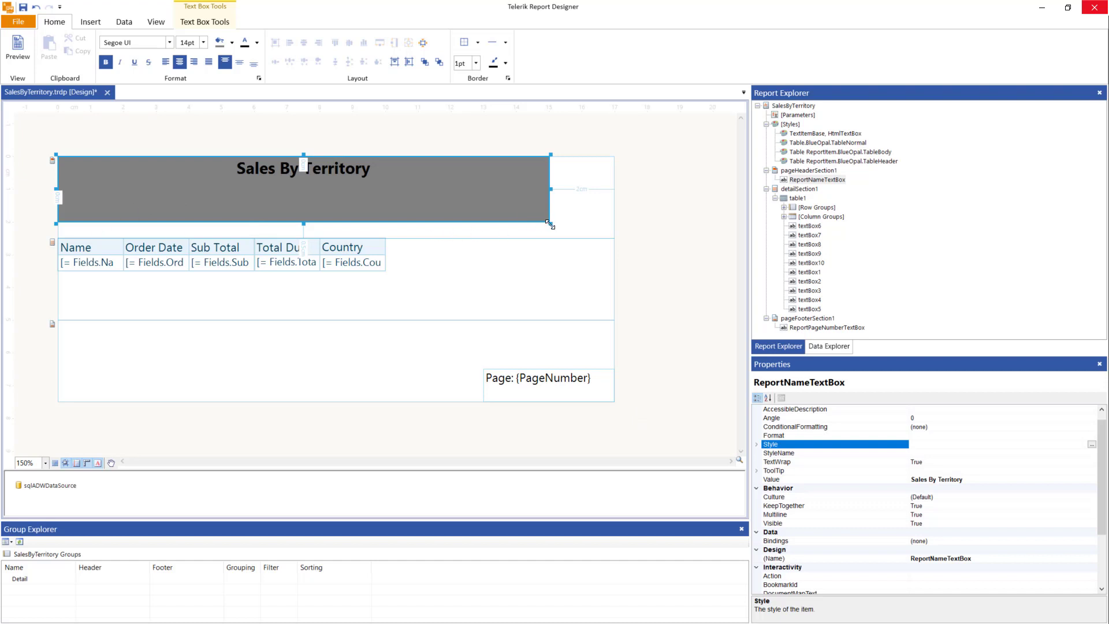
Step: Resize the title text box to the full report width with less height, and shrink the page header section to 1.2 cm
{"action": "left_click_drag", "start_coordinate": [549, 224], "coordinate": [613, 221]}
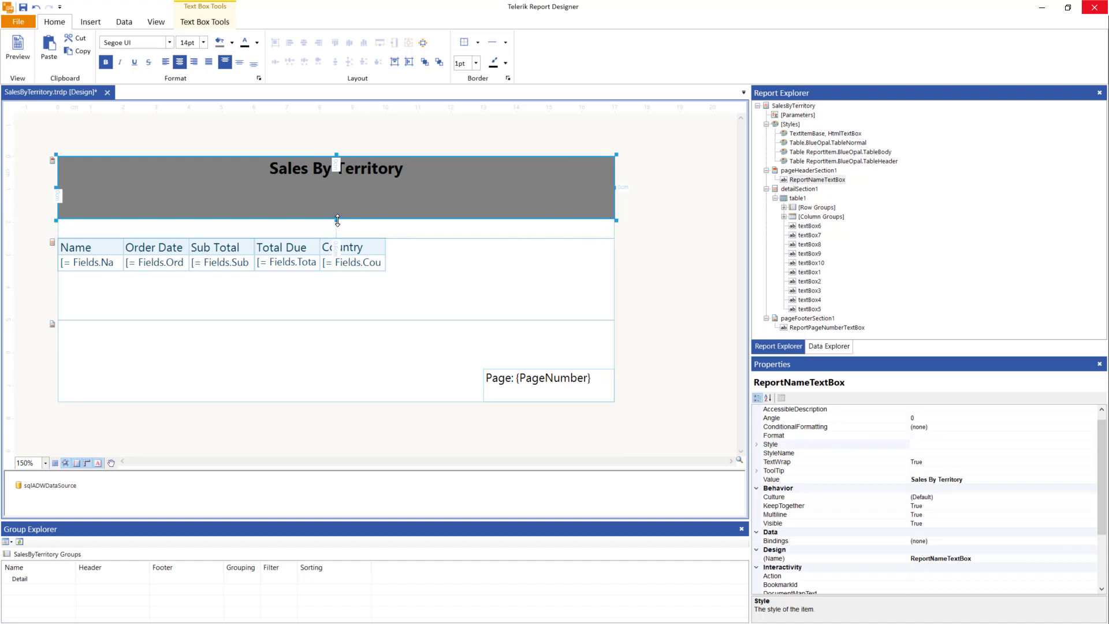
{"action": "left_click_drag", "start_coordinate": [337, 220], "coordinate": [338, 197]}
{"action": "left_click", "coordinate": [409, 247]}
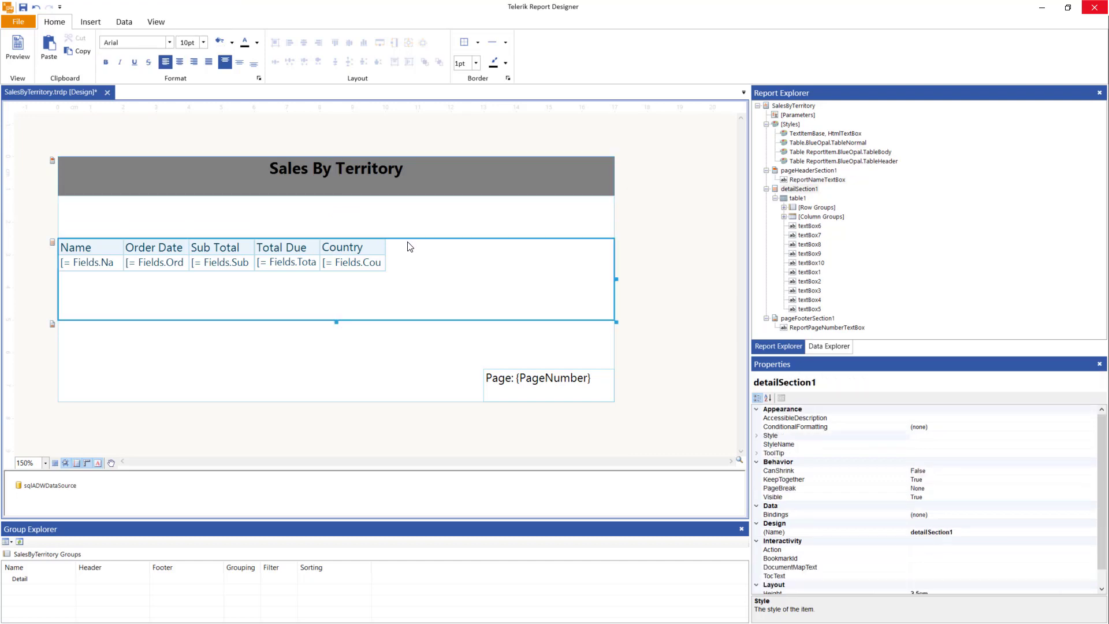
{"action": "left_click", "coordinate": [411, 225]}
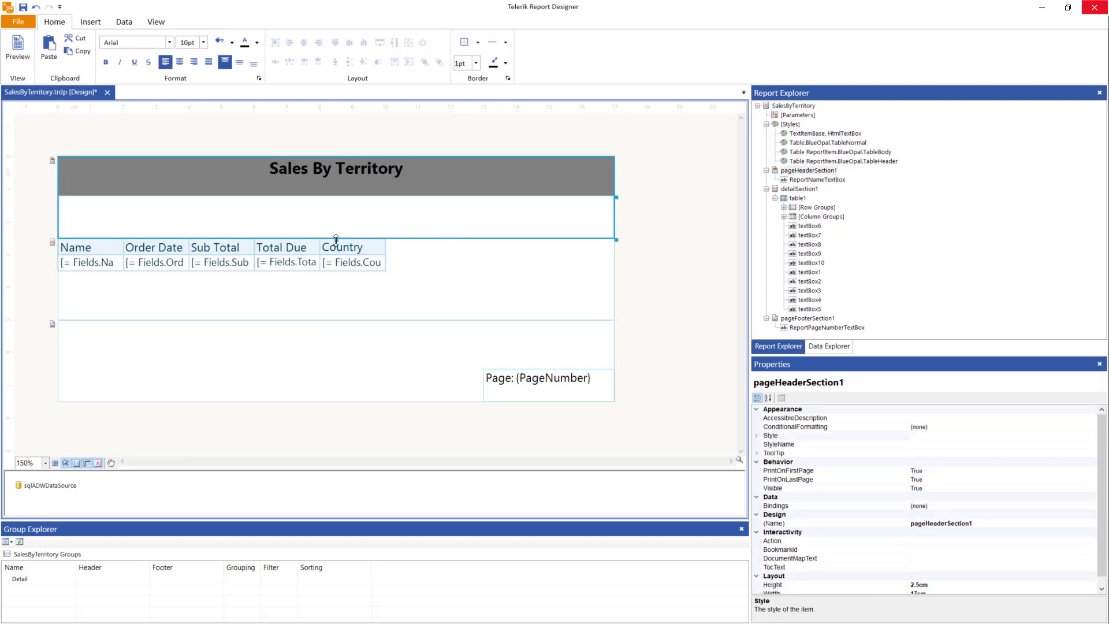
{"action": "left_click_drag", "start_coordinate": [336, 238], "coordinate": [336, 198]}
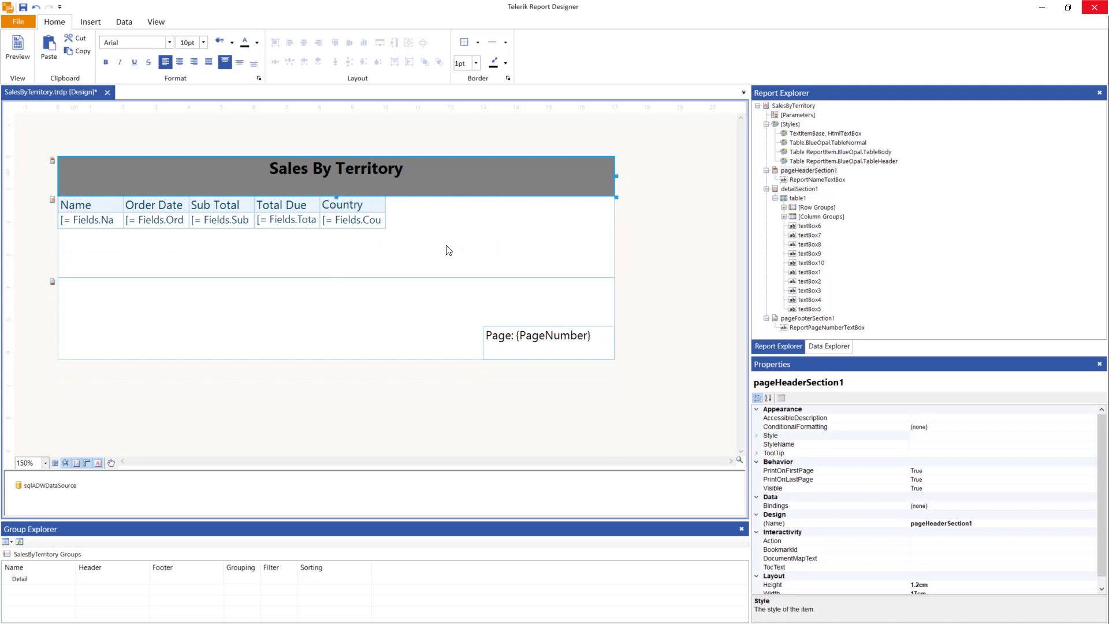
Step: Widen the table's columns so that it spans the full report width and the field names fit
{"action": "left_click", "coordinate": [384, 209]}
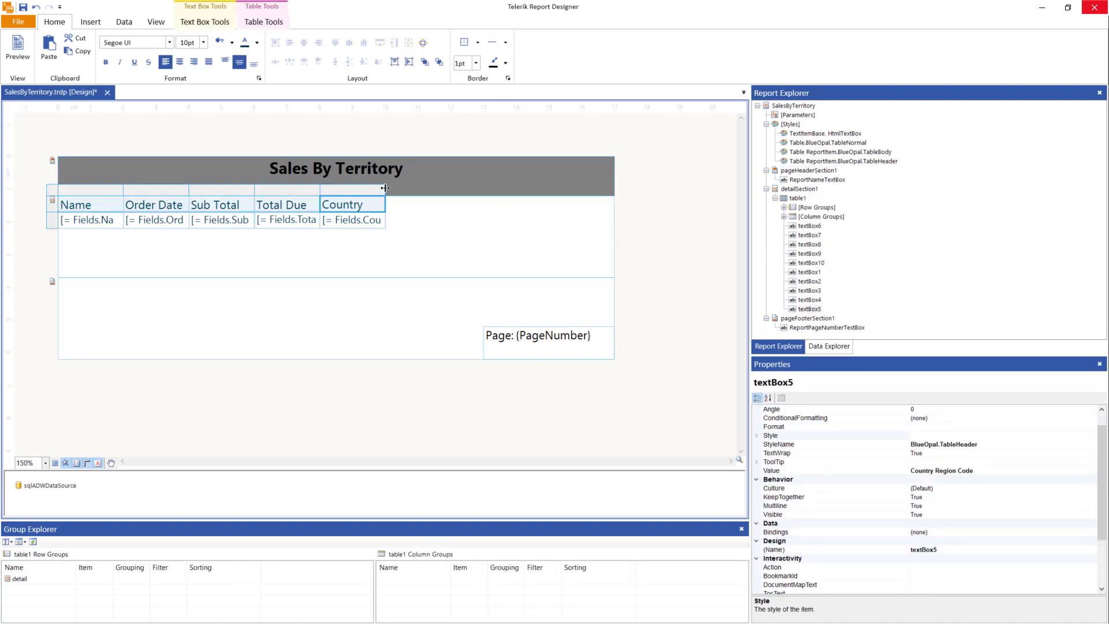
{"action": "left_click_drag", "start_coordinate": [385, 190], "coordinate": [615, 190]}
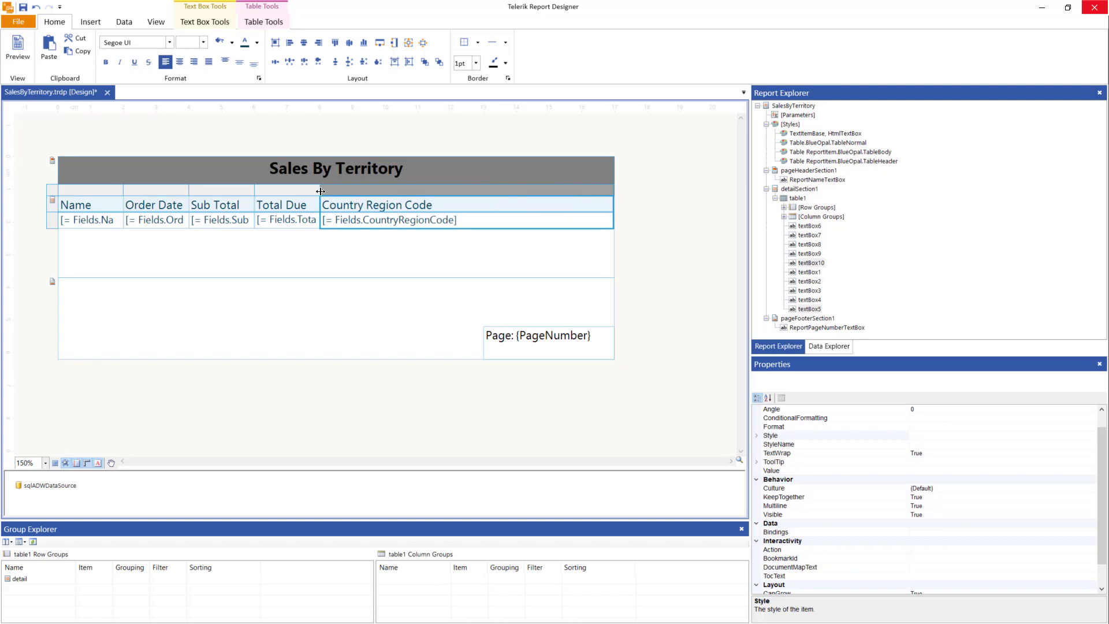
{"action": "left_click_drag", "start_coordinate": [320, 191], "coordinate": [433, 191]}
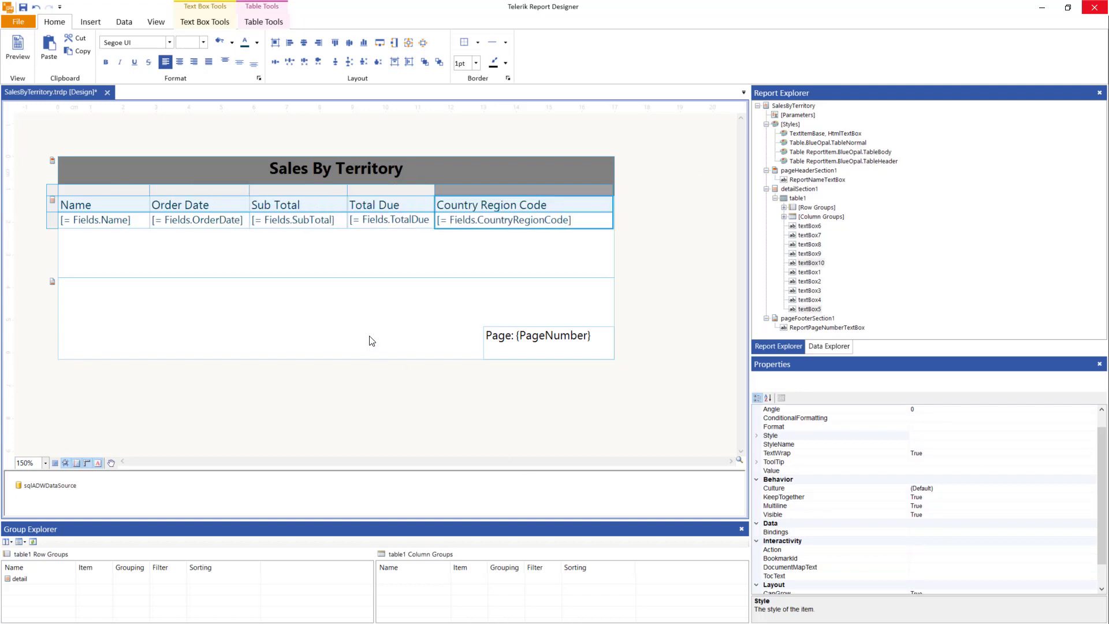
Step: Reduce the detail section's height to about 1.2 cm so that it closely fits the table
{"action": "left_click", "coordinate": [349, 282]}
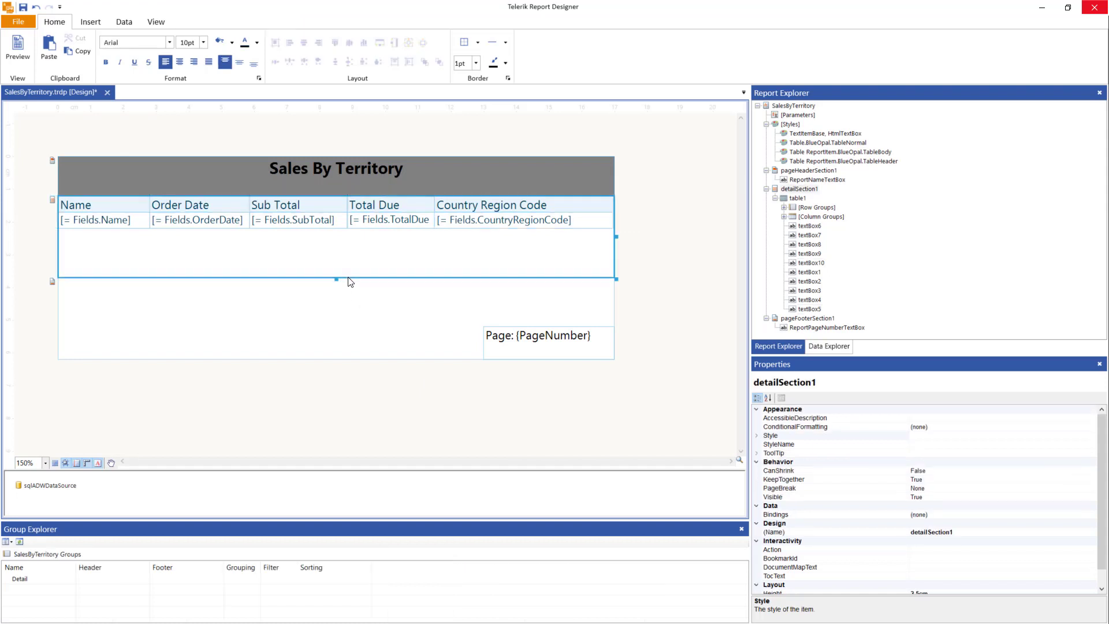
{"action": "left_click_drag", "start_coordinate": [337, 279], "coordinate": [347, 237]}
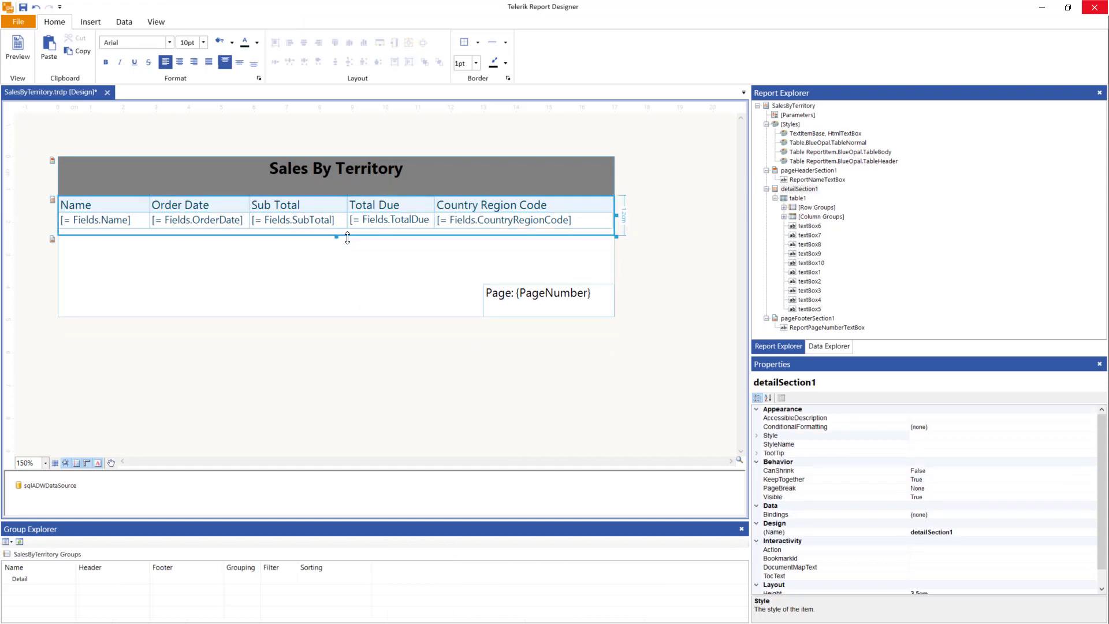
{"action": "left_click", "coordinate": [334, 279]}
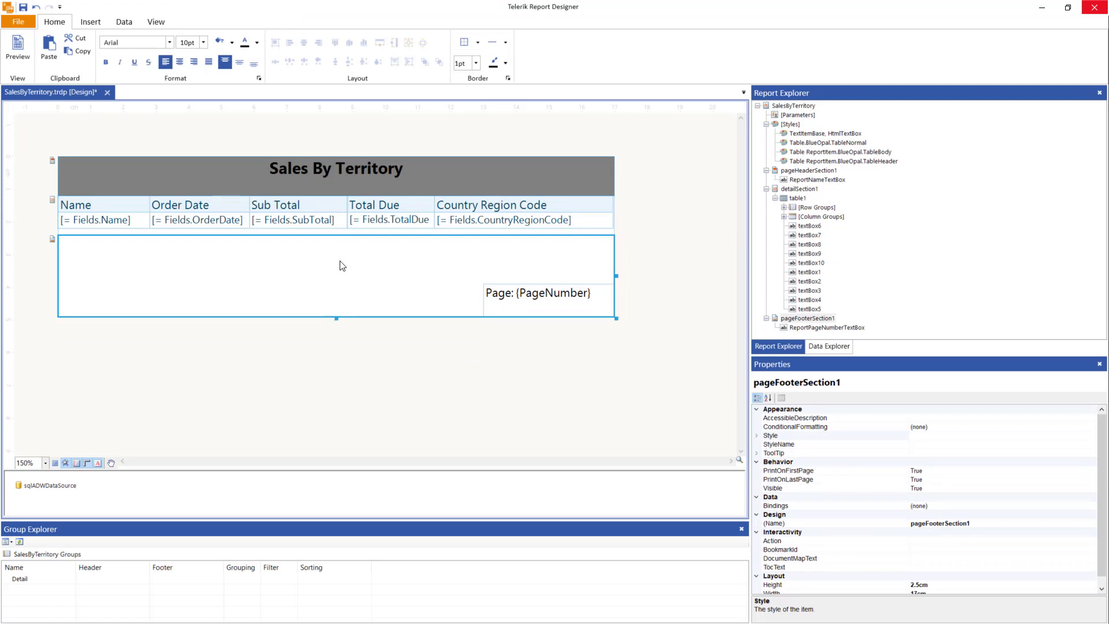
Step: Save the report, preview its output and return to the design view
{"action": "key", "text": "ctrl+s"}
{"action": "left_click", "coordinate": [16, 52]}
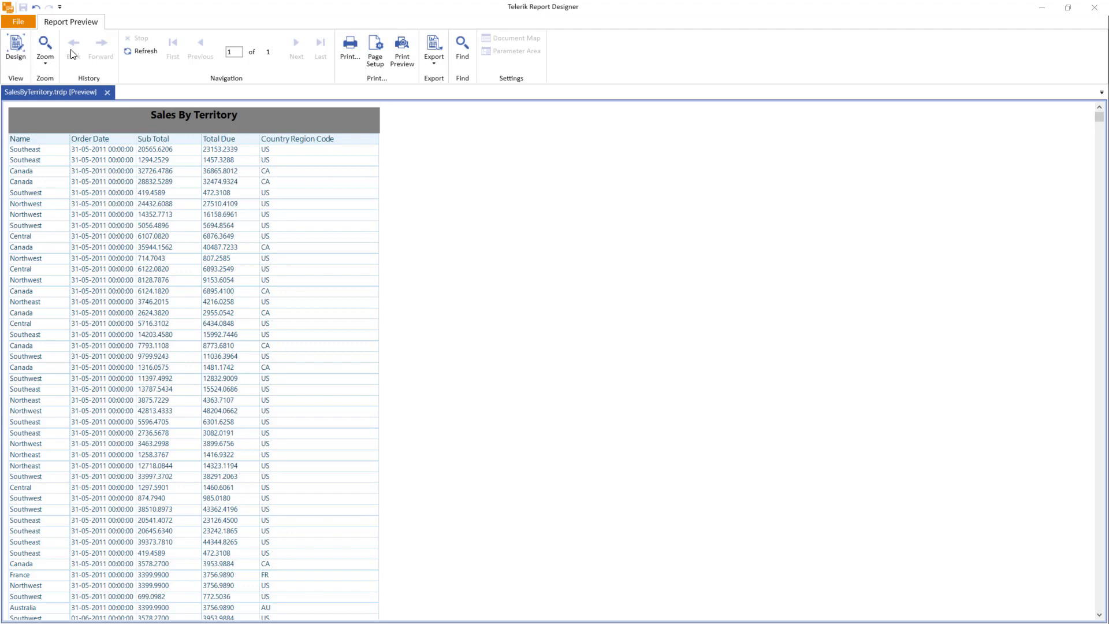
{"action": "left_click", "coordinate": [20, 44]}
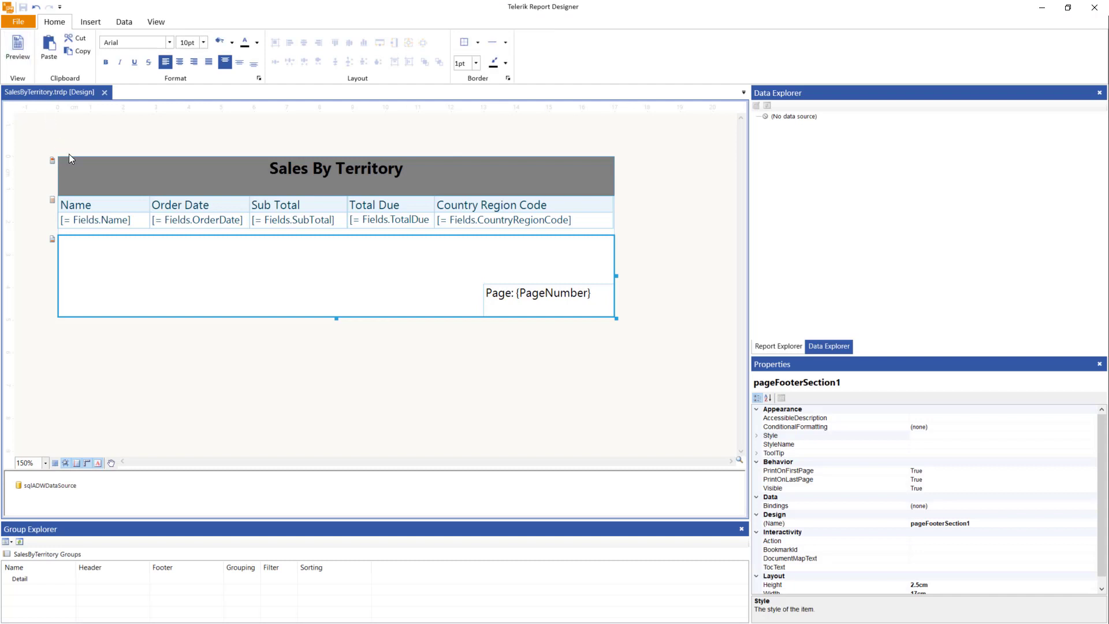
Step: Change the first and third column headers to "Territory Name" and "Sub Total (excl Tax)", and widen the Sub Total and Total Due columns
{"action": "left_click", "coordinate": [88, 207]}
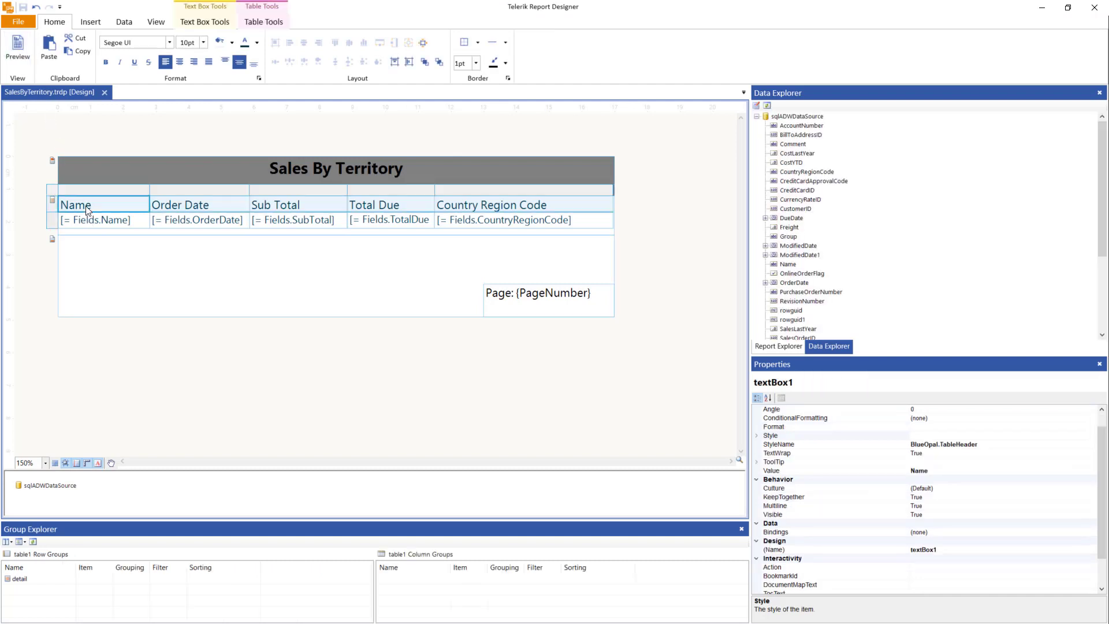
{"action": "left_click", "coordinate": [931, 471]}
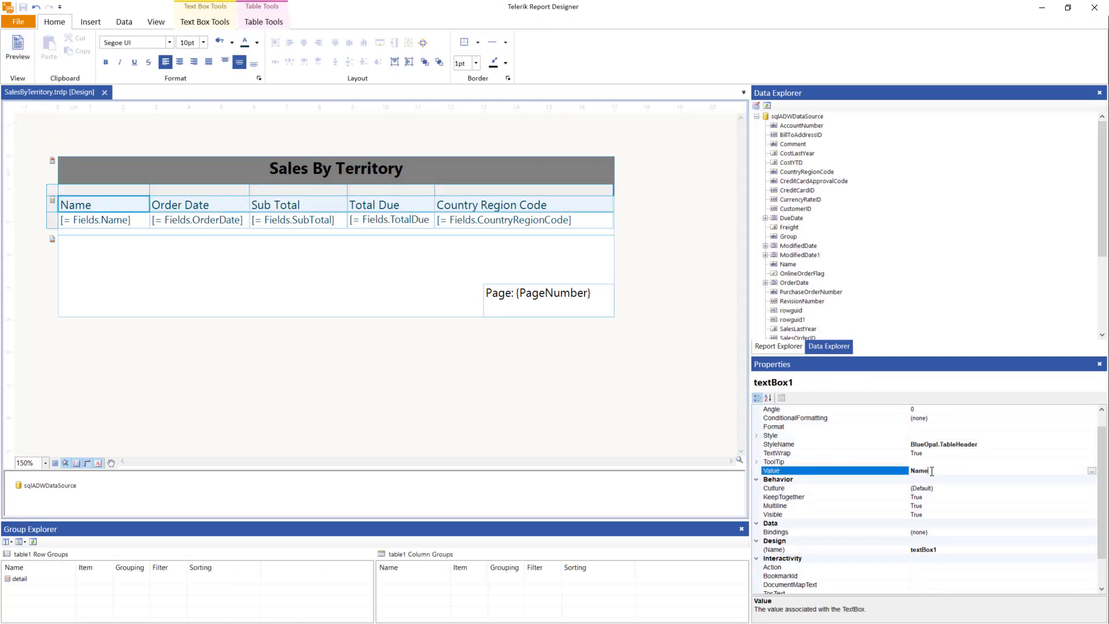
{"action": "key", "text": "BackSpace"}
{"action": "key", "text": "BackSpace"}
{"action": "key", "text": "BackSpace"}
{"action": "left_click", "coordinate": [696, 365]}
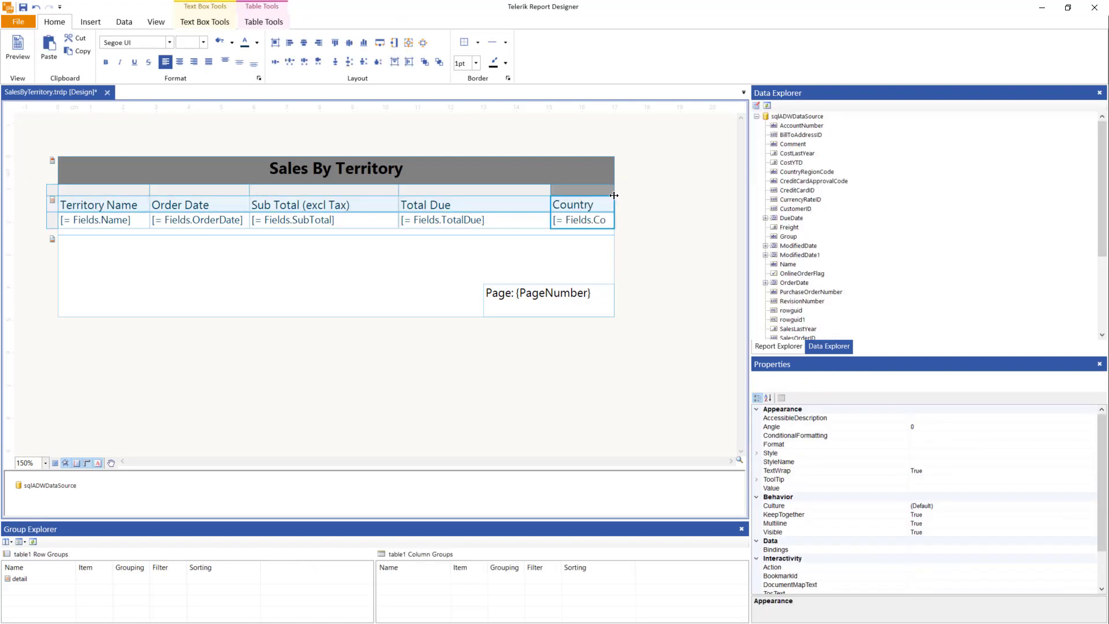
Step: Save the report and preview it, checking the renamed headers and the territory rows
{"action": "key", "text": "ctrl+s"}
{"action": "left_click", "coordinate": [16, 55]}
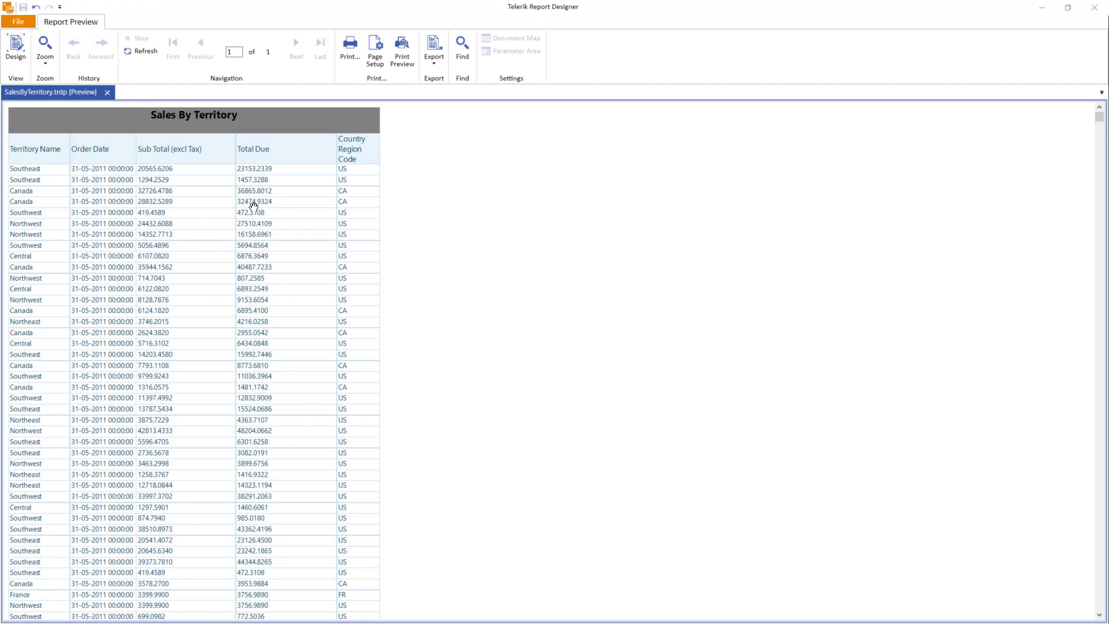
{"action": "scroll", "coordinate": [253, 206], "scroll_direction": "down", "scroll_amount": 1}
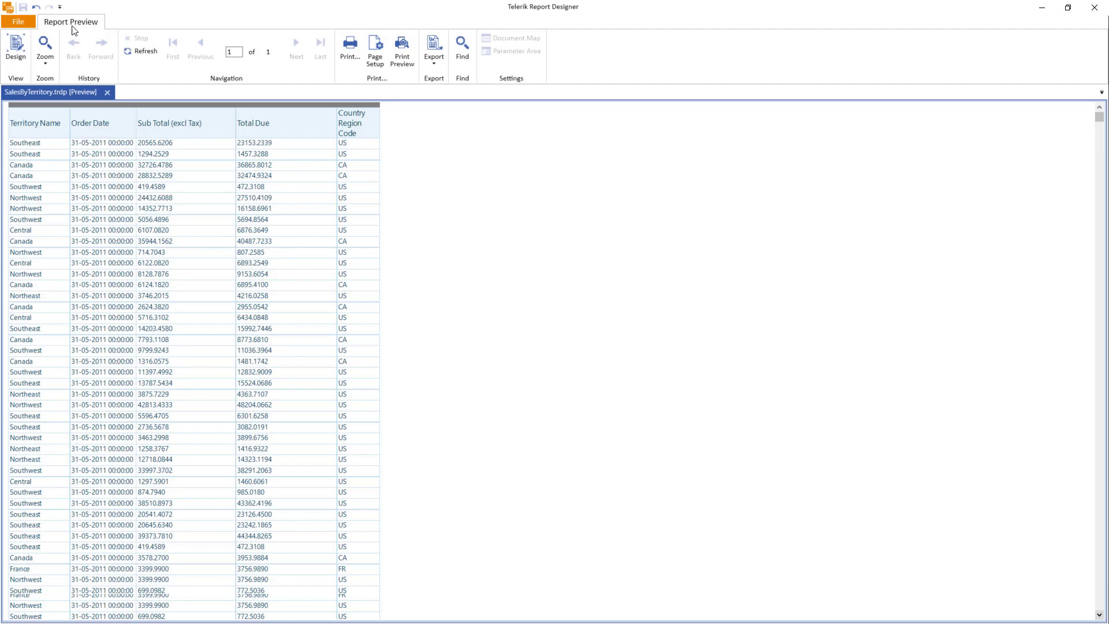
{"action": "scroll", "coordinate": [36, 16], "scroll_direction": "down", "scroll_amount": 2}
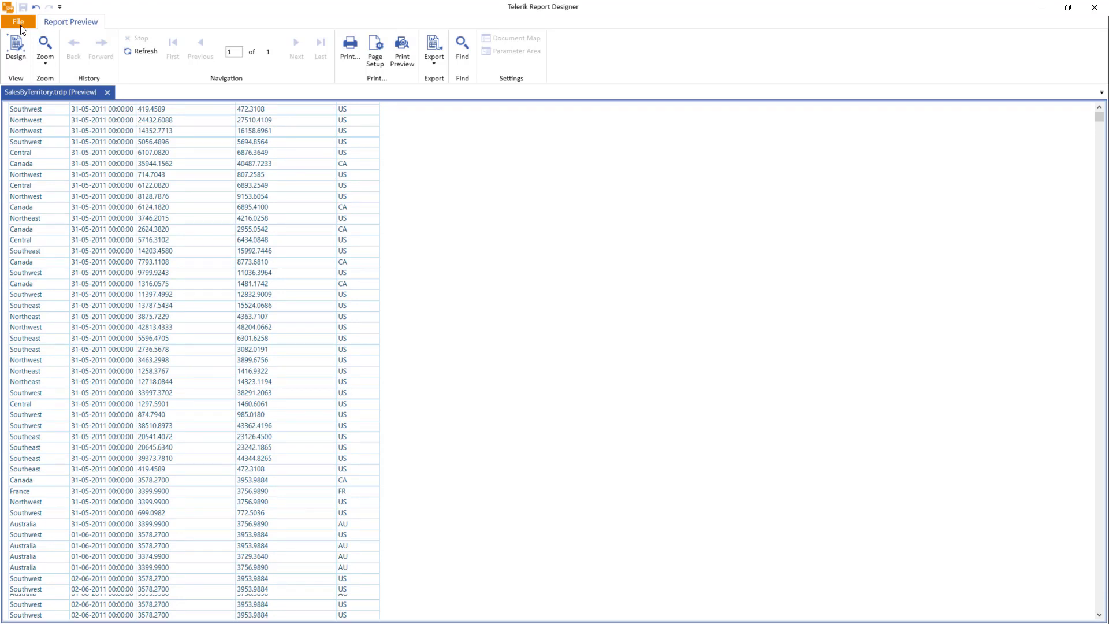
Step: Switch to File Explorer and put SalesByTerritory.trdp from the Desktop into the AdventureWorksReports folder
{"action": "left_click", "coordinate": [22, 25]}
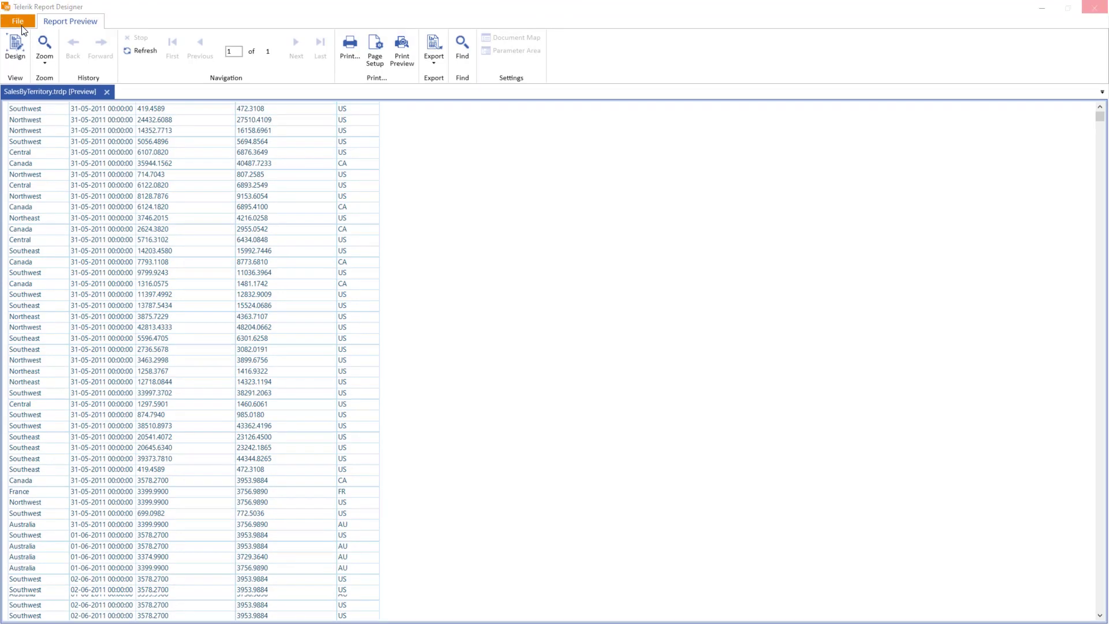
{"action": "key", "text": "alt+Tab"}
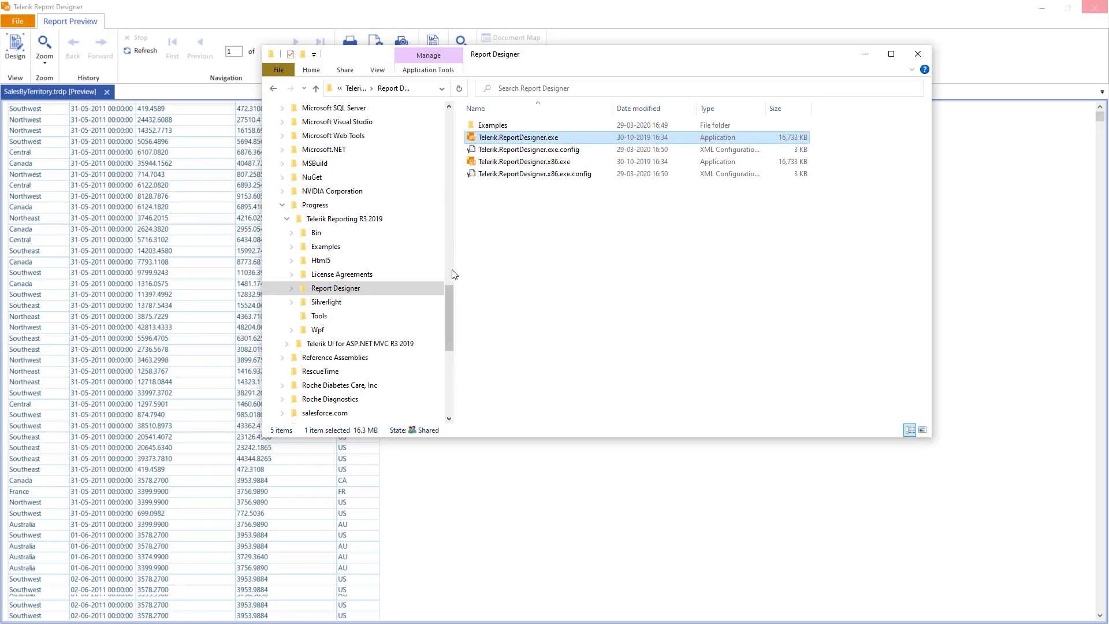
{"action": "left_click_drag", "start_coordinate": [452, 290], "coordinate": [451, 118]}
{"action": "left_click", "coordinate": [309, 131]}
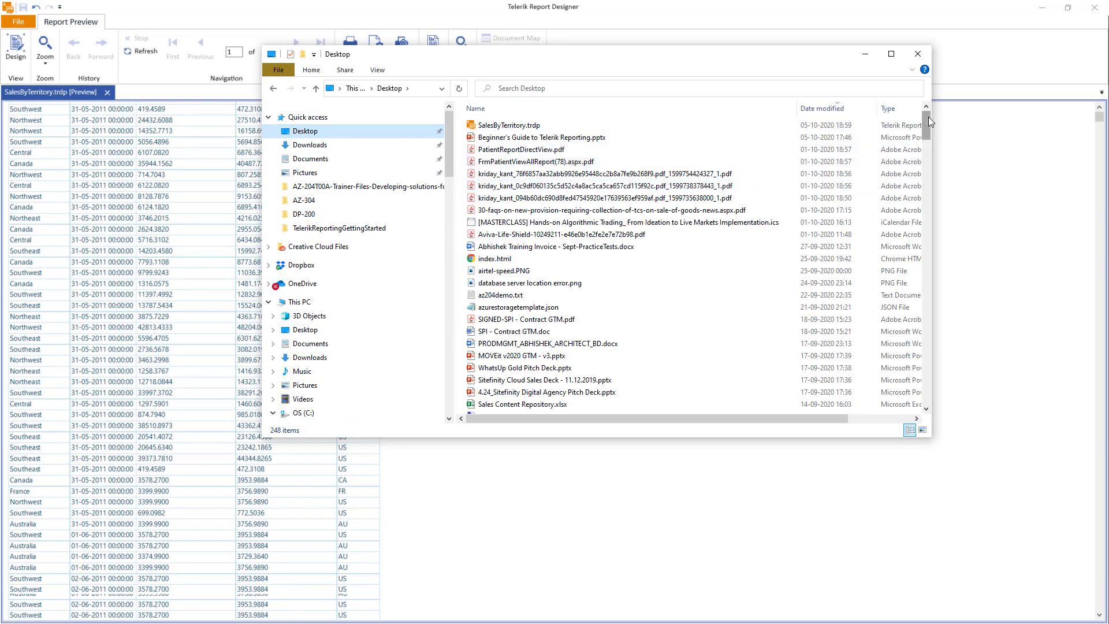
{"action": "left_click", "coordinate": [542, 126]}
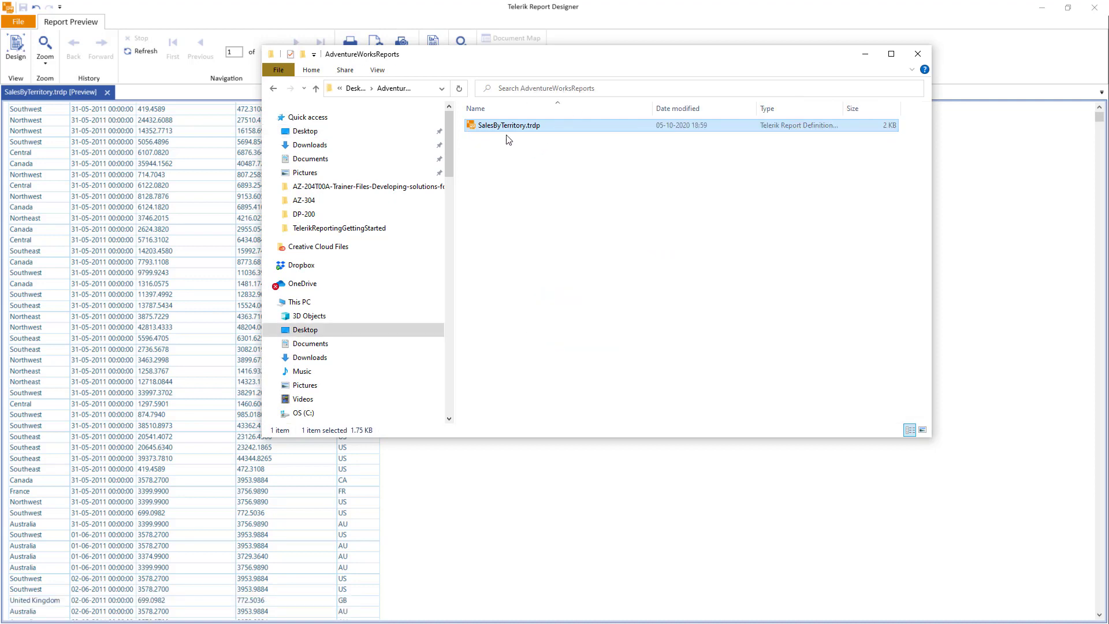
{"action": "key", "text": "alt"}
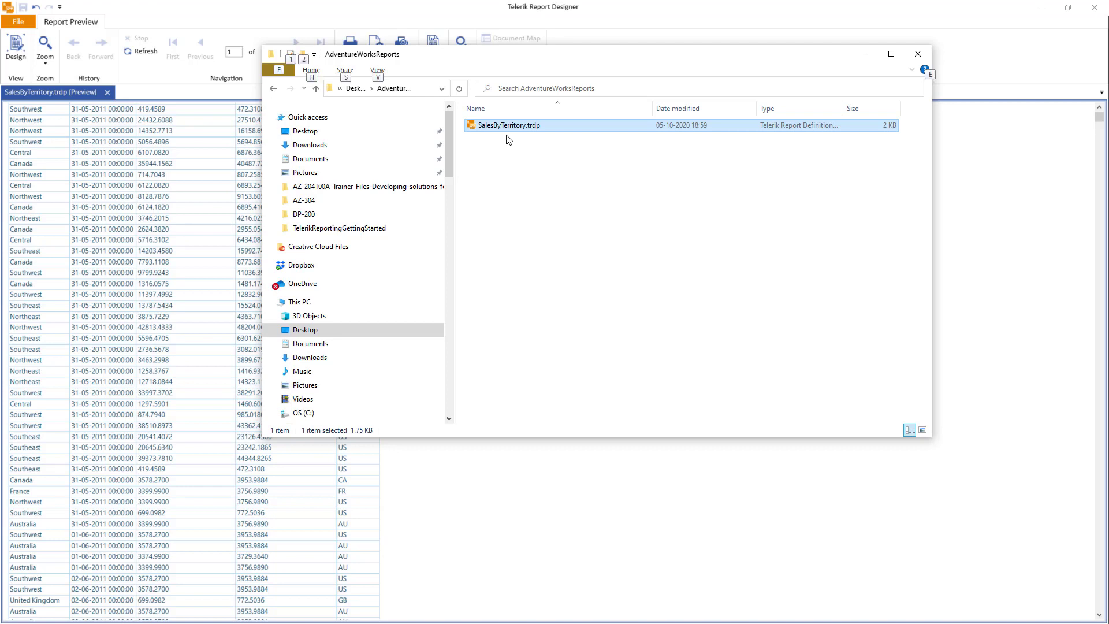
Step: Close the report designer and open TelerikReportingGettingStarted.csproj from the TelerikReportingGettingStarted folder in Visual Studio
{"action": "left_click", "coordinate": [1089, 8]}
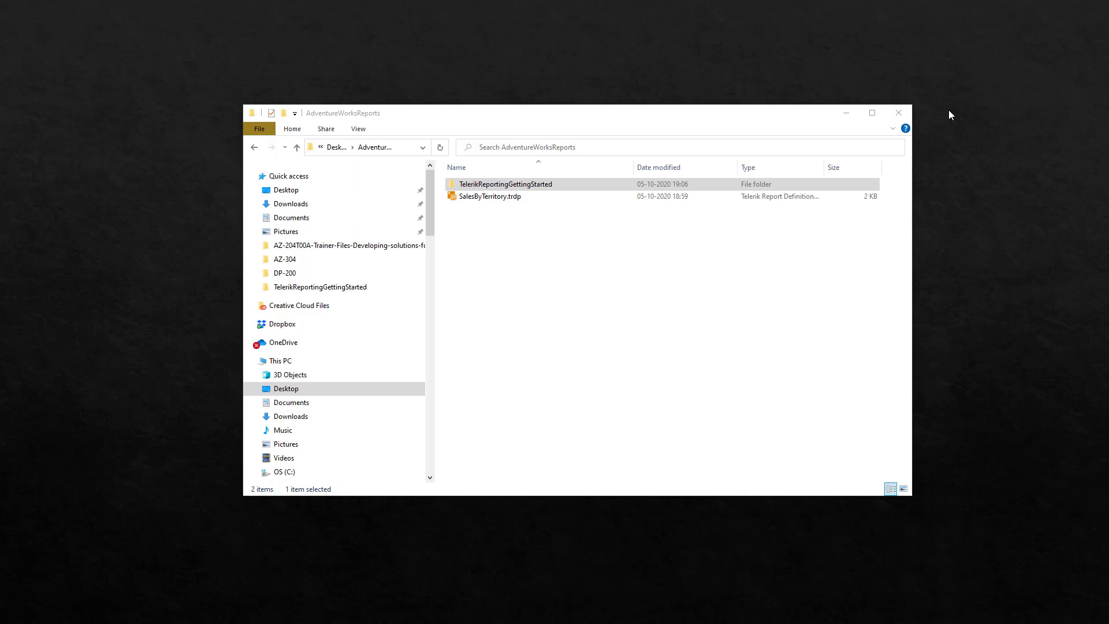
{"action": "double_click", "coordinate": [511, 183]}
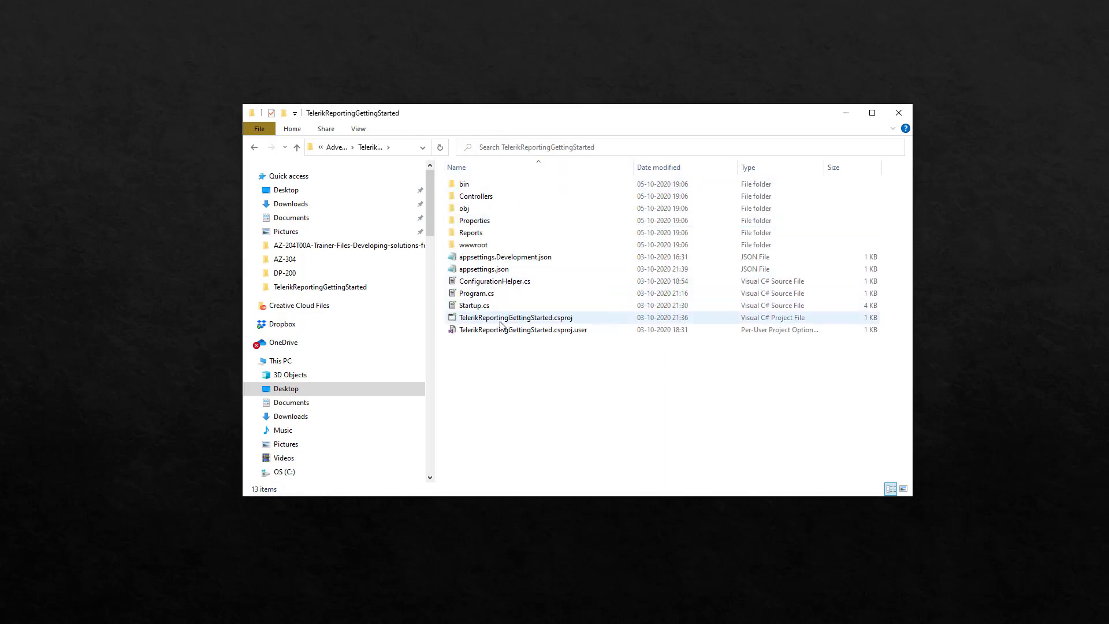
{"action": "left_click", "coordinate": [501, 324]}
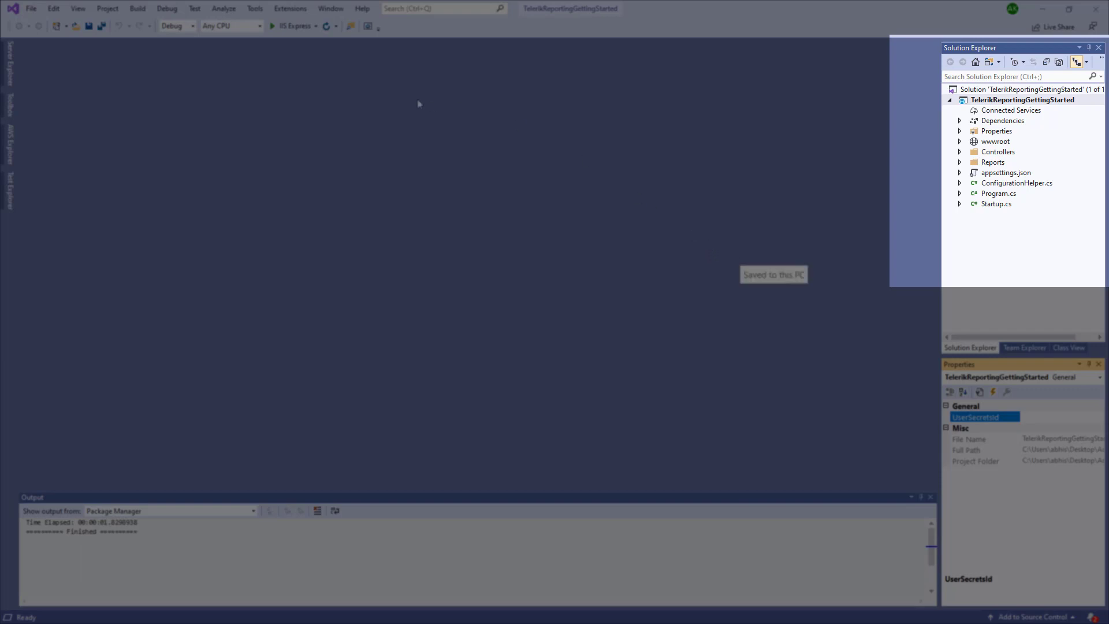
Step: Build the TelerikReportingGettingStarted project and run it with IIS Express
{"action": "left_click", "coordinate": [1002, 99]}
{"action": "right_click", "coordinate": [1002, 98]}
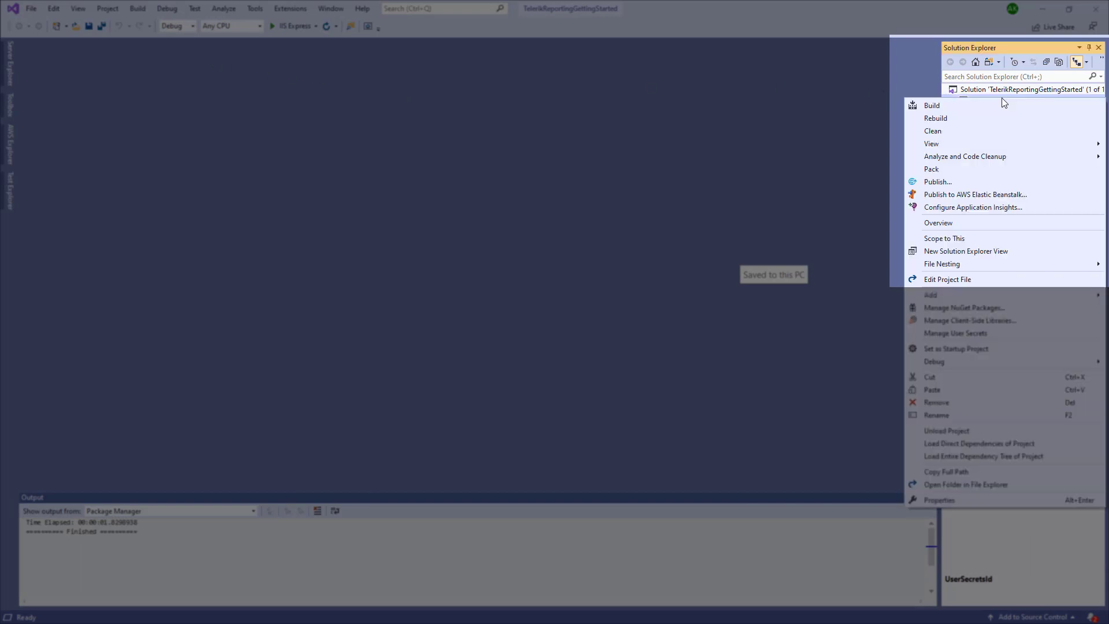
{"action": "left_click", "coordinate": [961, 105]}
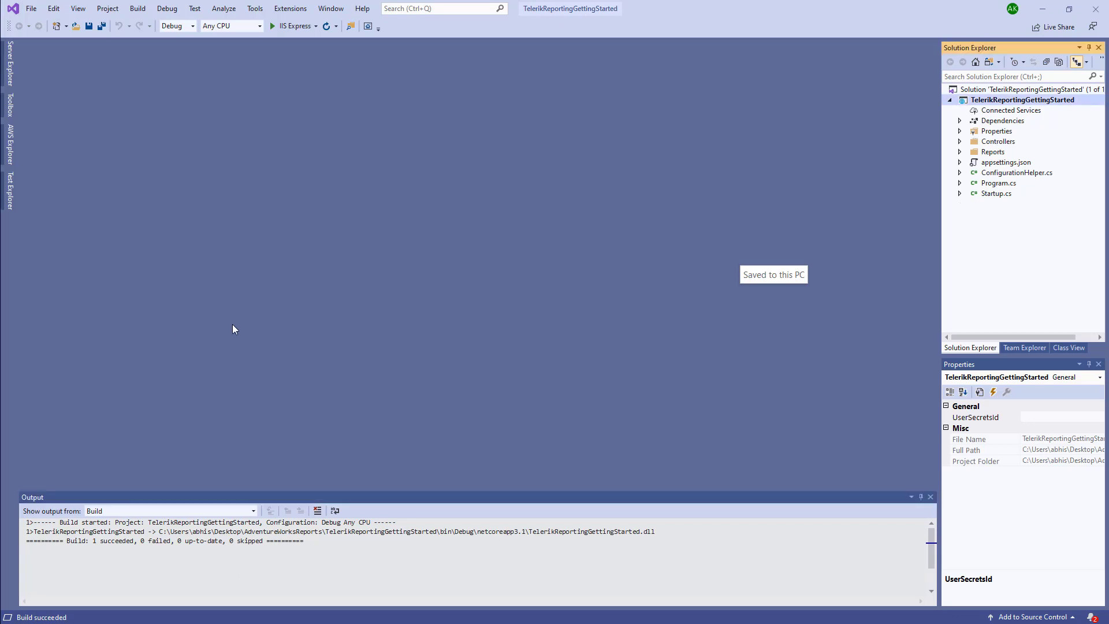
{"action": "left_click", "coordinate": [291, 28]}
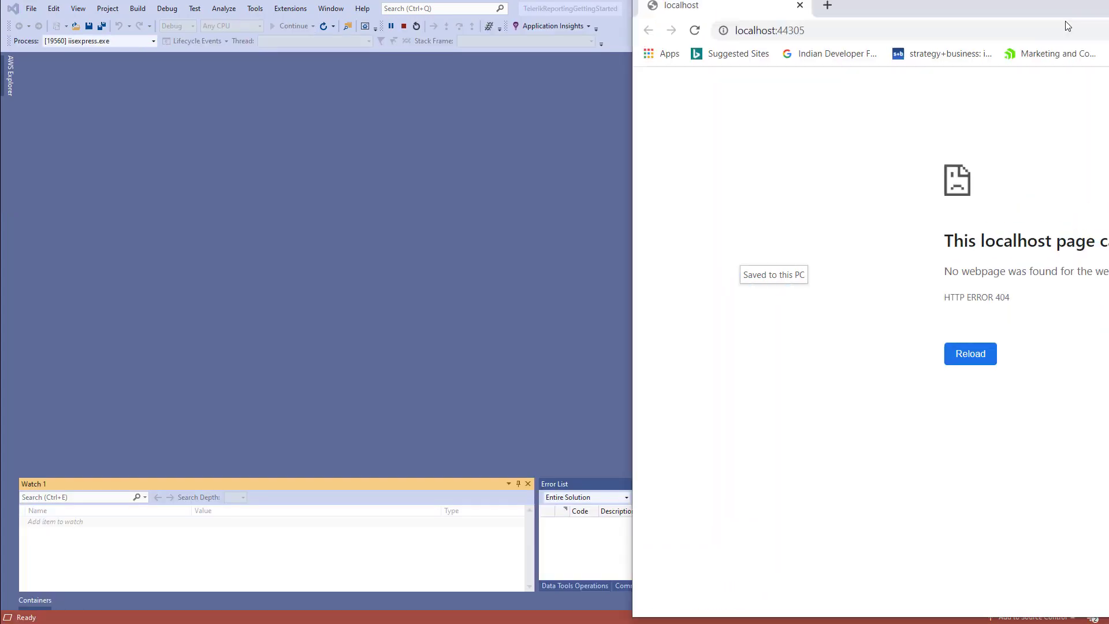
{"action": "left_click_drag", "start_coordinate": [1068, 26], "coordinate": [520, 36]}
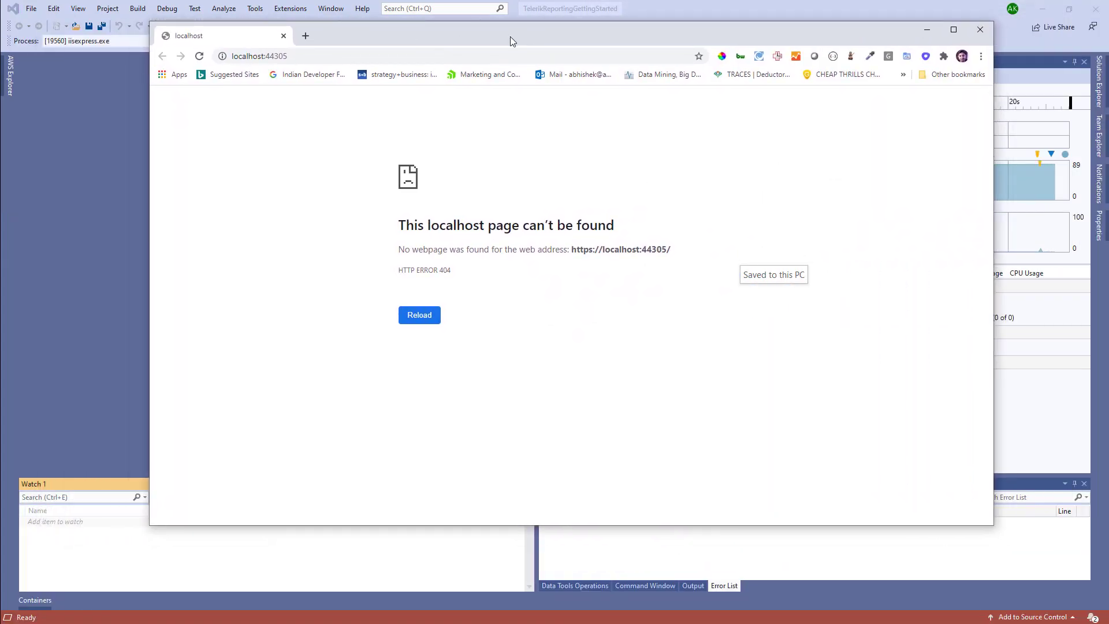
{"action": "left_click", "coordinate": [307, 59]}
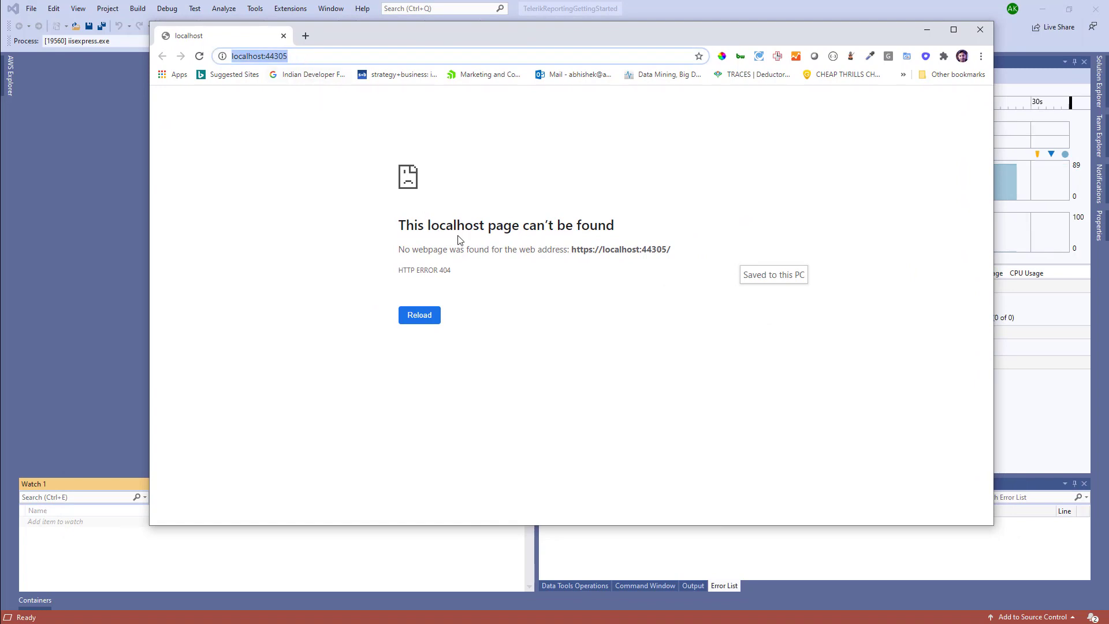
{"action": "left_click", "coordinate": [294, 56]}
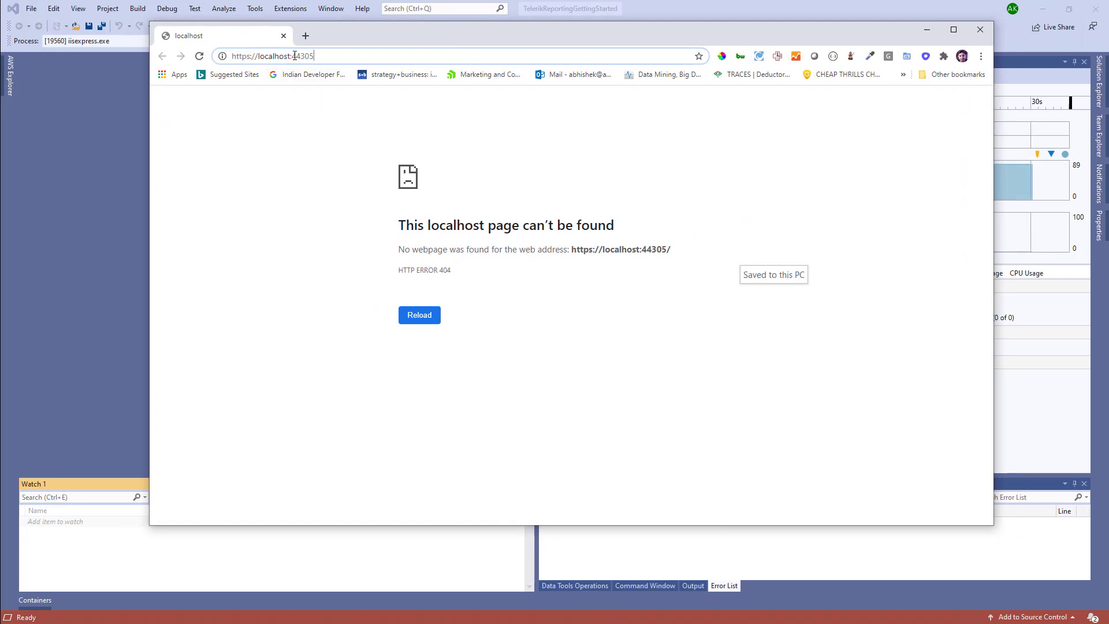
{"action": "type", "text": "/ap"}
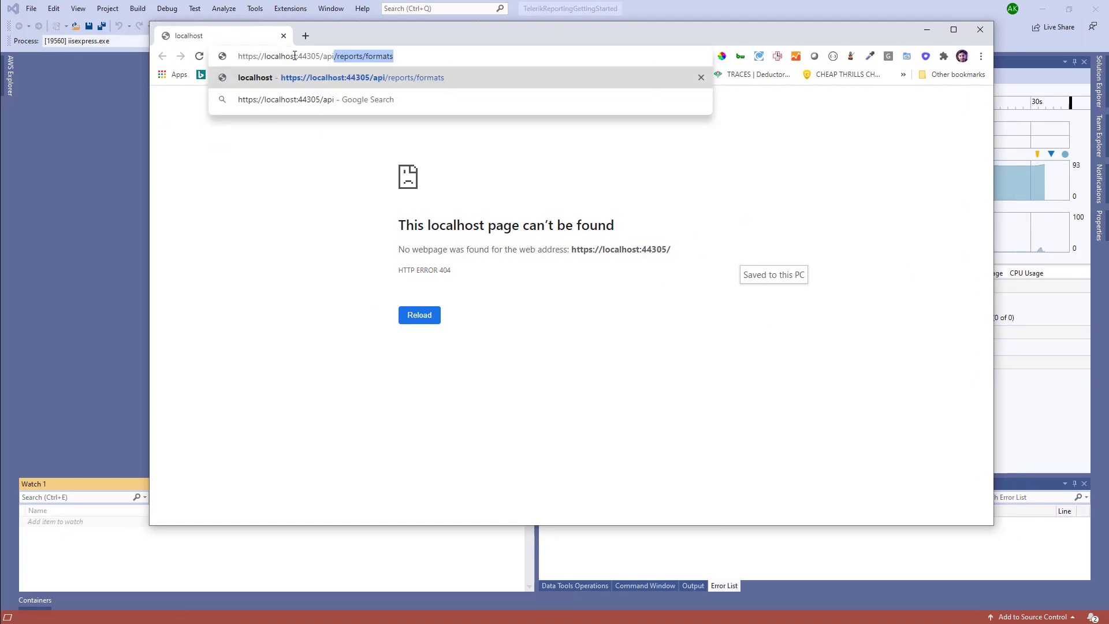
{"action": "type", "text": "i"}
{"action": "key", "text": "Right"}
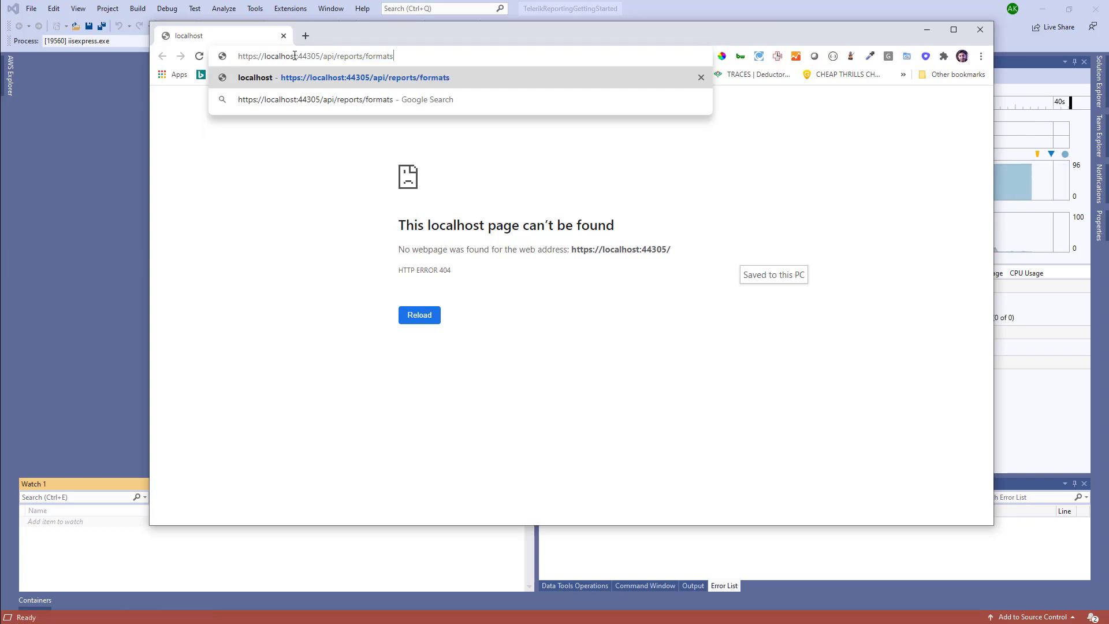
{"action": "key", "text": "Return"}
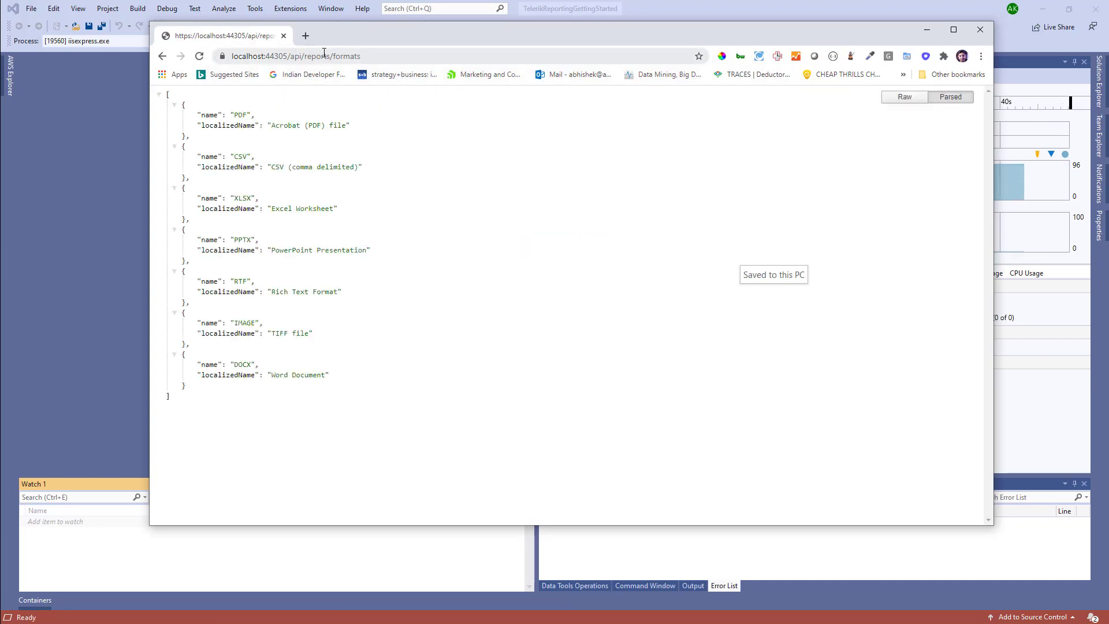
{"action": "left_click", "coordinate": [394, 52]}
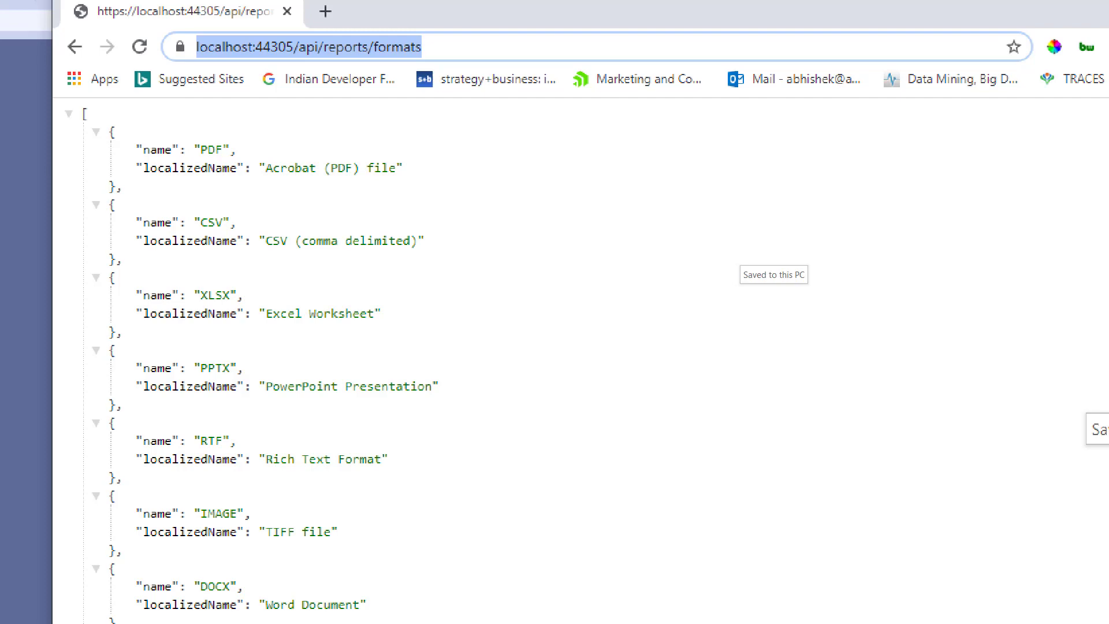
{"action": "left_click", "coordinate": [198, 47]}
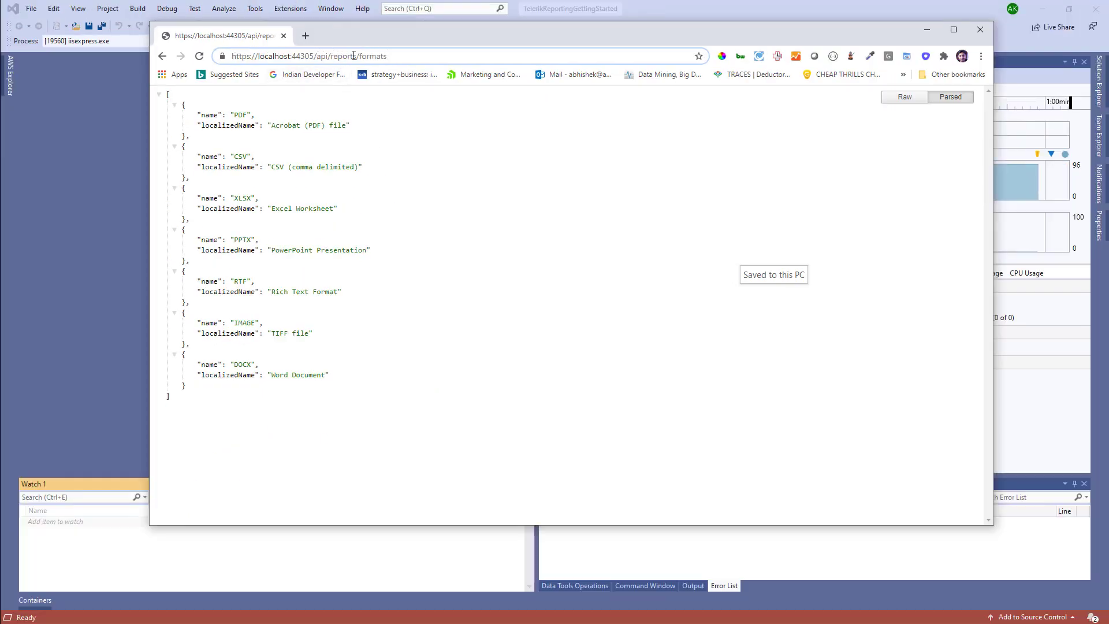
{"action": "left_click_drag", "start_coordinate": [357, 57], "coordinate": [229, 56]}
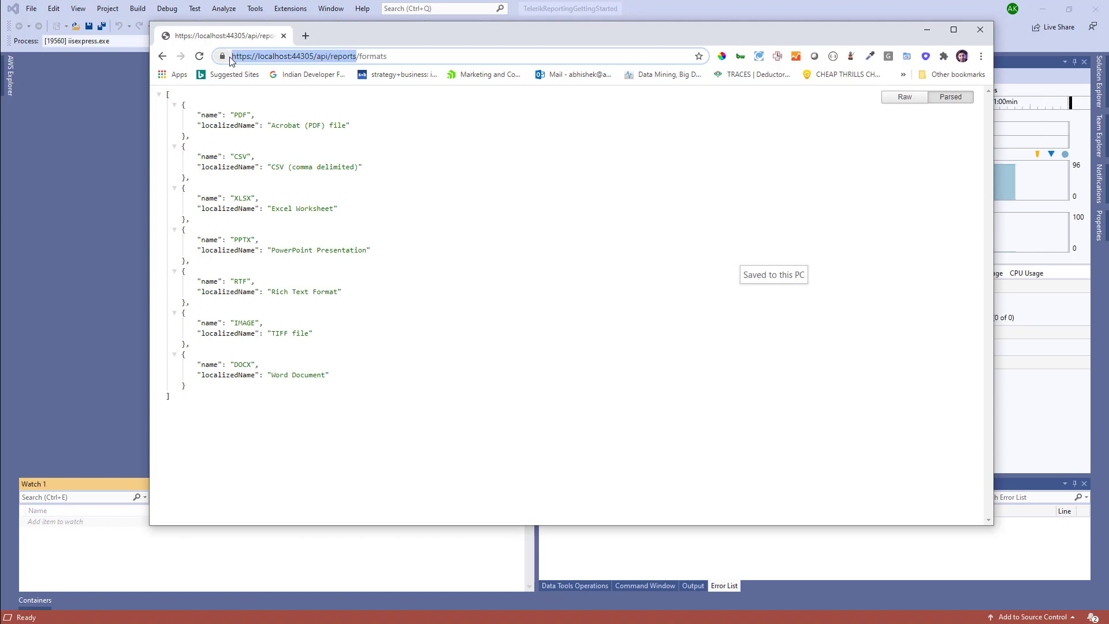
Step: Switch to File Explorer and move SalesByTerritory.trdp from AdventureWorksReports into the Reports folder of TelerikReportingGettingStarted
{"action": "key", "text": "alt+Tab"}
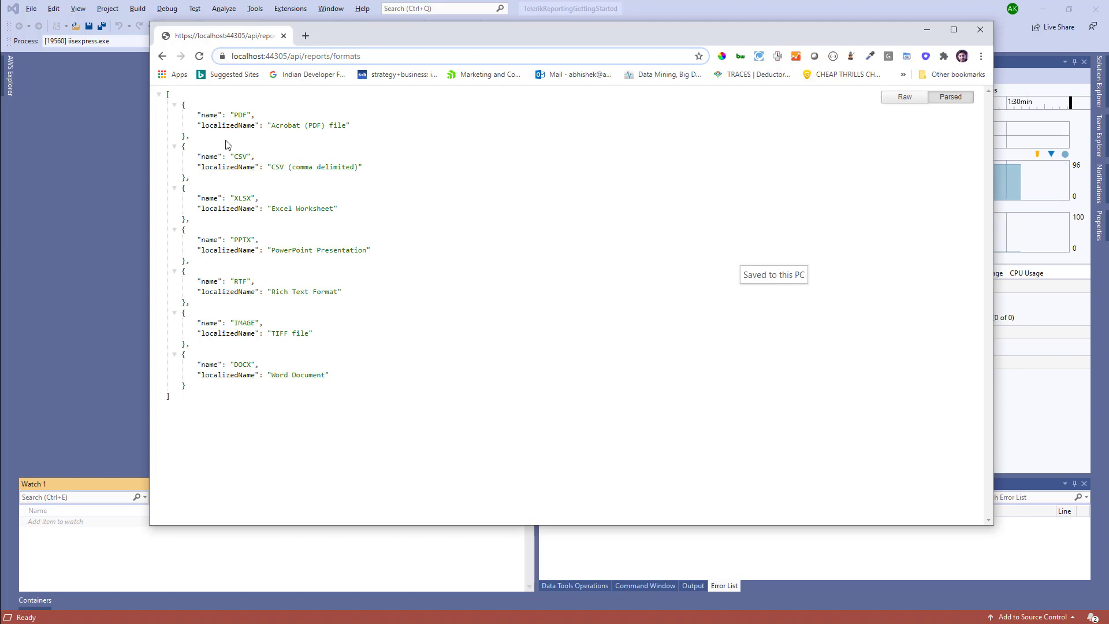
{"action": "key", "text": "alt+Tab"}
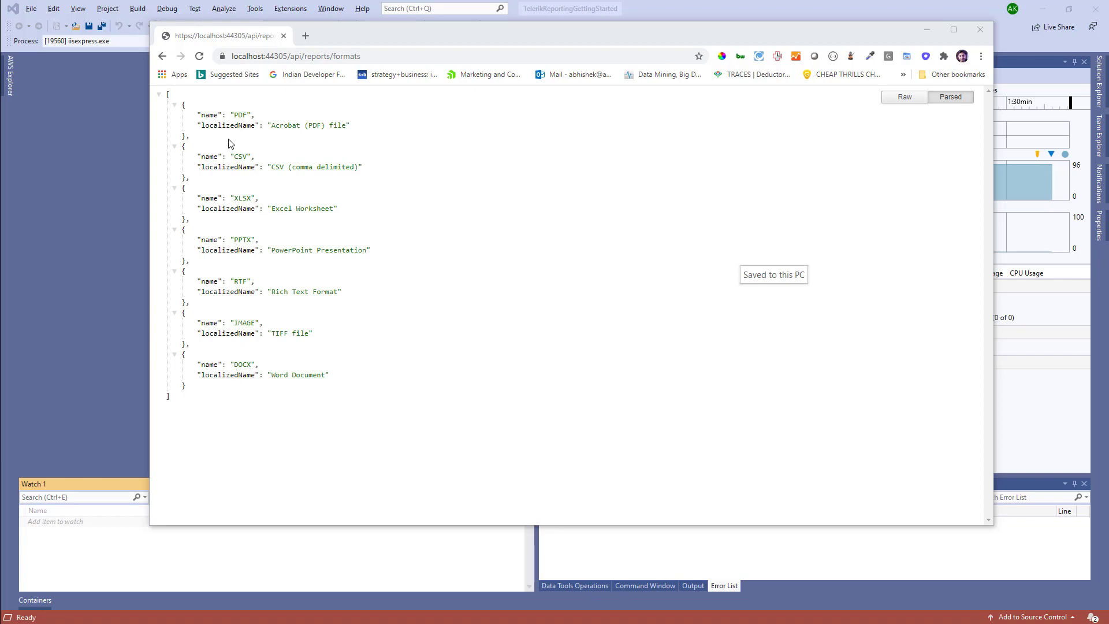
{"action": "key", "text": "alt+Tab"}
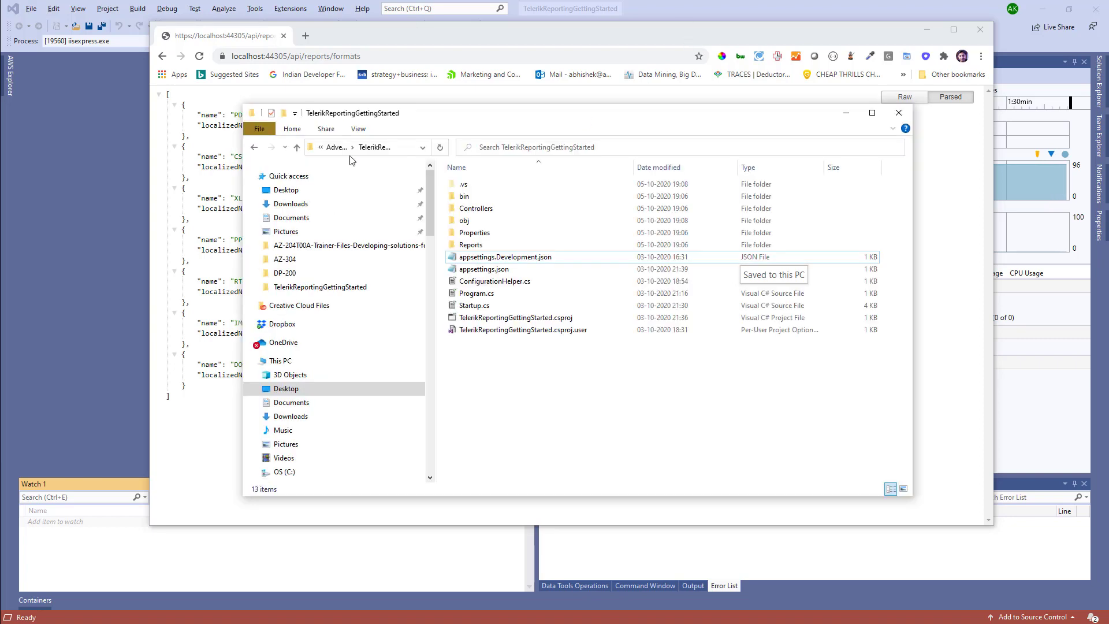
{"action": "left_click", "coordinate": [337, 148]}
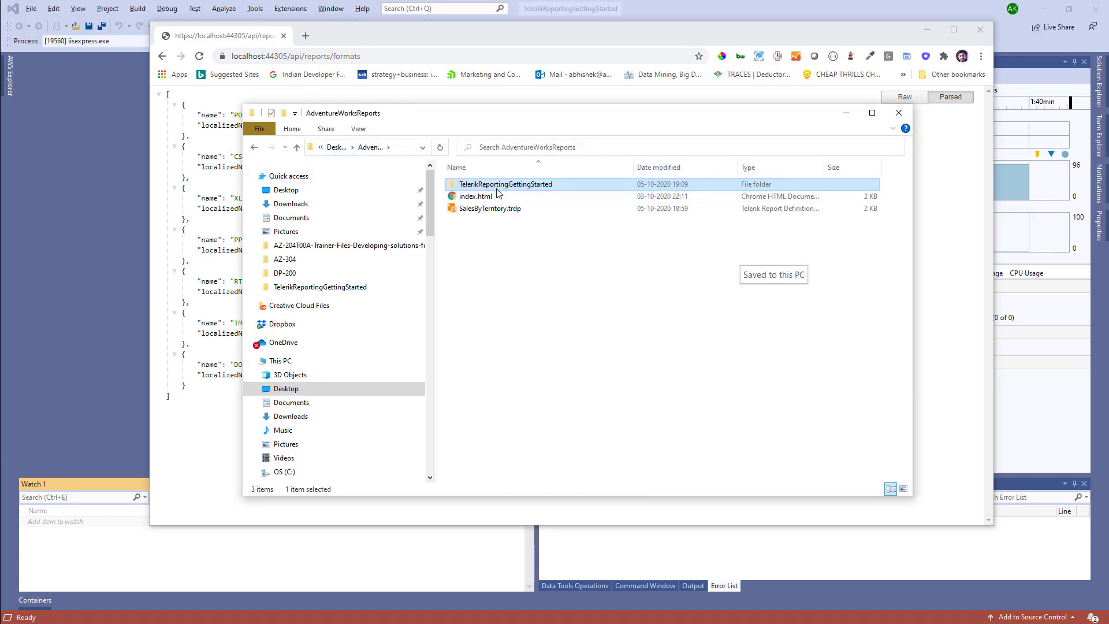
{"action": "left_click", "coordinate": [492, 213]}
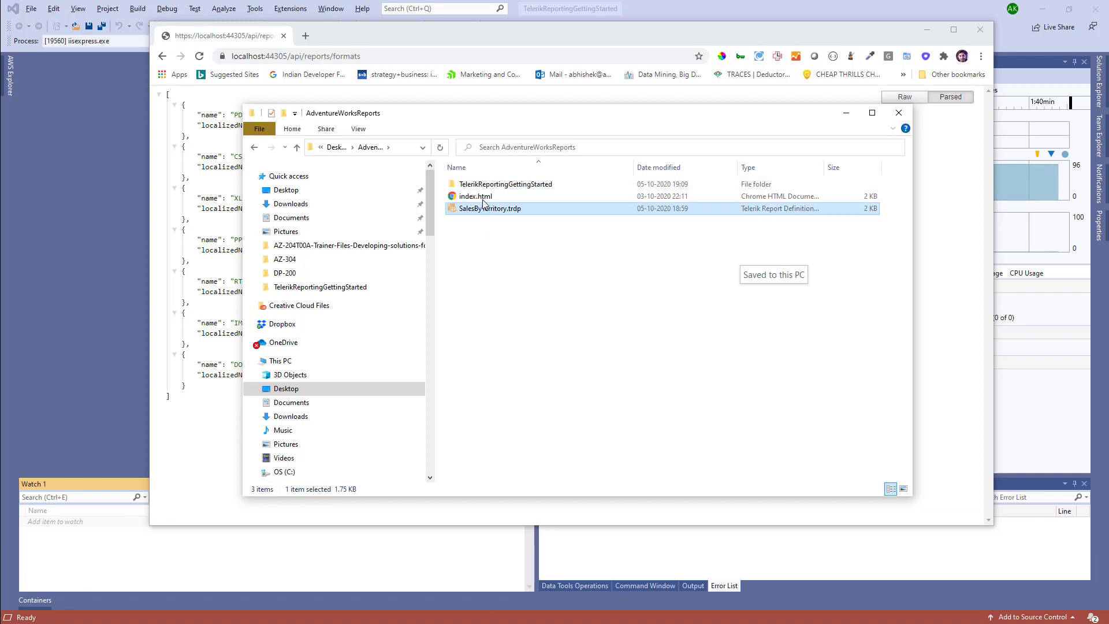
{"action": "left_click", "coordinate": [500, 184]}
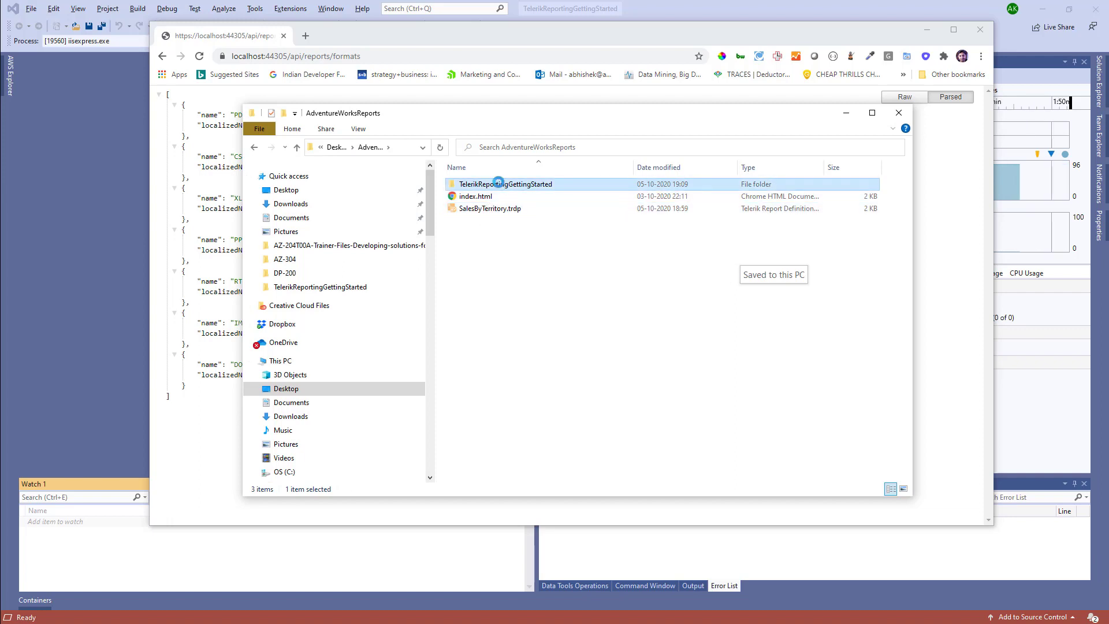
{"action": "double_click", "coordinate": [499, 185]}
{"action": "double_click", "coordinate": [477, 246]}
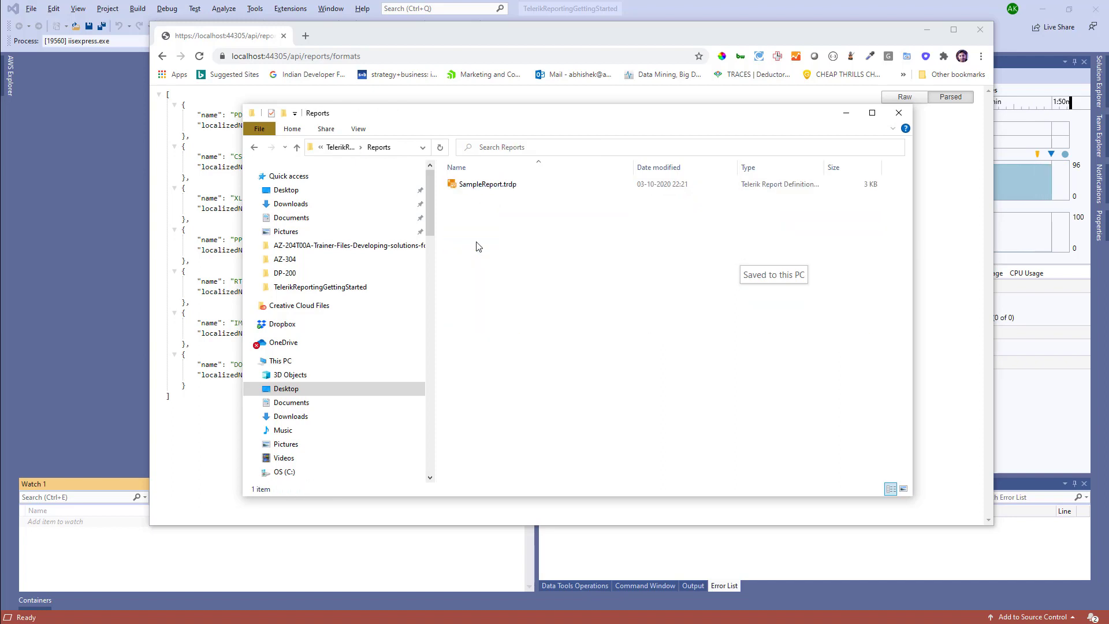
{"action": "key", "text": "ctrl+v"}
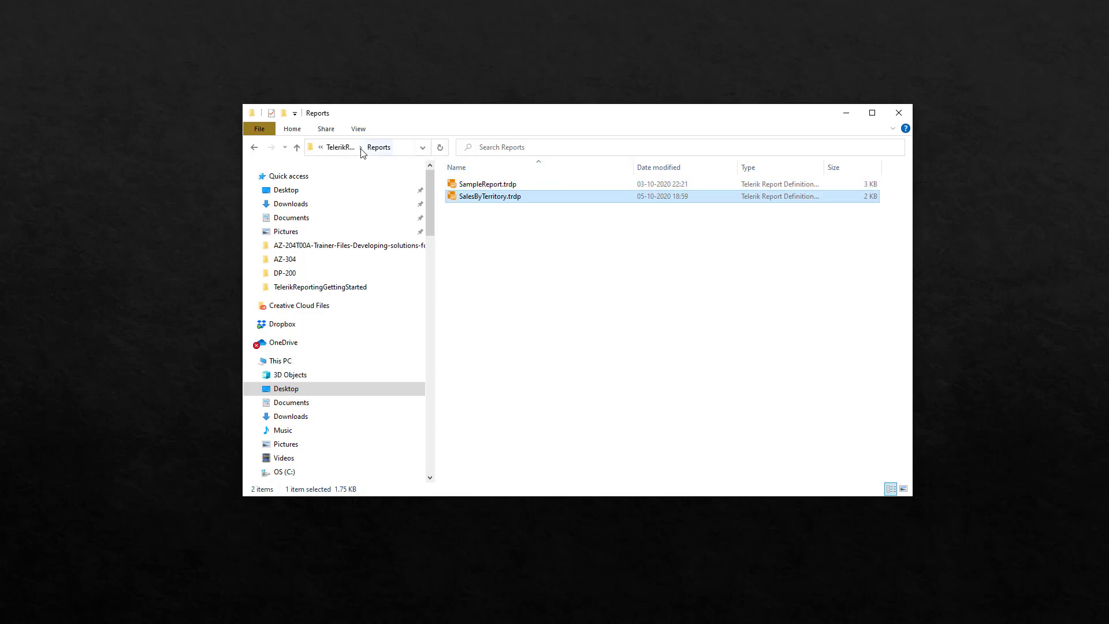
Step: Return to the AdventureWorksReports folder and open index.html in a maximized Notepad window
{"action": "left_click", "coordinate": [338, 148]}
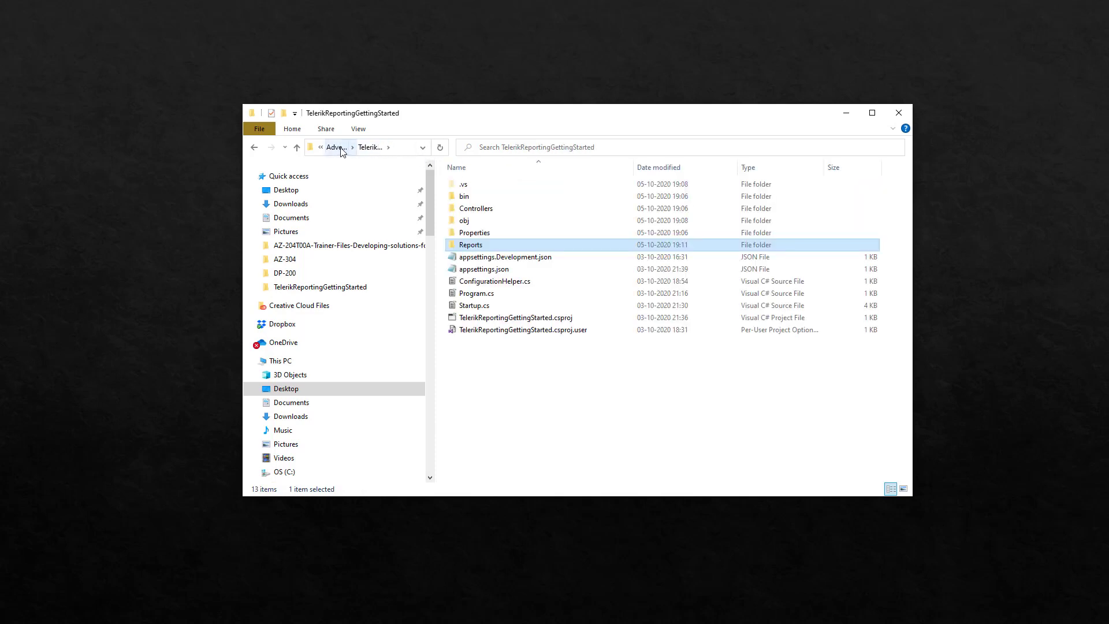
{"action": "left_click", "coordinate": [340, 148]}
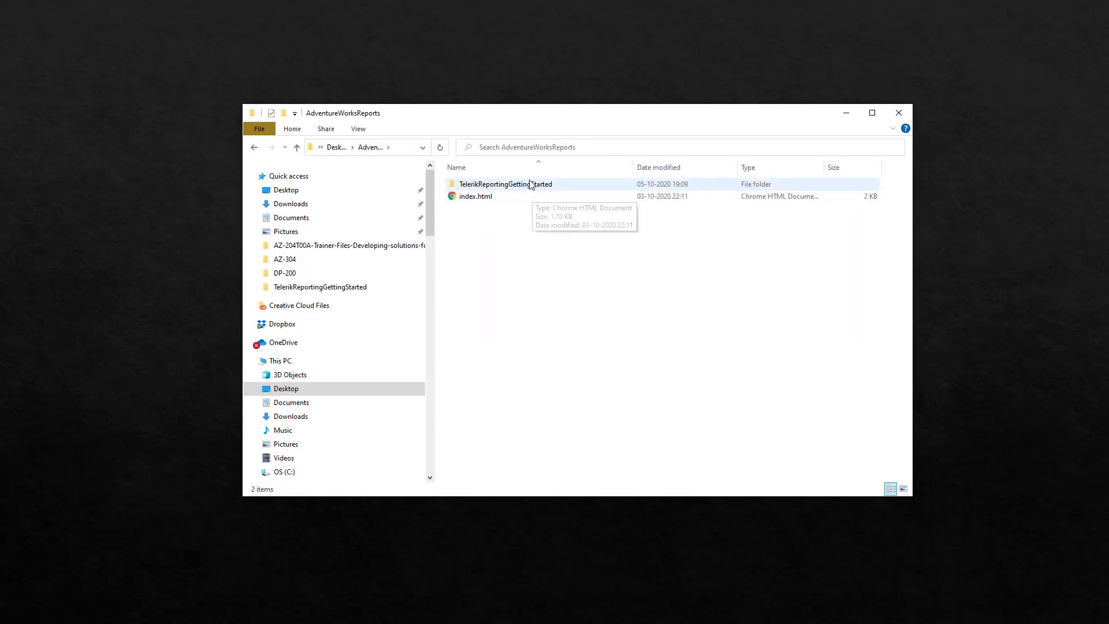
{"action": "left_click", "coordinate": [473, 198]}
{"action": "right_click", "coordinate": [472, 197]}
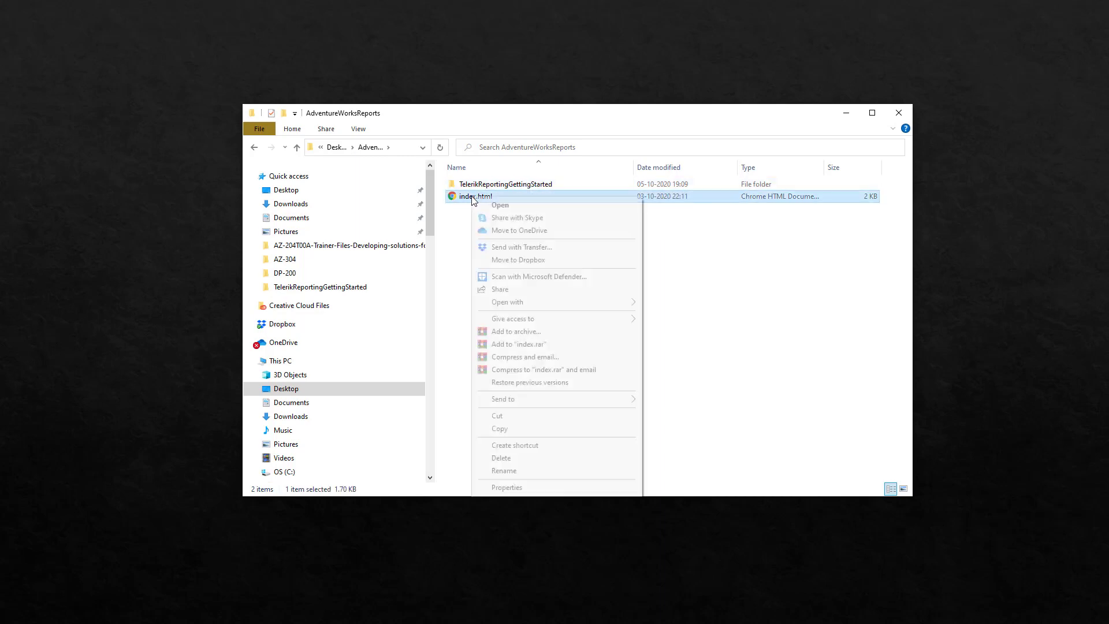
{"action": "mouse_move", "coordinate": [524, 304]}
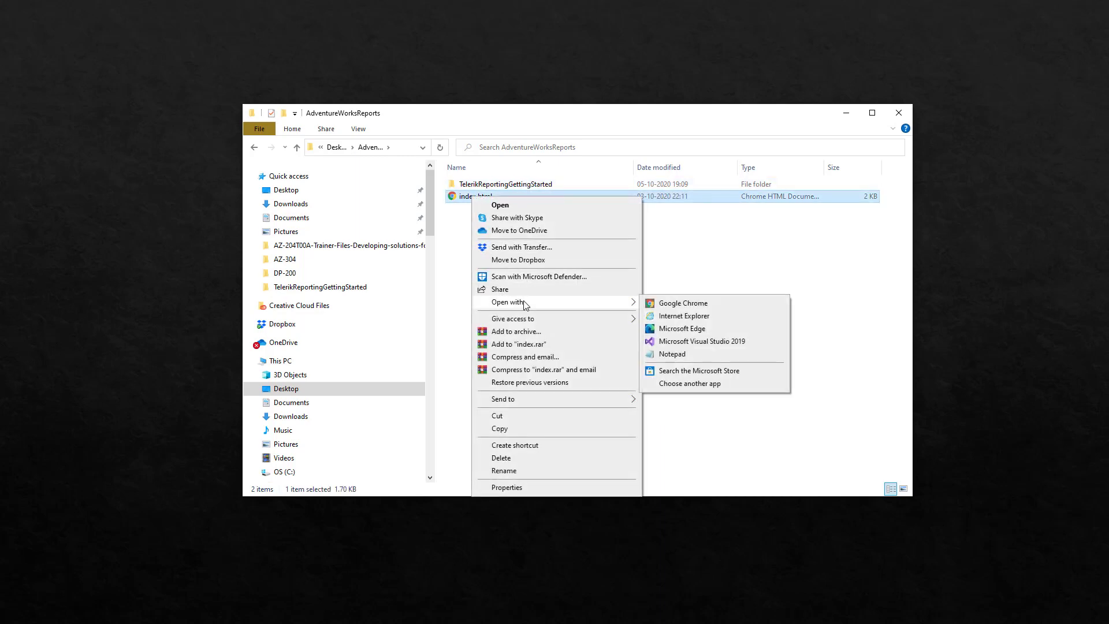
{"action": "left_click", "coordinate": [680, 354]}
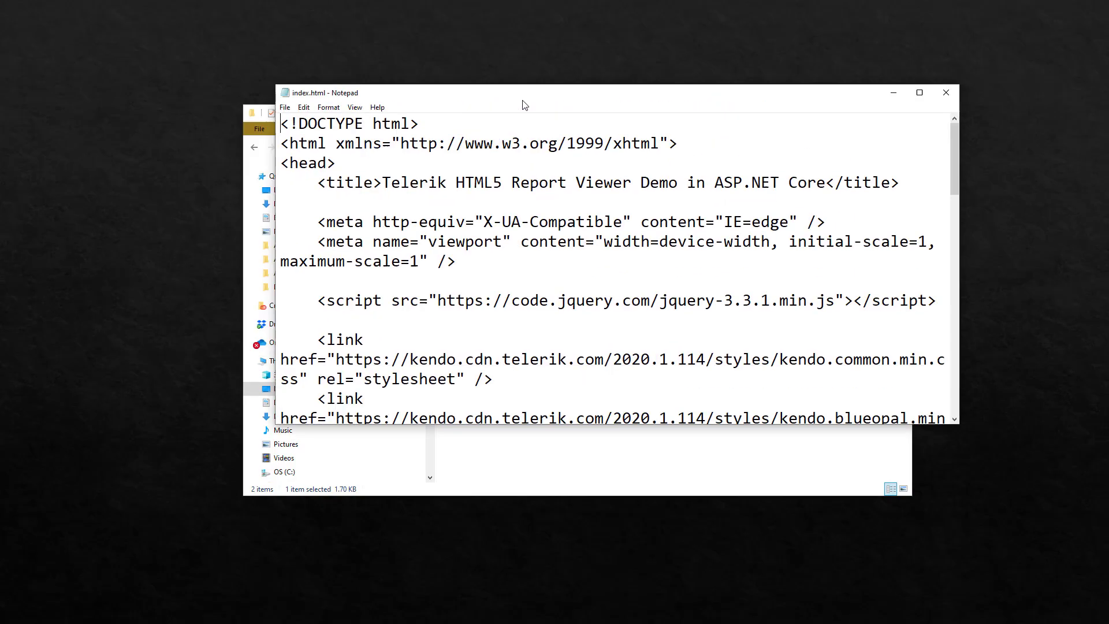
{"action": "left_click", "coordinate": [928, 97]}
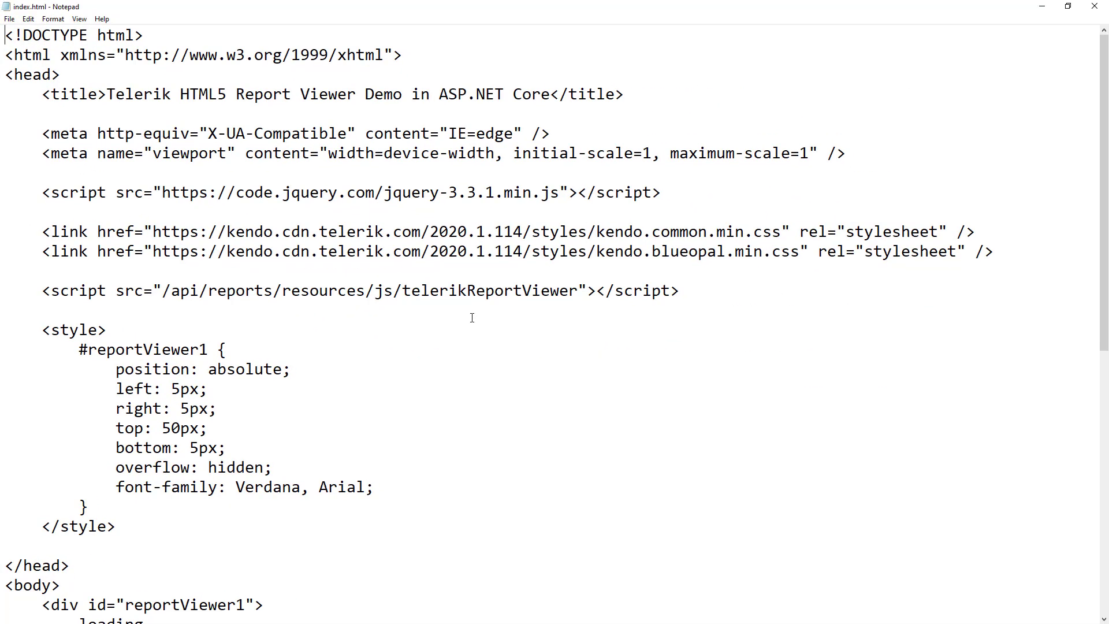
Step: Examine the jQuery and telerikReportViewer script references, the reportViewer1 div and the viewer initialization selector in index.html
{"action": "scroll", "coordinate": [470, 318], "scroll_direction": "down", "scroll_amount": 8}
{"action": "scroll", "coordinate": [476, 330], "scroll_direction": "up", "scroll_amount": 8}
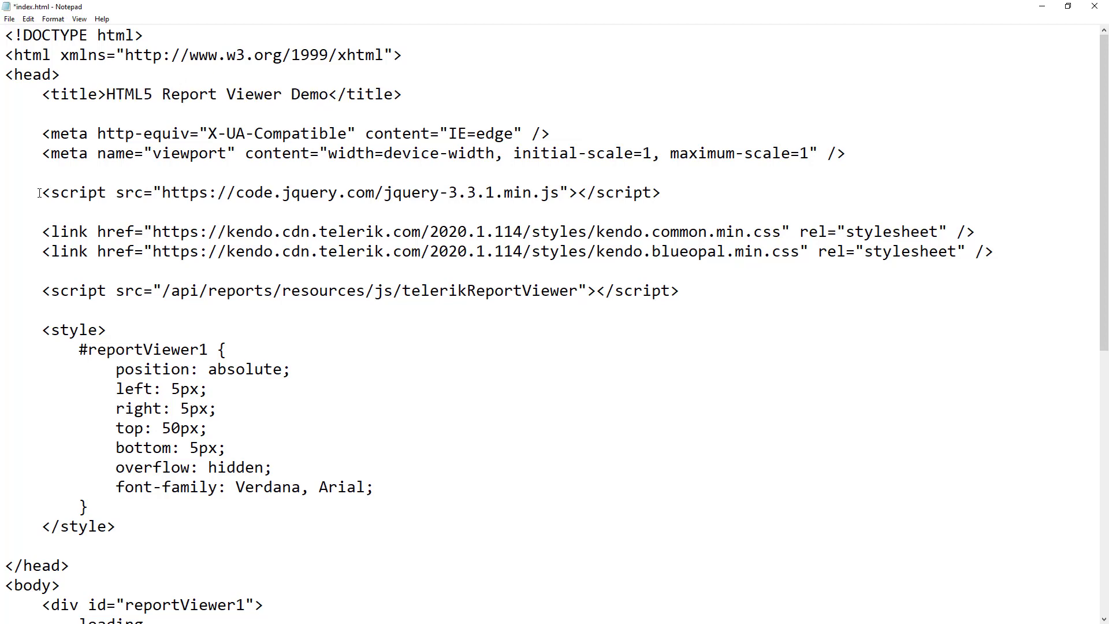
{"action": "left_click_drag", "start_coordinate": [42, 193], "coordinate": [664, 191]}
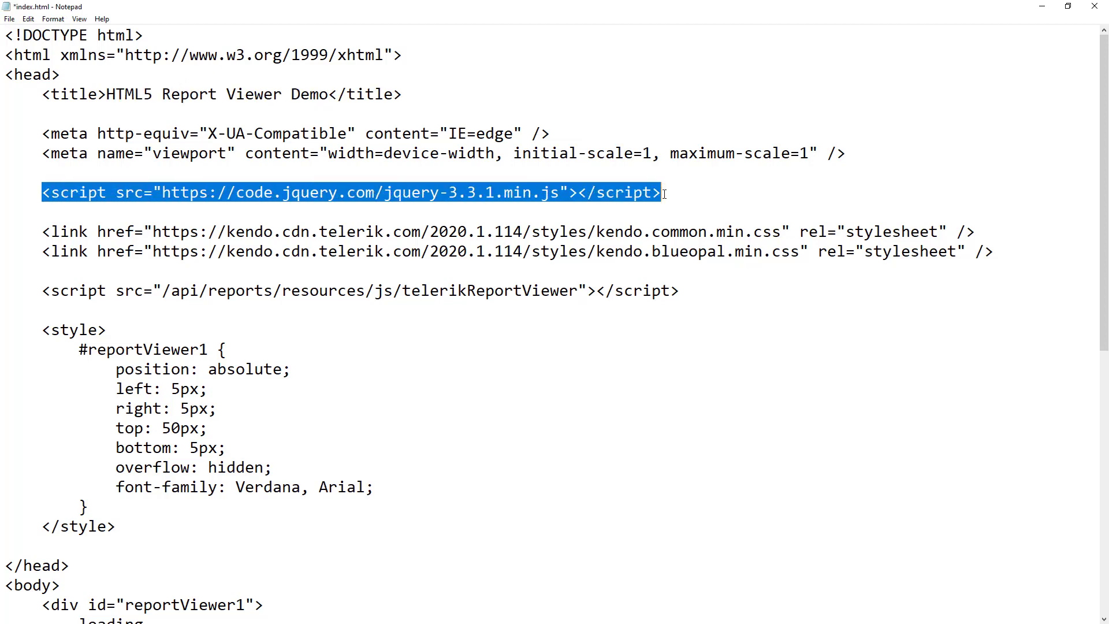
{"action": "scroll", "coordinate": [664, 193], "scroll_direction": "down", "scroll_amount": 2}
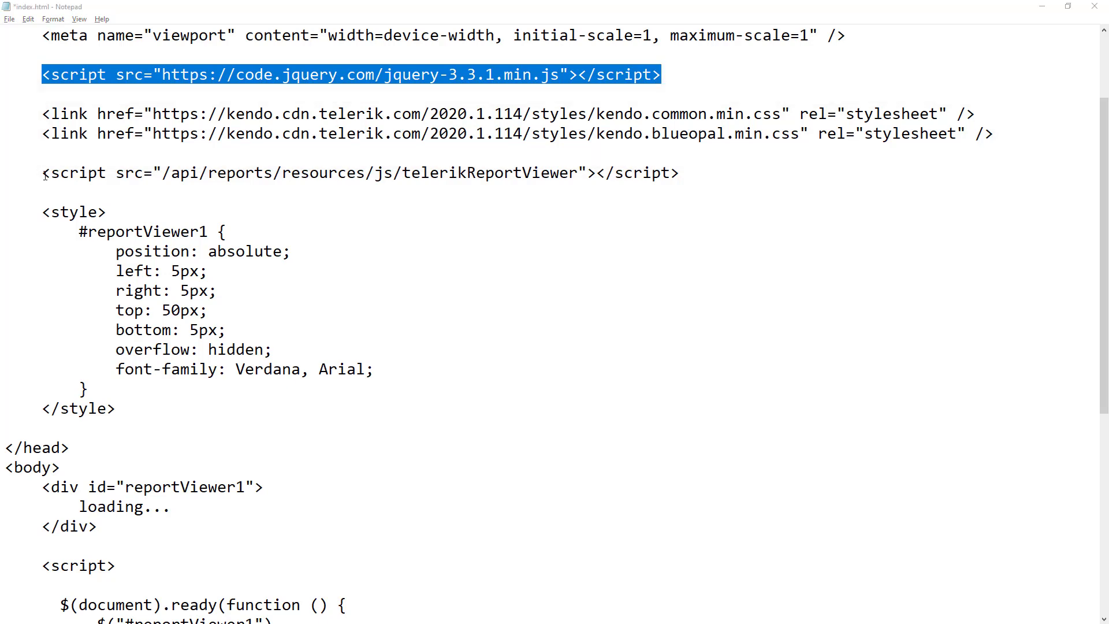
{"action": "left_click_drag", "start_coordinate": [42, 174], "coordinate": [705, 171]}
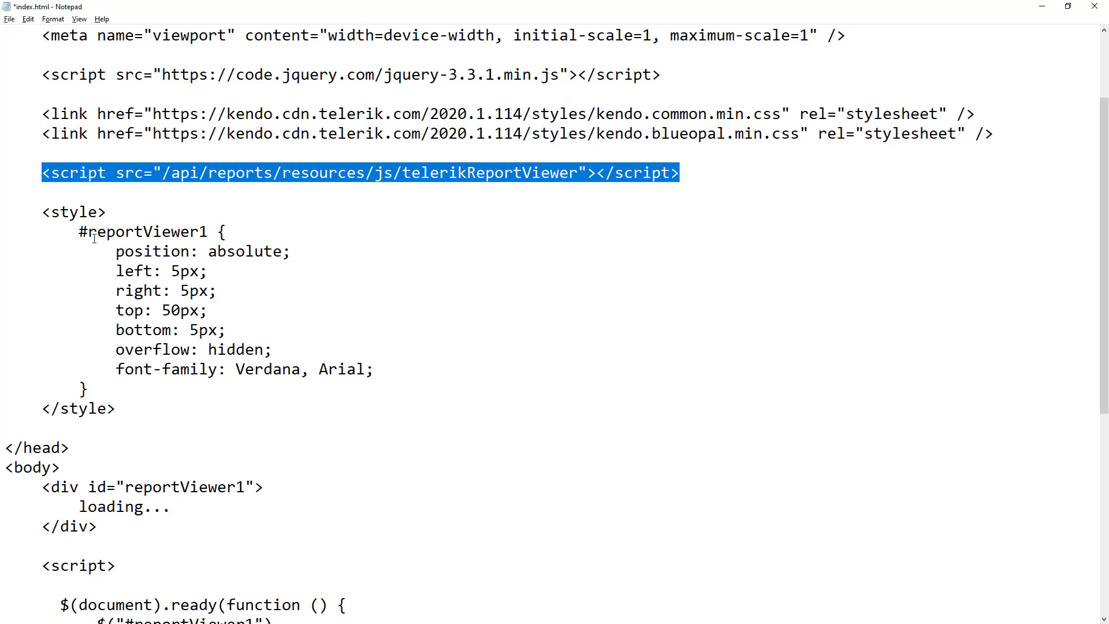
{"action": "scroll", "coordinate": [97, 231], "scroll_direction": "down", "scroll_amount": 6}
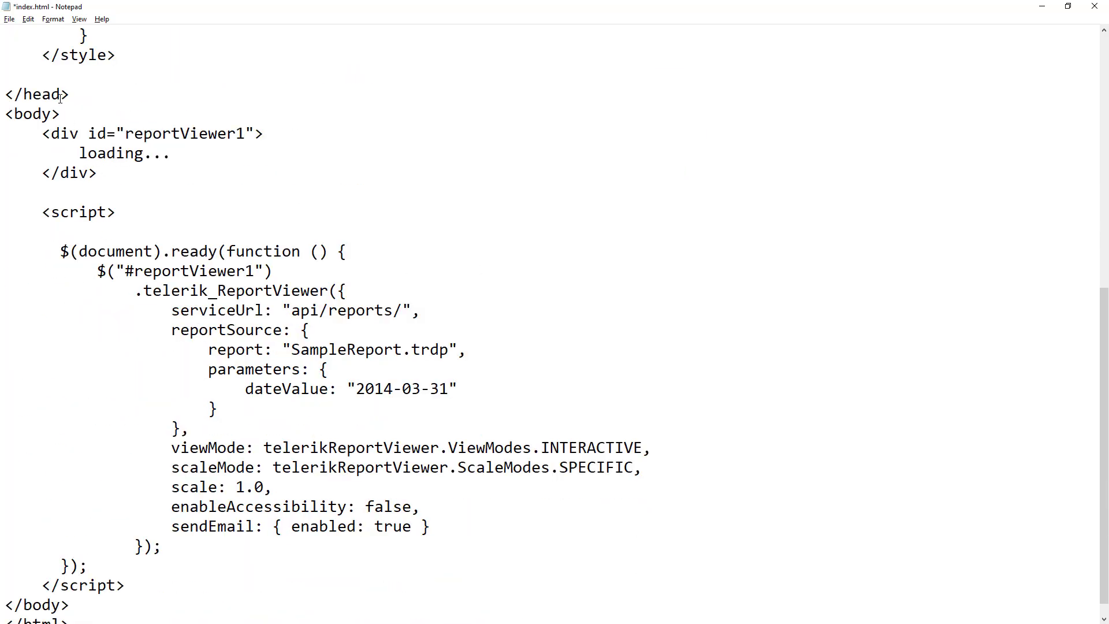
{"action": "left_click_drag", "start_coordinate": [38, 135], "coordinate": [125, 176]}
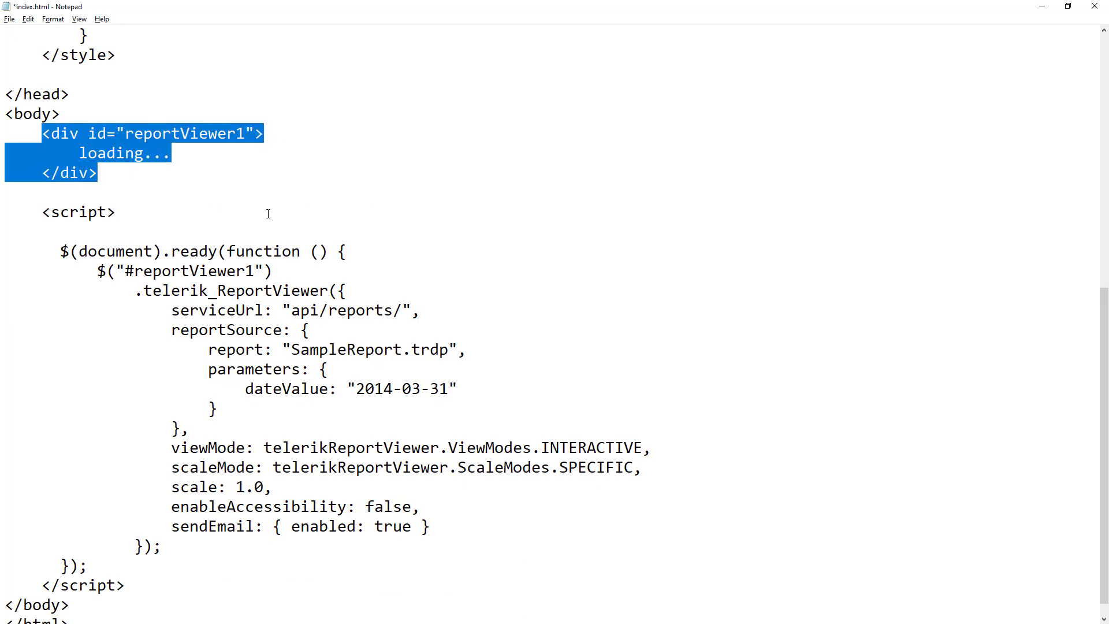
{"action": "scroll", "coordinate": [268, 216], "scroll_direction": "down", "scroll_amount": 1}
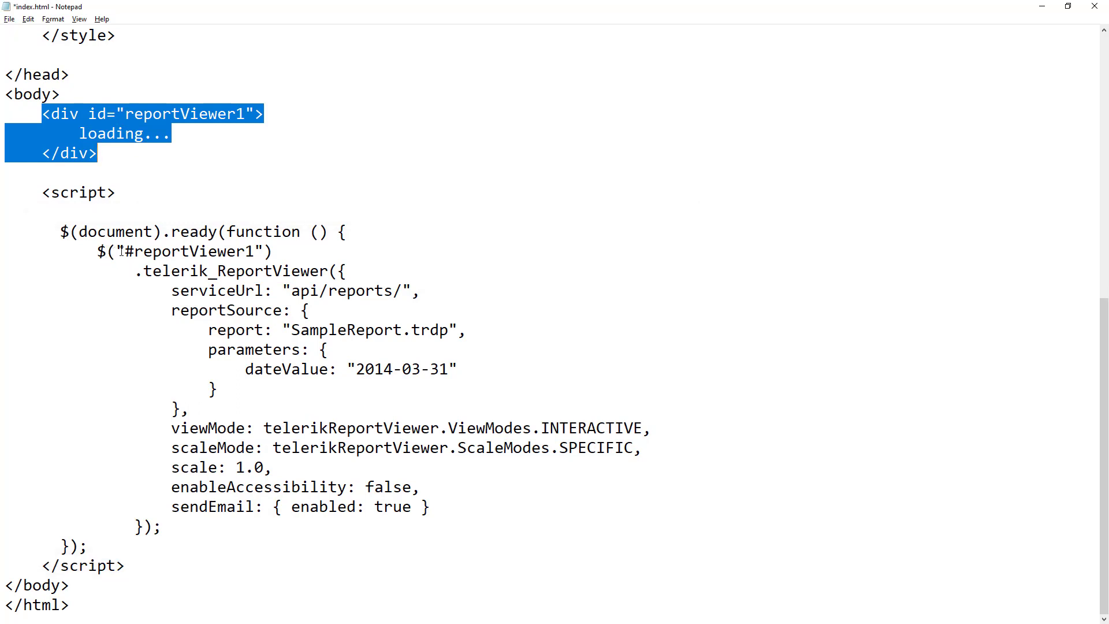
{"action": "left_click_drag", "start_coordinate": [116, 251], "coordinate": [268, 249]}
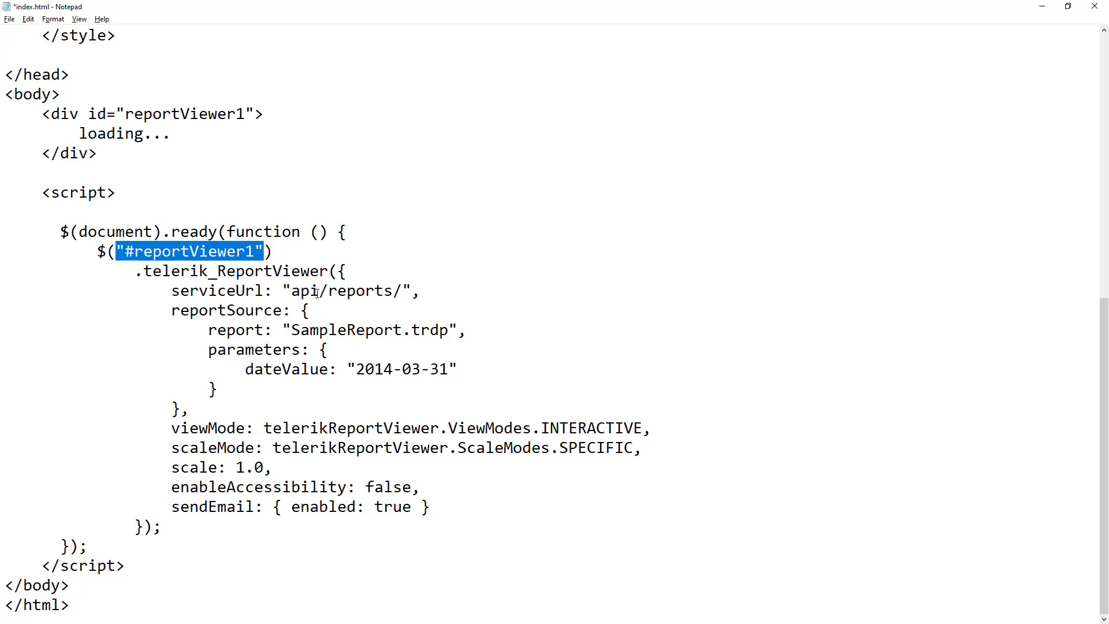
{"action": "key", "text": "alt+Tab"}
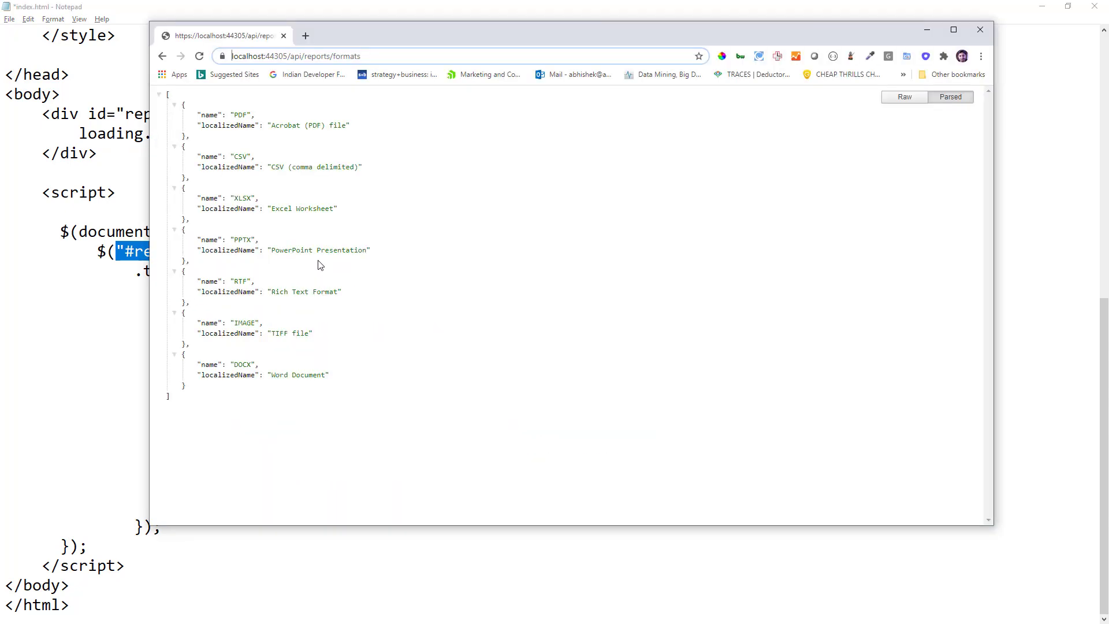
{"action": "left_click", "coordinate": [239, 56]}
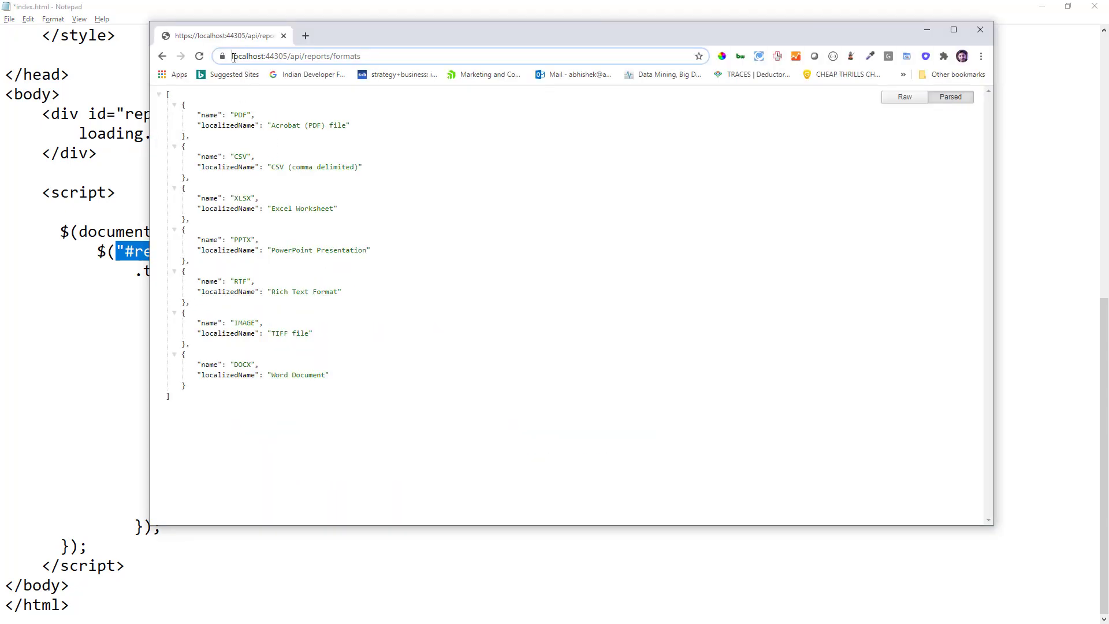
{"action": "left_click", "coordinate": [315, 55]}
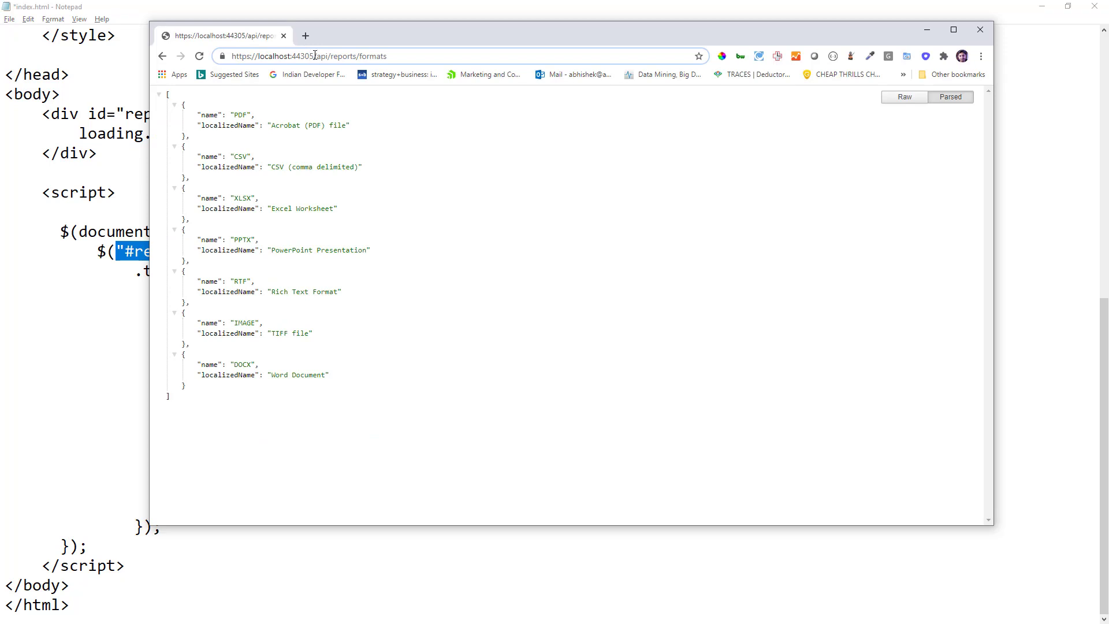
{"action": "left_click_drag", "start_coordinate": [314, 55], "coordinate": [227, 57]}
{"action": "key", "text": "ctrl+c"}
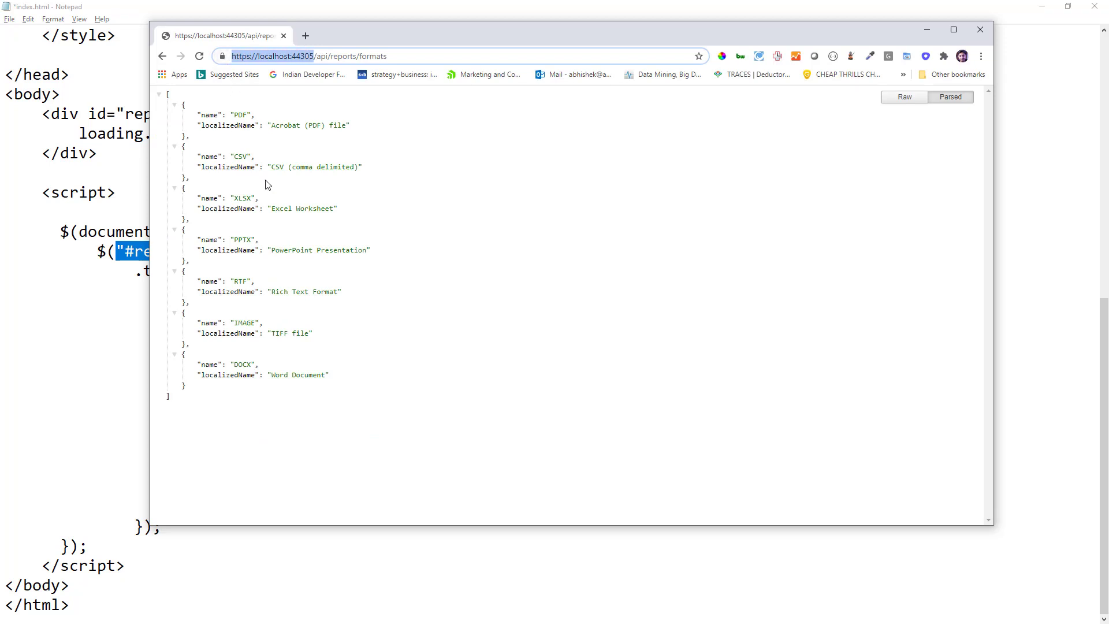
{"action": "left_click", "coordinate": [140, 294]}
{"action": "left_click", "coordinate": [291, 292]}
{"action": "key", "text": "ctrl+v"}
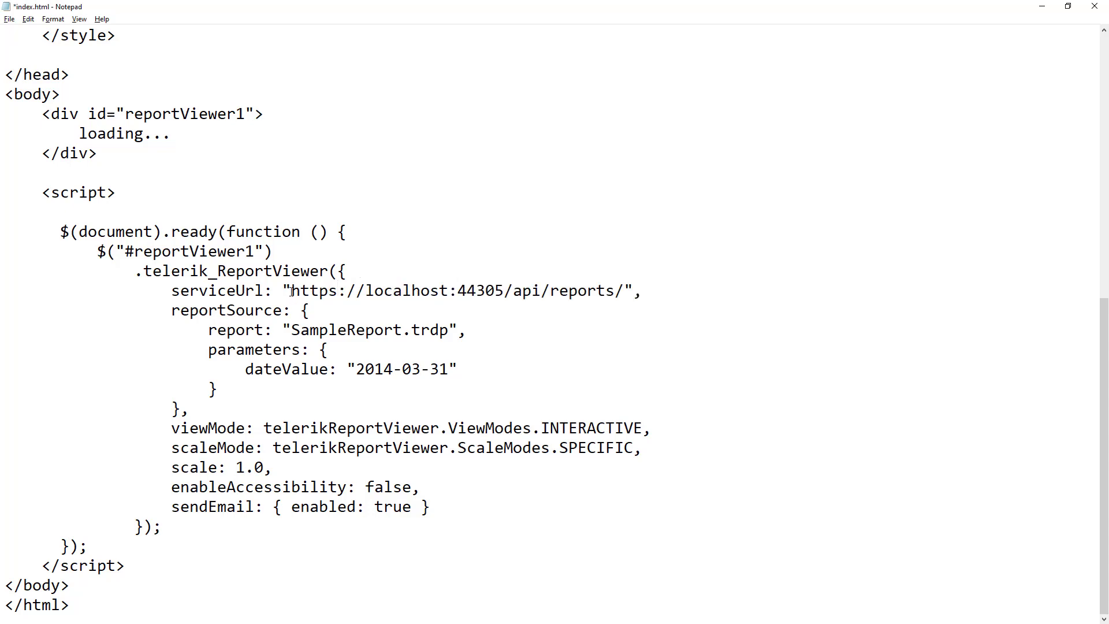
{"action": "left_click_drag", "start_coordinate": [290, 291], "coordinate": [626, 291]}
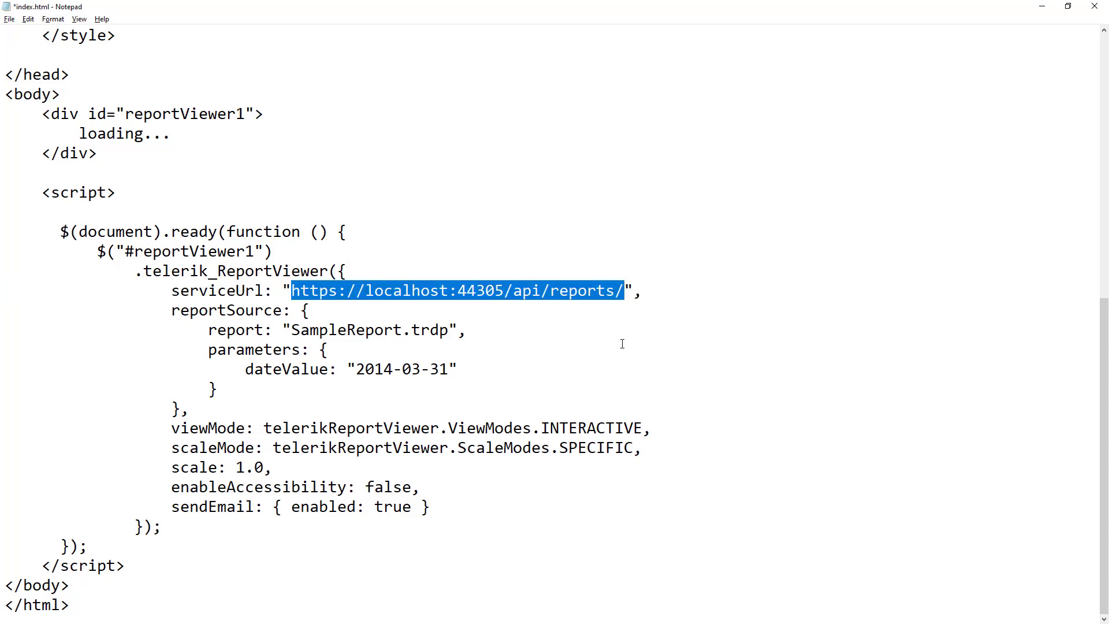
{"action": "left_click", "coordinate": [519, 320]}
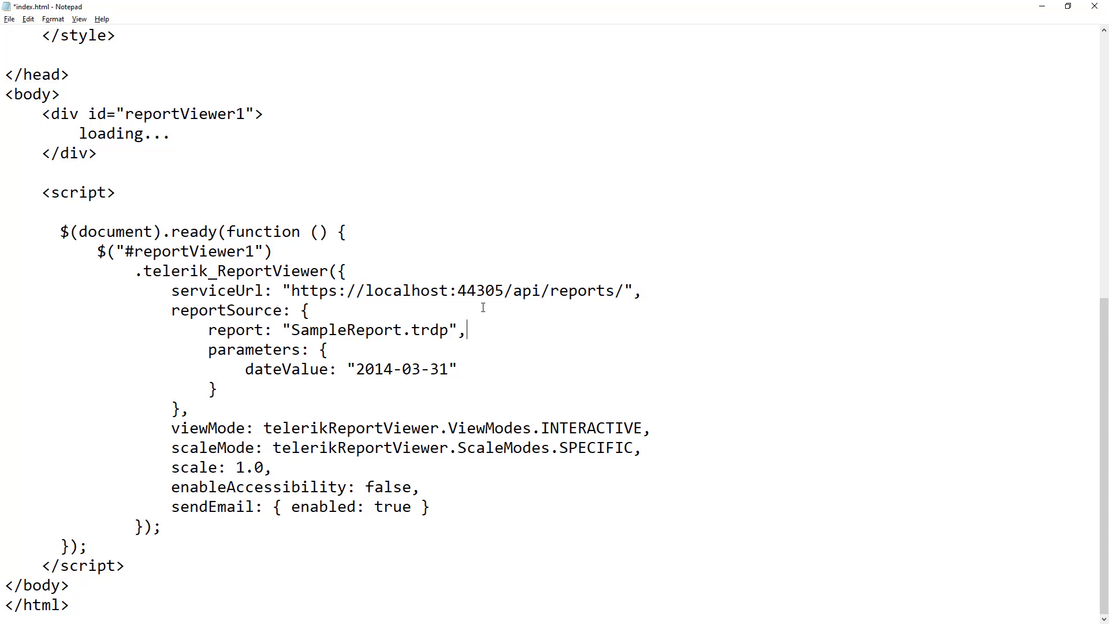
Step: Select the SampleReport name in the report source, and open the Reports folder of TelerikReportingGettingStarted in File Explorer
{"action": "key", "text": "alt+Tab"}
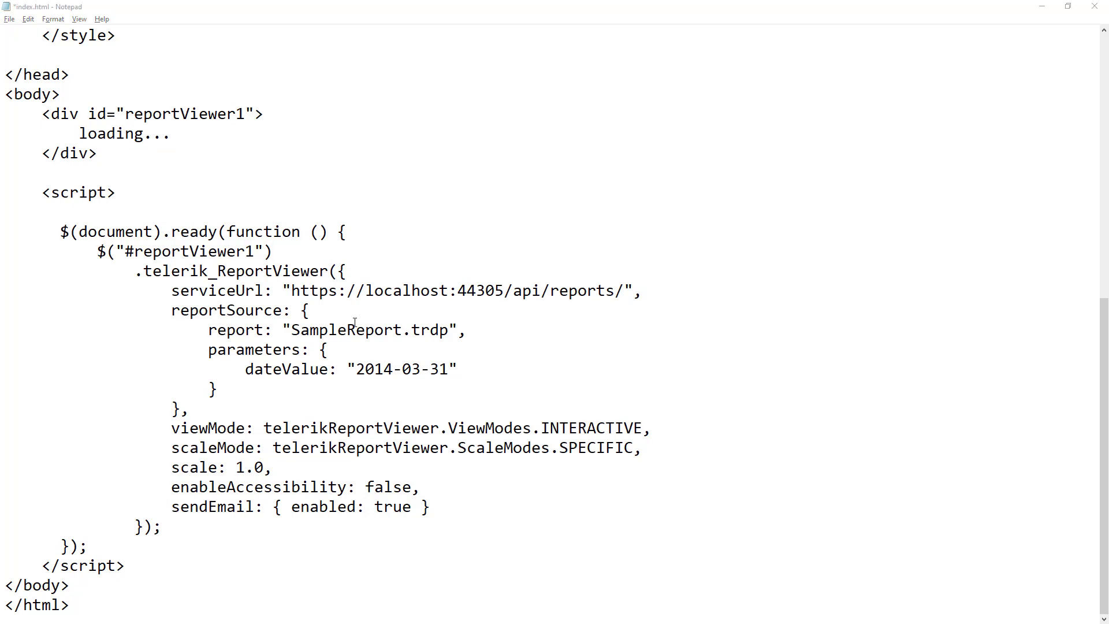
{"action": "left_click", "coordinate": [245, 331]}
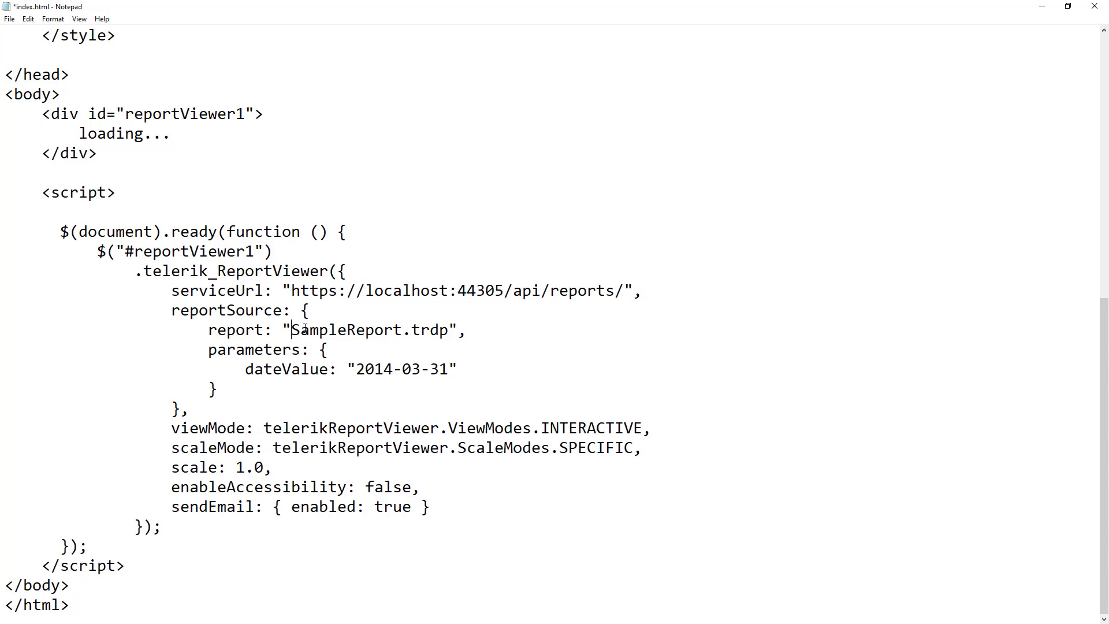
{"action": "left_click_drag", "start_coordinate": [291, 330], "coordinate": [402, 327]}
{"action": "key", "text": "alt+Tab"}
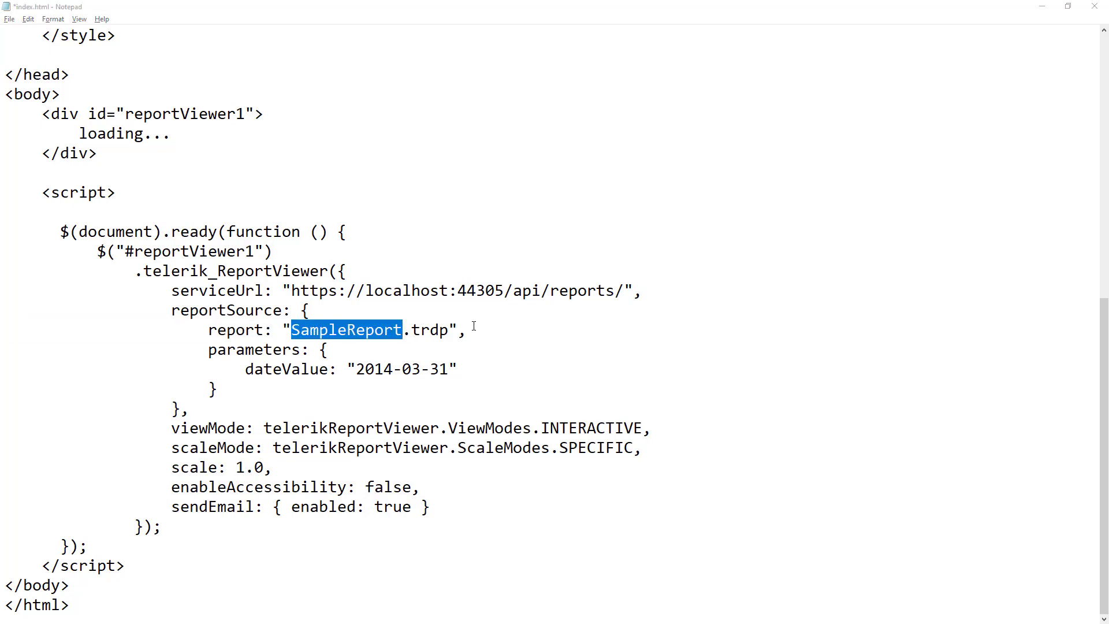
{"action": "left_click", "coordinate": [484, 186]}
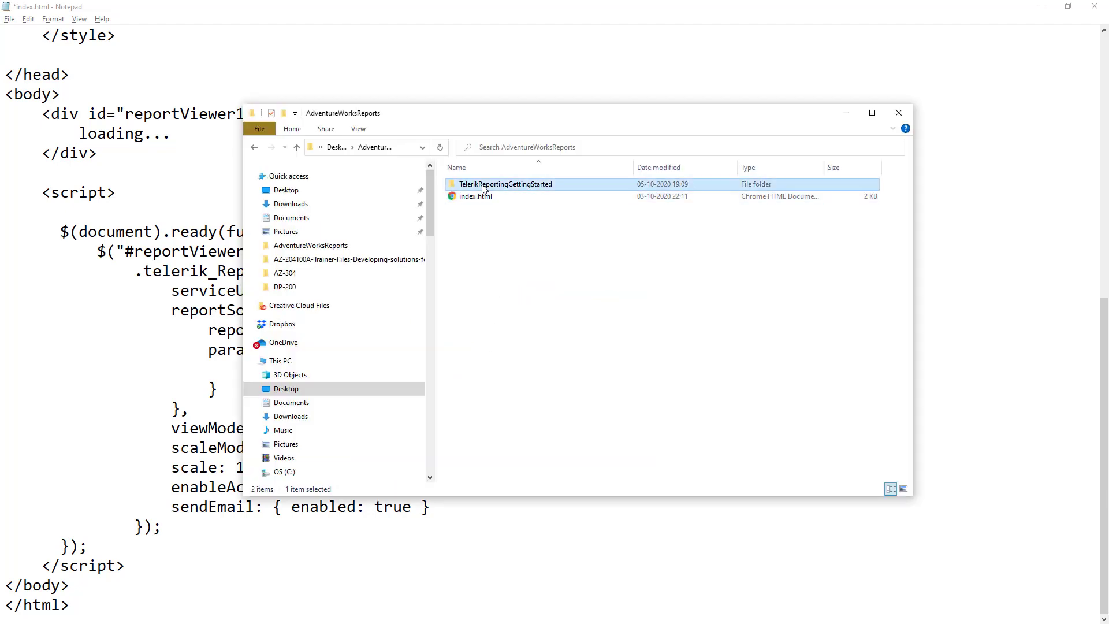
{"action": "double_click", "coordinate": [484, 186]}
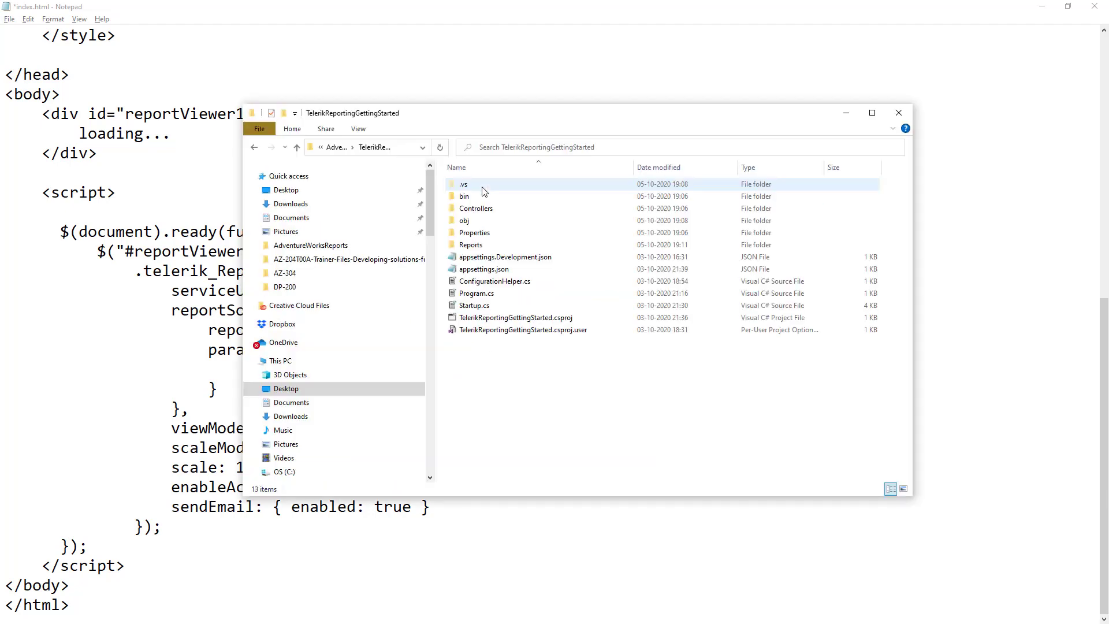
{"action": "double_click", "coordinate": [478, 245]}
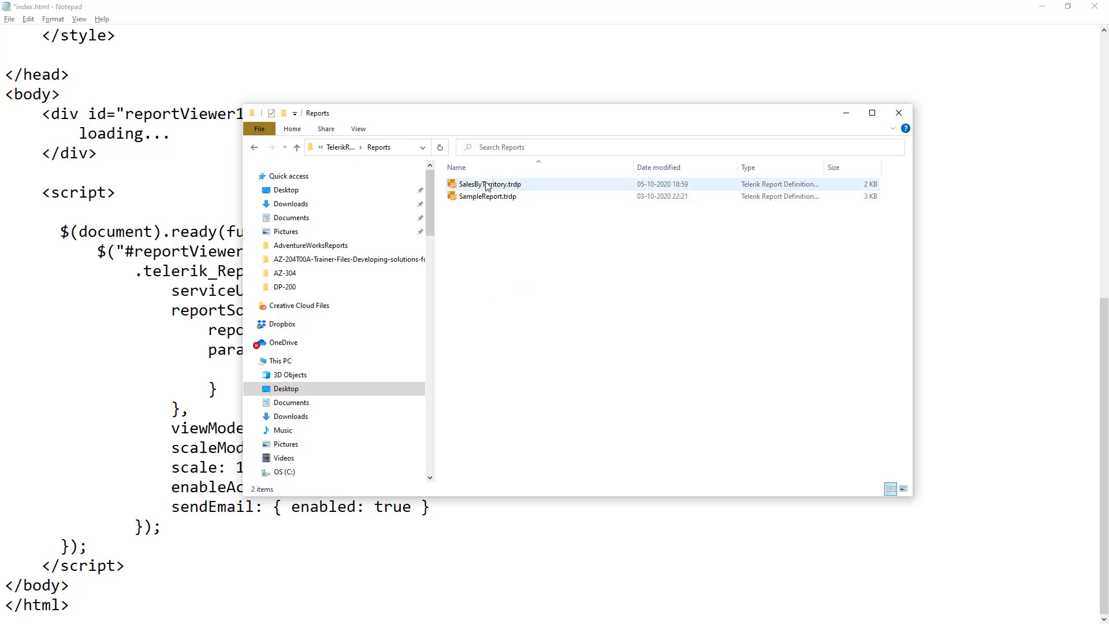
Step: Copy the SalesByTerritory file name and paste it over SampleReport so the report source reads SalesByTerritory.trdp
{"action": "left_click", "coordinate": [486, 185]}
{"action": "right_click", "coordinate": [486, 185]}
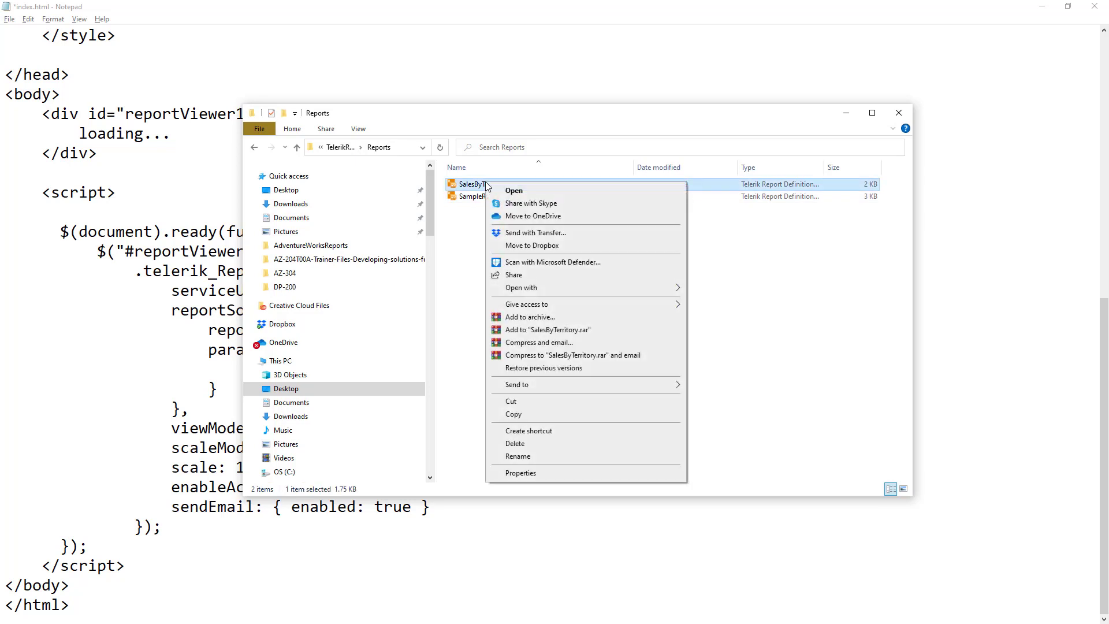
{"action": "left_click", "coordinate": [528, 456]}
{"action": "key", "text": "ctrl+c"}
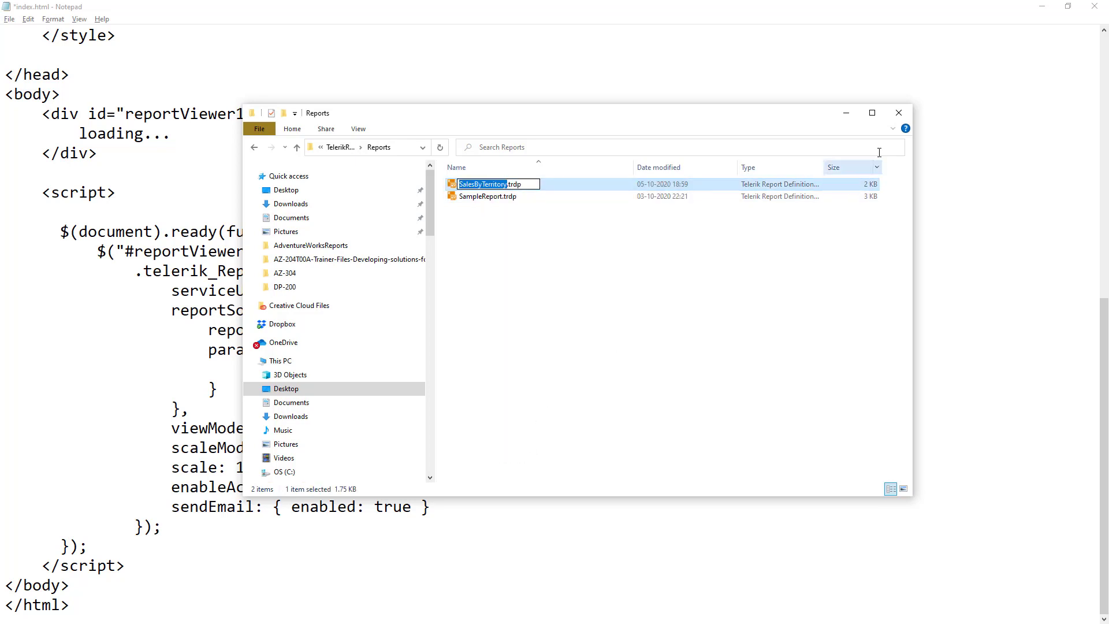
{"action": "left_click", "coordinate": [846, 112]}
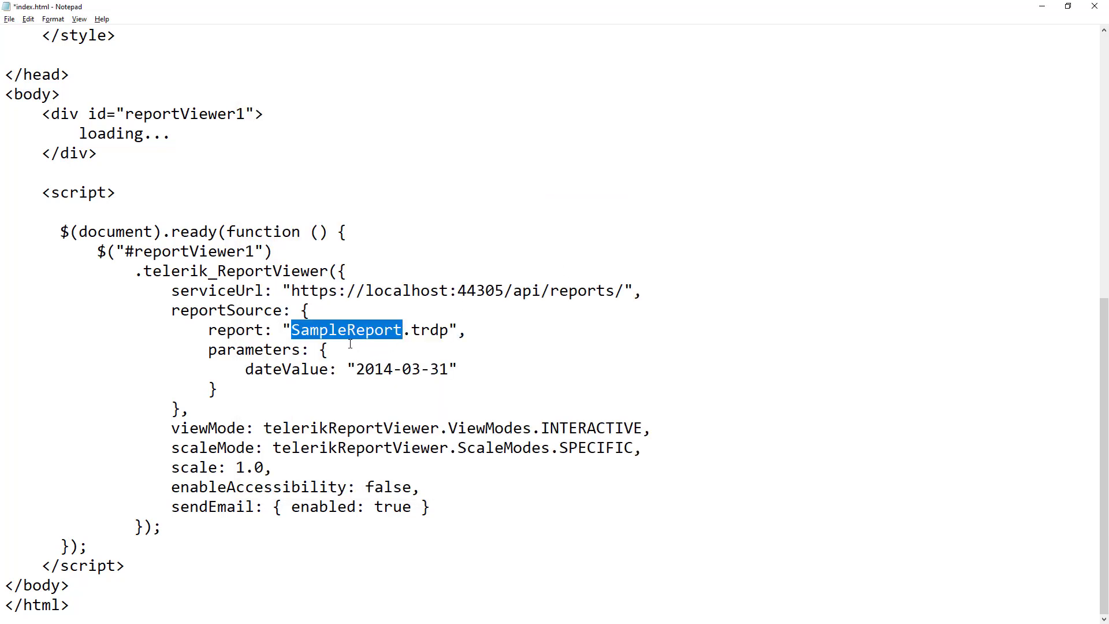
{"action": "key", "text": "ctrl+v"}
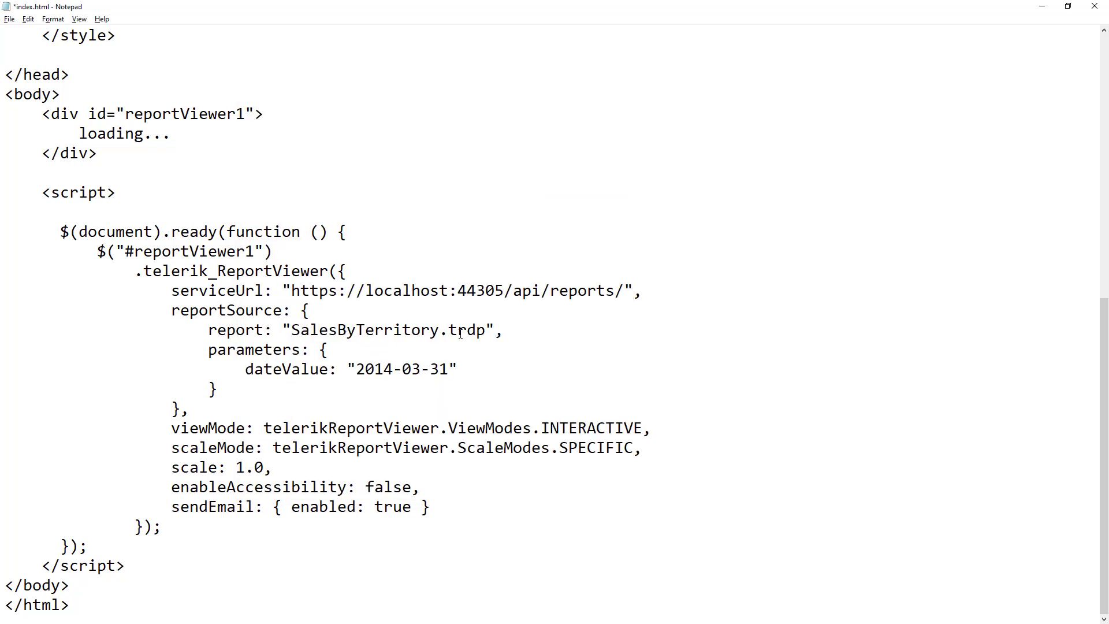
Step: Delete the dateValue entry from the report parameters, then save index.html and close Notepad
{"action": "left_click_drag", "start_coordinate": [466, 373], "coordinate": [235, 370]}
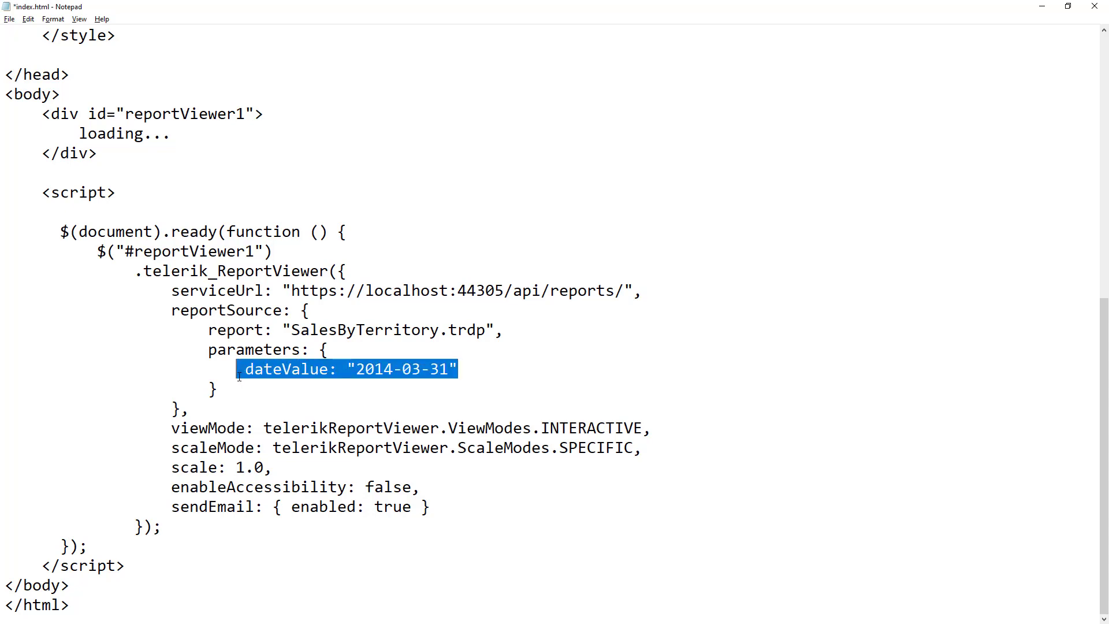
{"action": "key", "text": "Delete"}
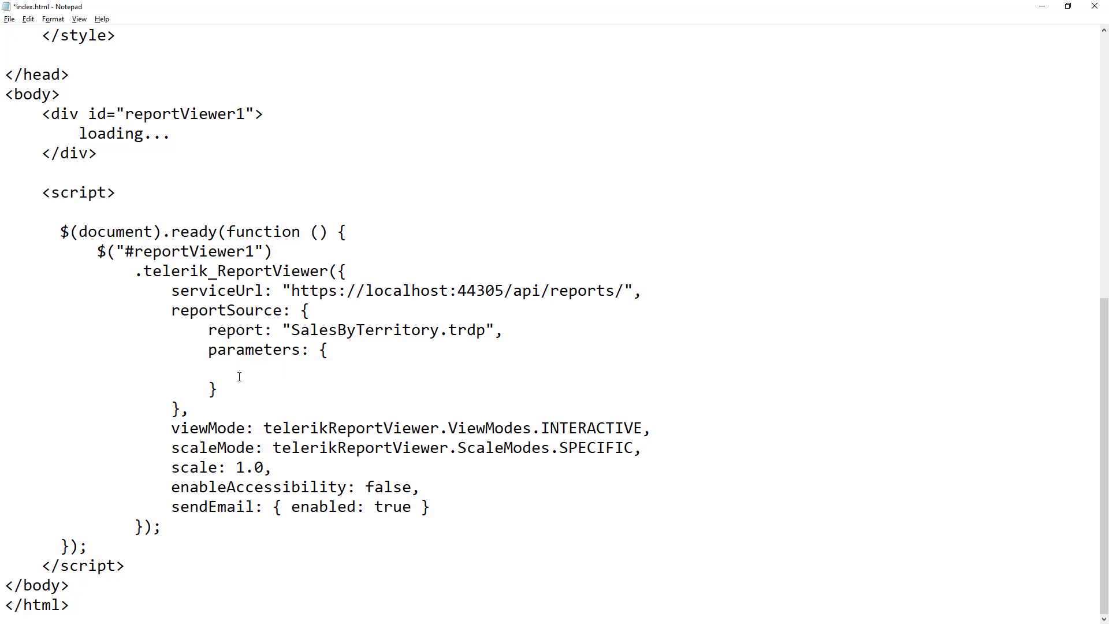
{"action": "key", "text": "ctrl+s"}
{"action": "scroll", "coordinate": [312, 484], "scroll_direction": "up", "scroll_amount": 8}
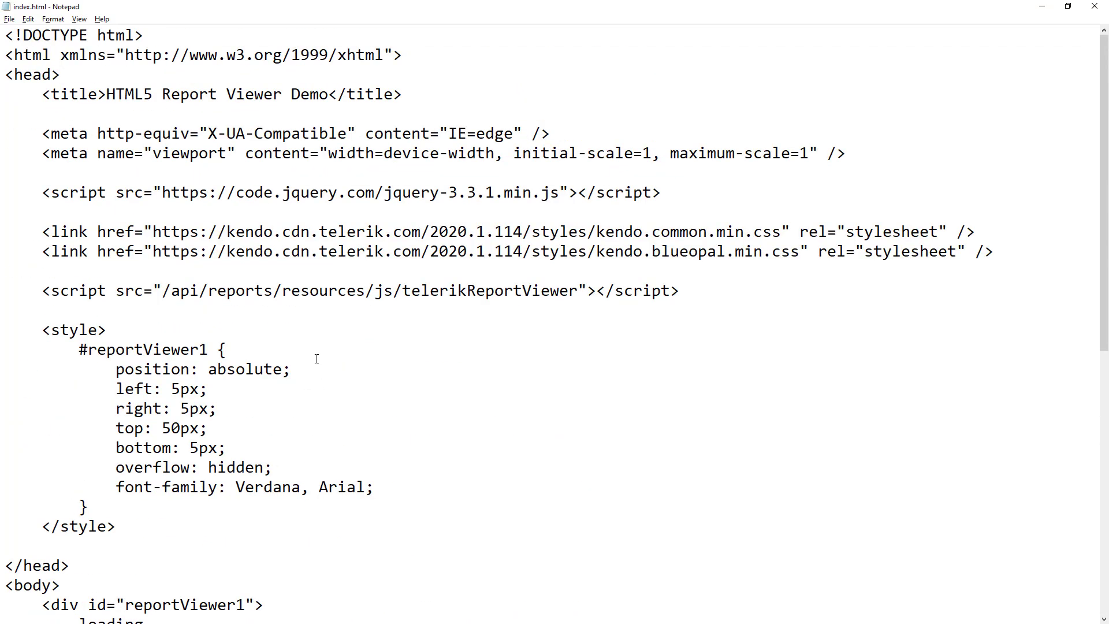
{"action": "left_click", "coordinate": [1089, 12]}
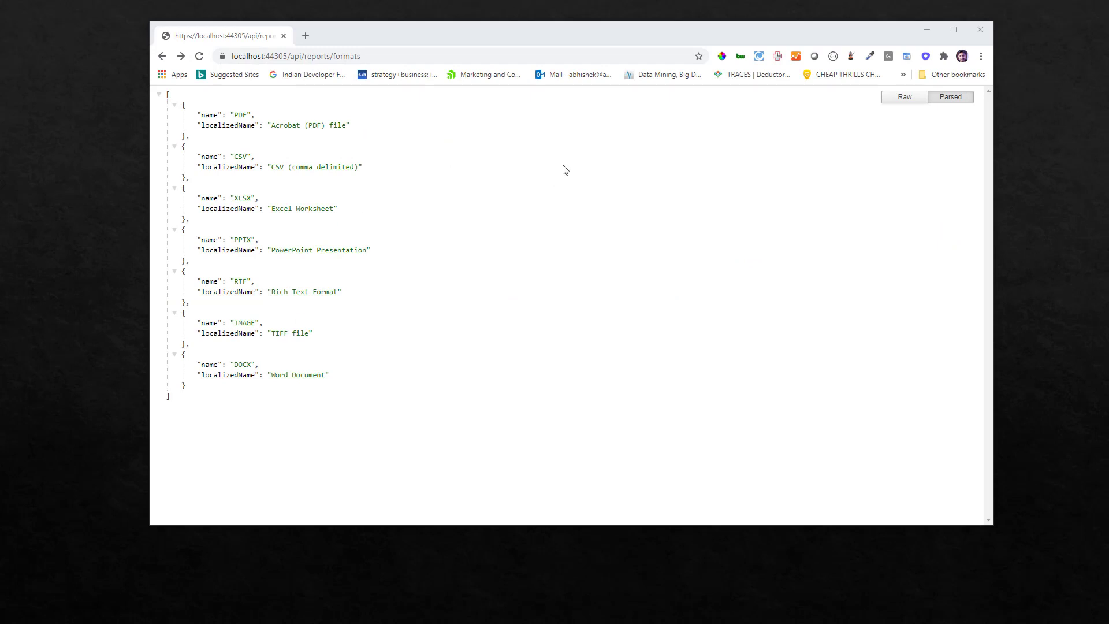
Step: In File Explorer, create a wwwroot folder inside TelerikReportingGettingStarted and paste index.html into it
{"action": "key", "text": "alt+Tab"}
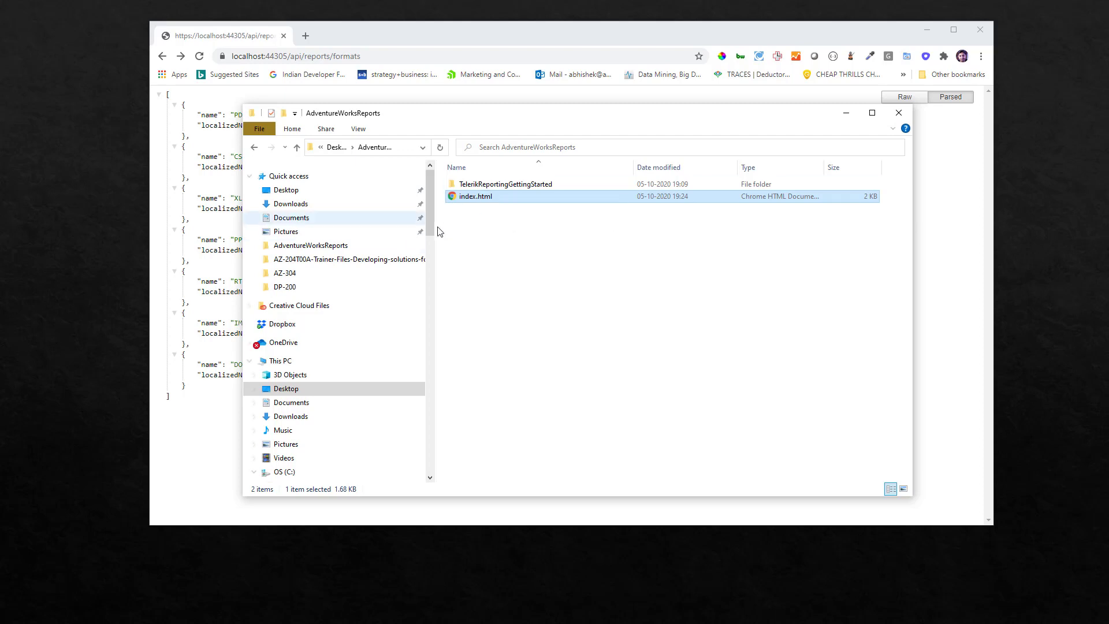
{"action": "double_click", "coordinate": [475, 185]}
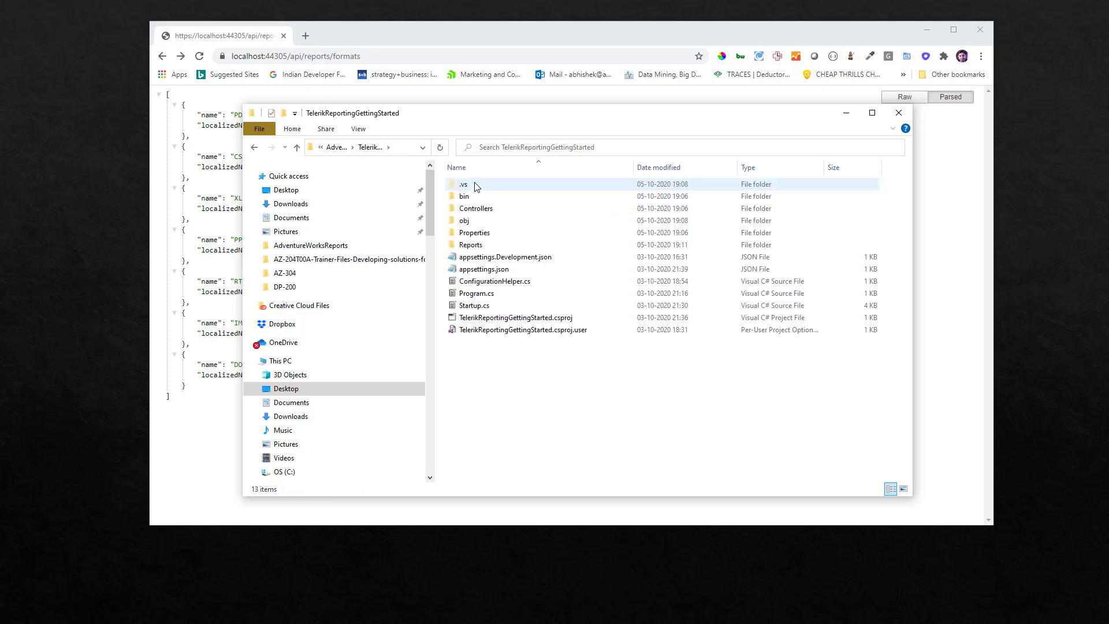
{"action": "right_click", "coordinate": [541, 367]}
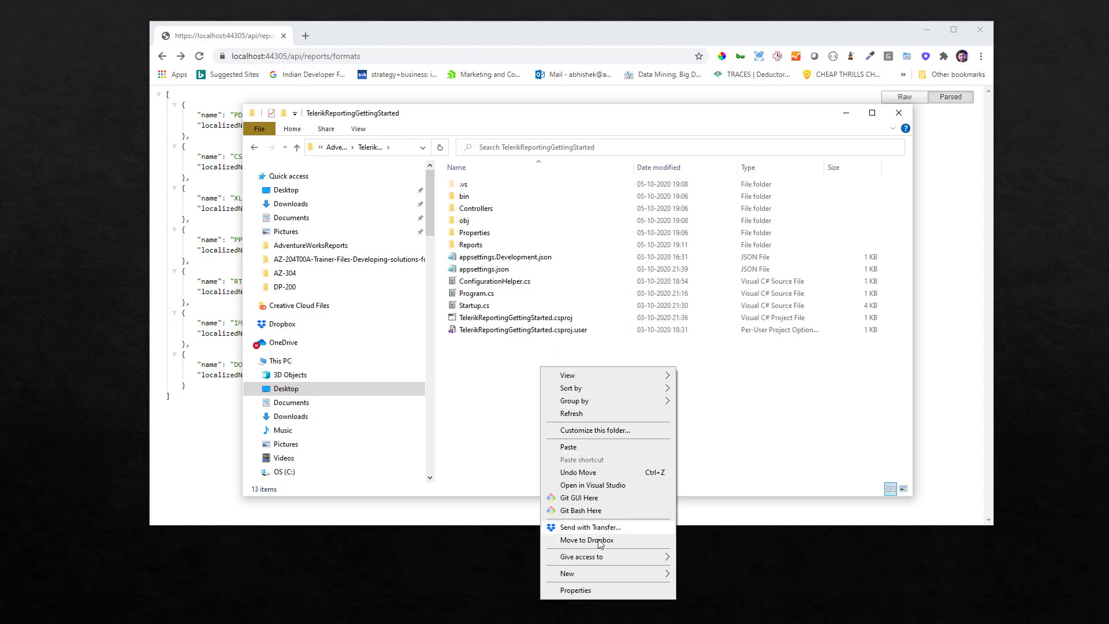
{"action": "mouse_move", "coordinate": [594, 573]}
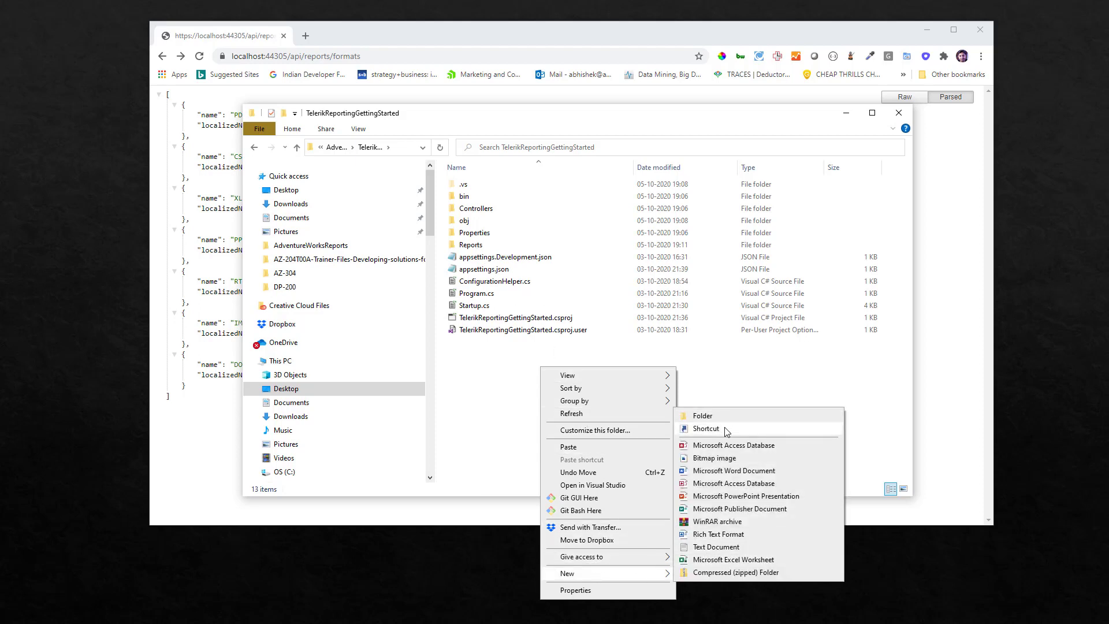
{"action": "left_click", "coordinate": [723, 413]}
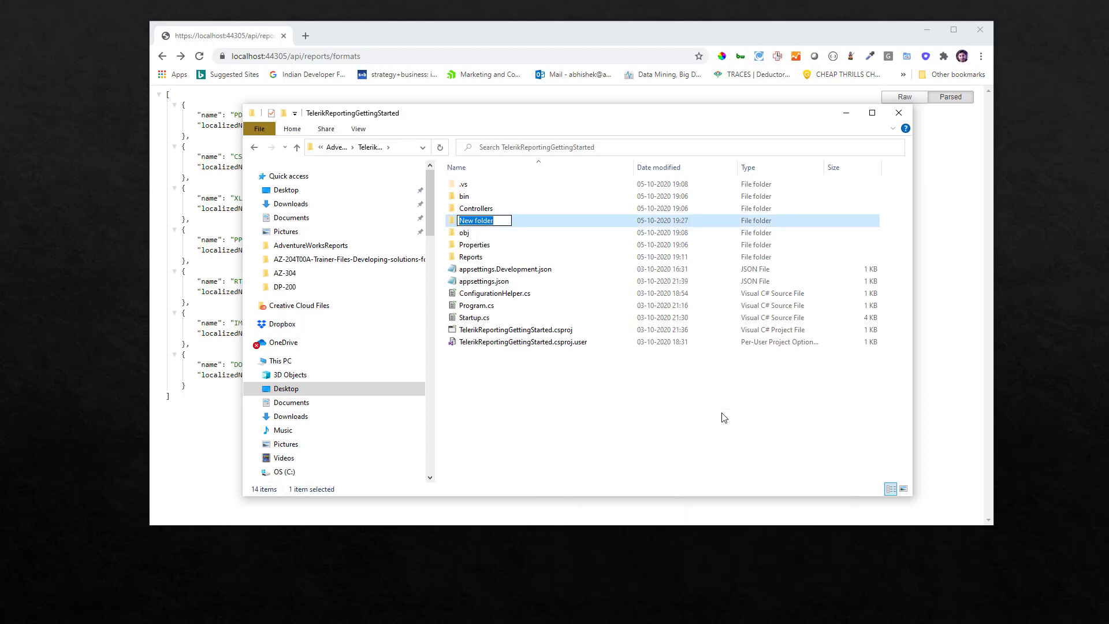
{"action": "type", "text": "wwwroo"}
{"action": "type", "text": "t"}
{"action": "key", "text": "BackSpace"}
{"action": "type", "text": "t"}
{"action": "key", "text": "Return"}
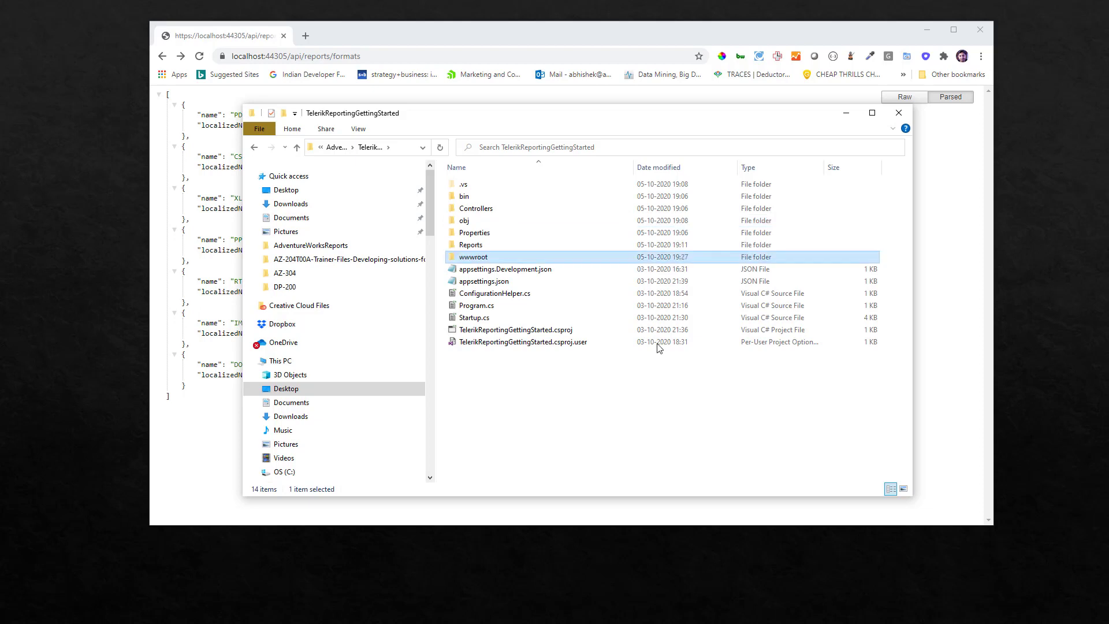
{"action": "double_click", "coordinate": [476, 262]}
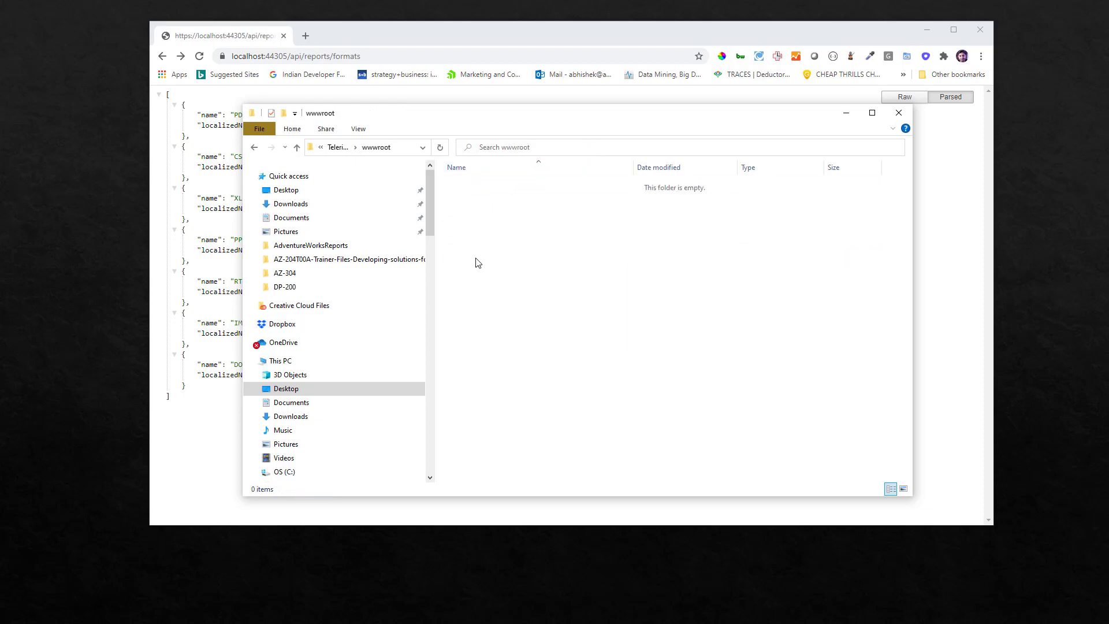
{"action": "key", "text": "ctrl+v"}
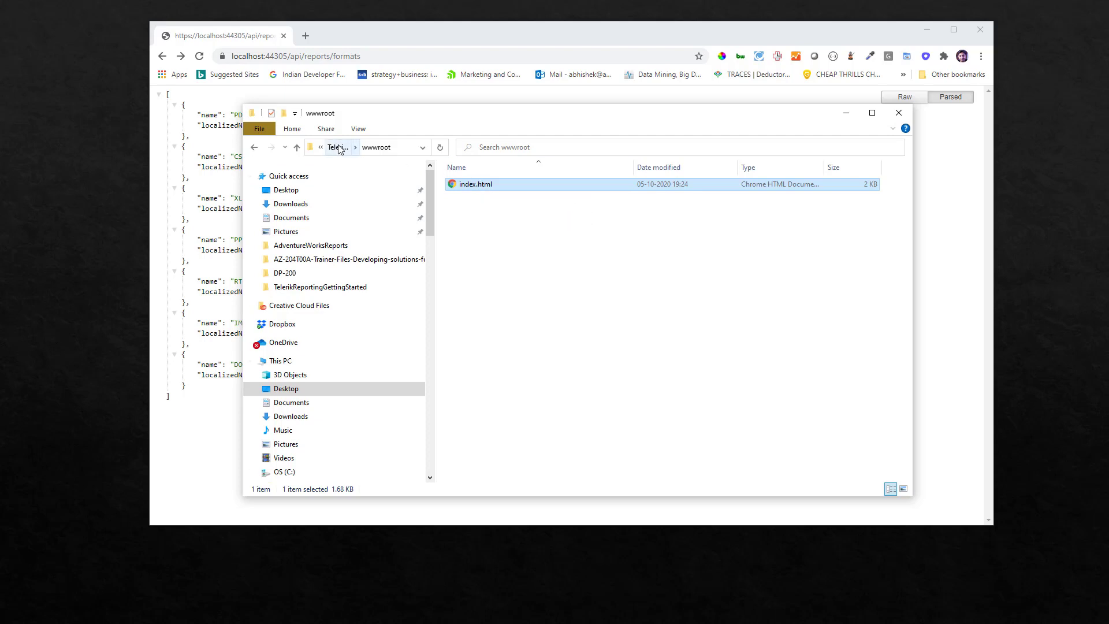
{"action": "left_click", "coordinate": [306, 61]}
{"action": "left_click", "coordinate": [302, 58]}
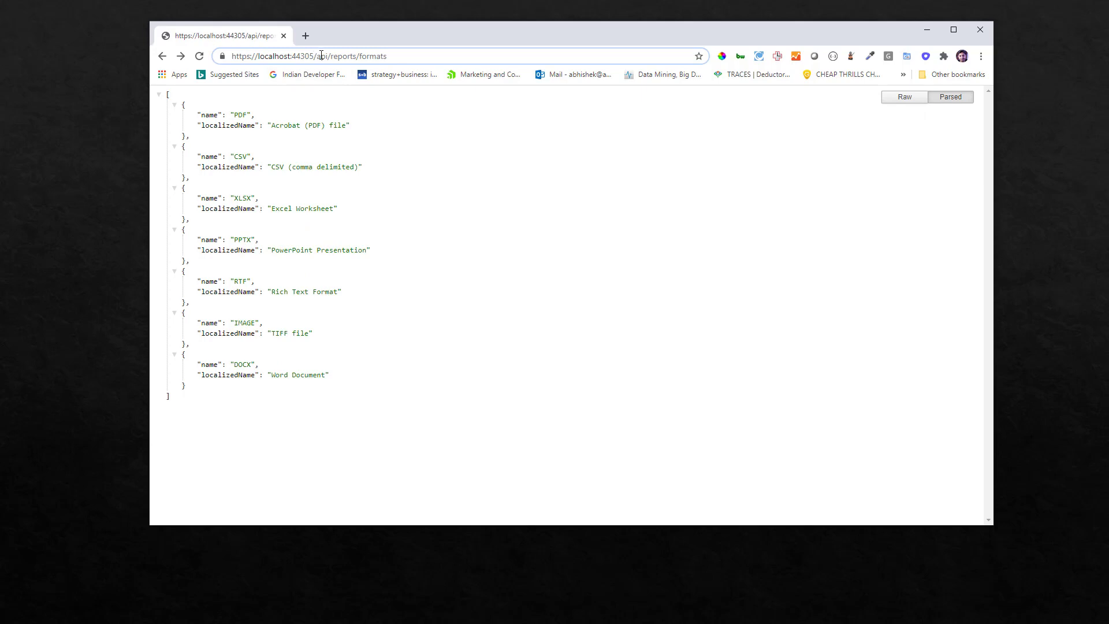
{"action": "left_click_drag", "start_coordinate": [318, 56], "coordinate": [463, 57]}
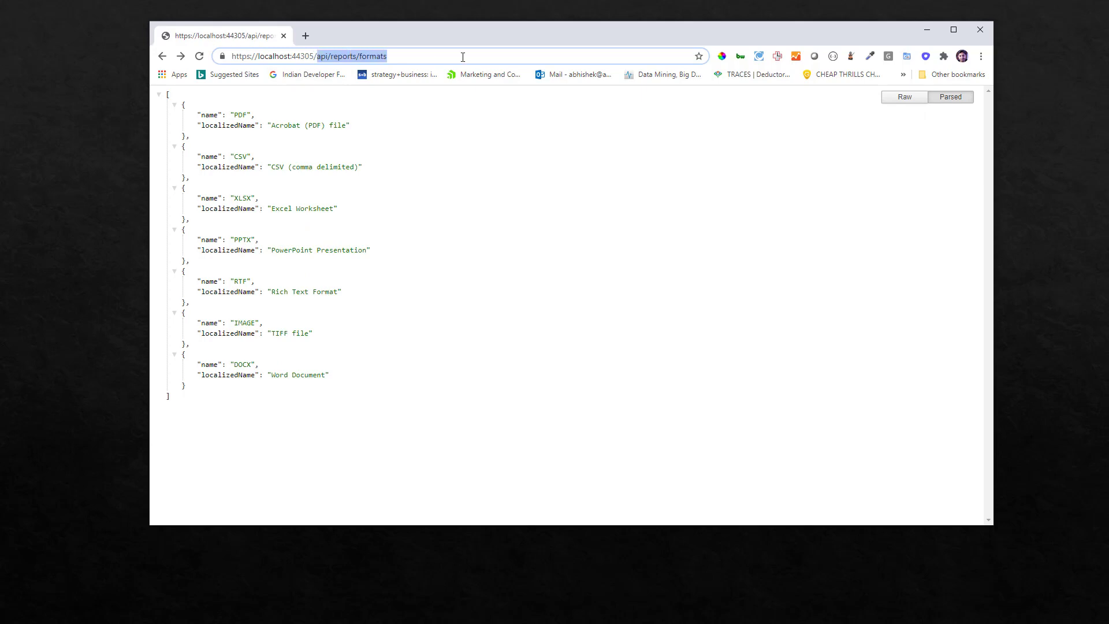
{"action": "key", "text": "BackSpace"}
{"action": "key", "text": "Return"}
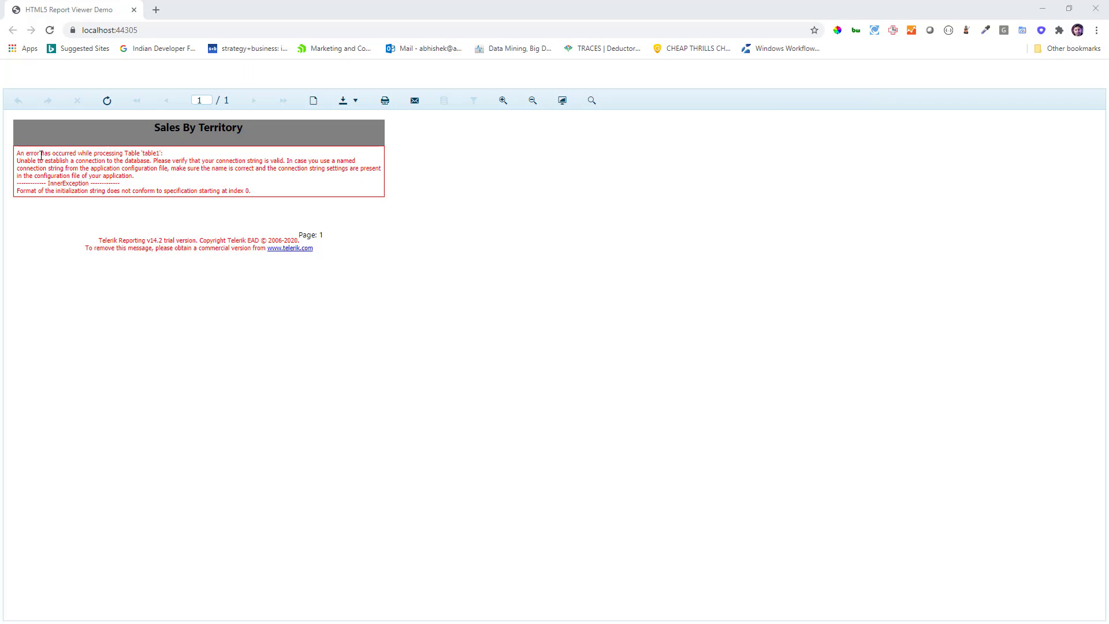
{"action": "left_click_drag", "start_coordinate": [41, 156], "coordinate": [131, 156]}
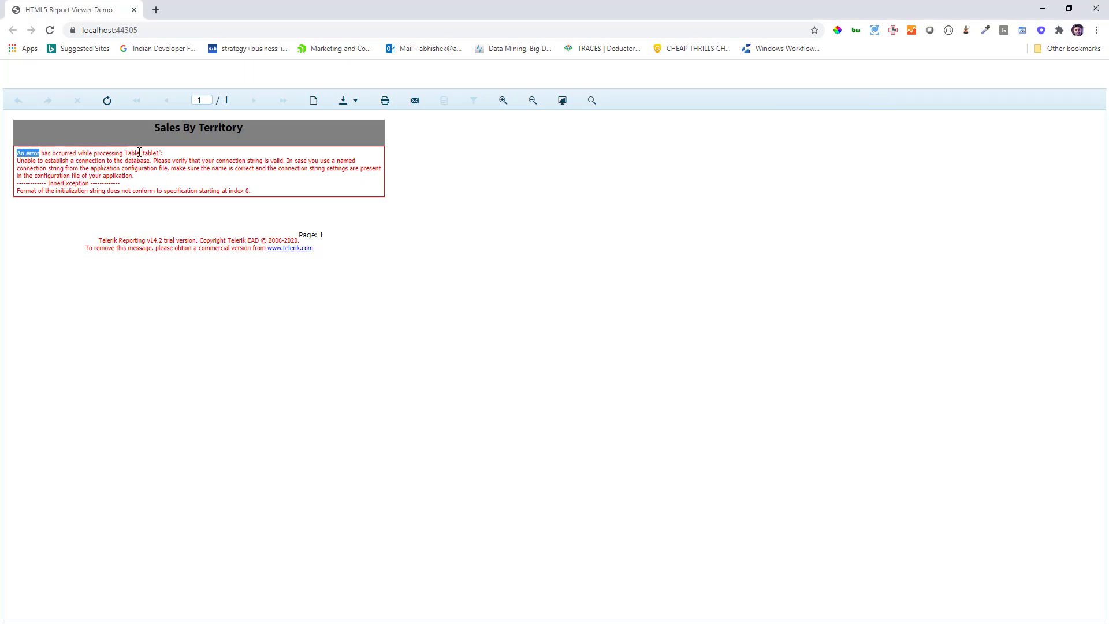
{"action": "double_click", "coordinate": [129, 162]}
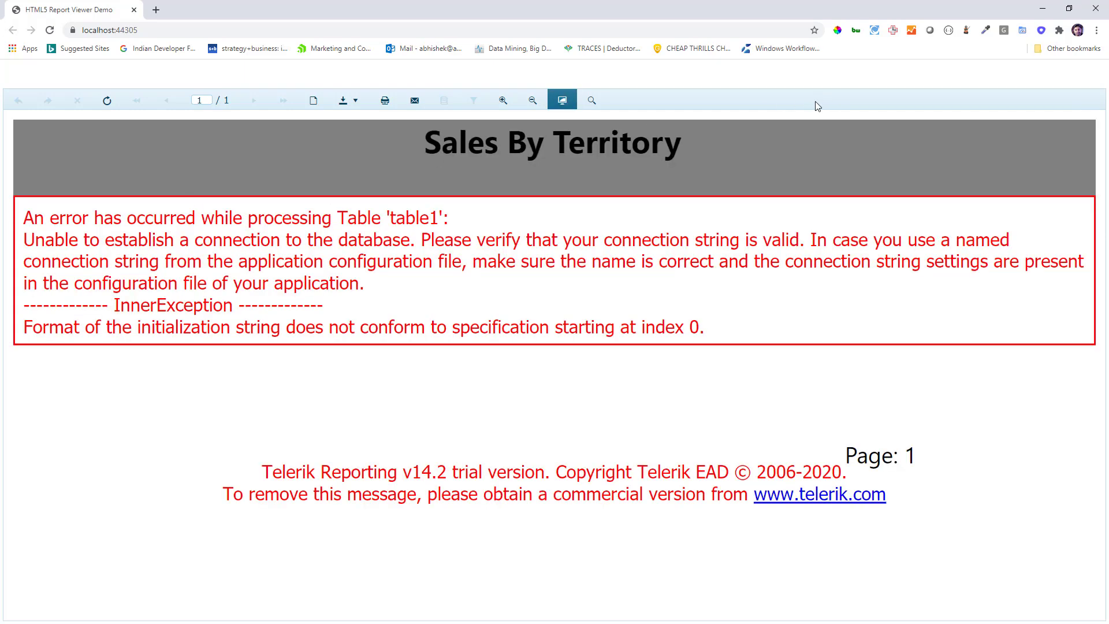
Step: Switch to Visual Studio, stop debugging TelerikReportingGettingStarted and open appsettings.json
{"action": "key", "text": "alt+Tab"}
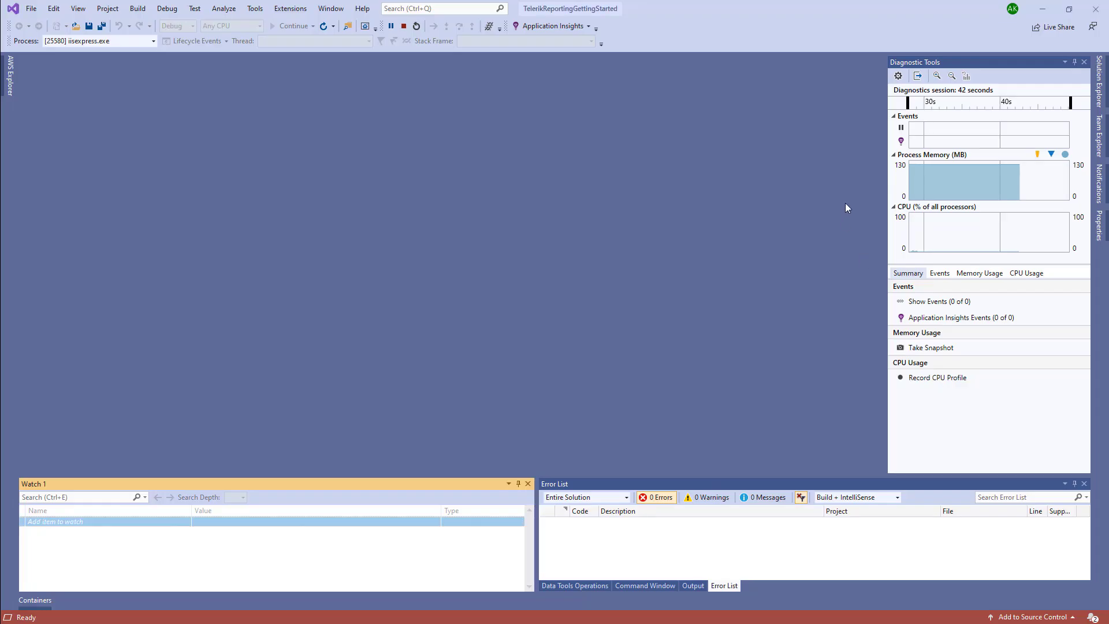
{"action": "left_click", "coordinate": [404, 26]}
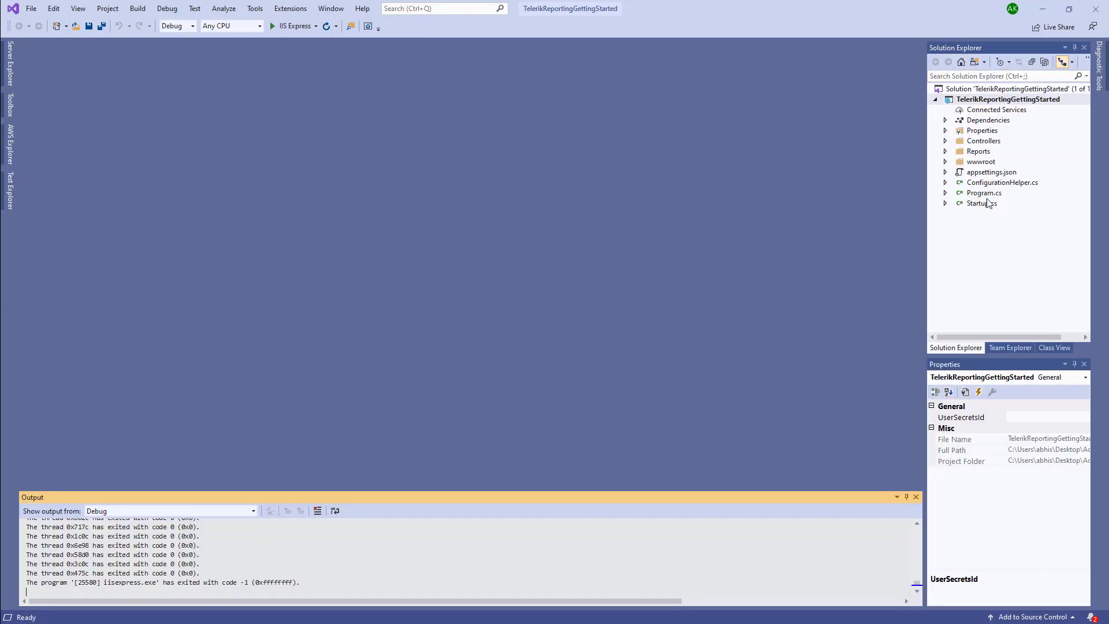
{"action": "left_click", "coordinate": [981, 173]}
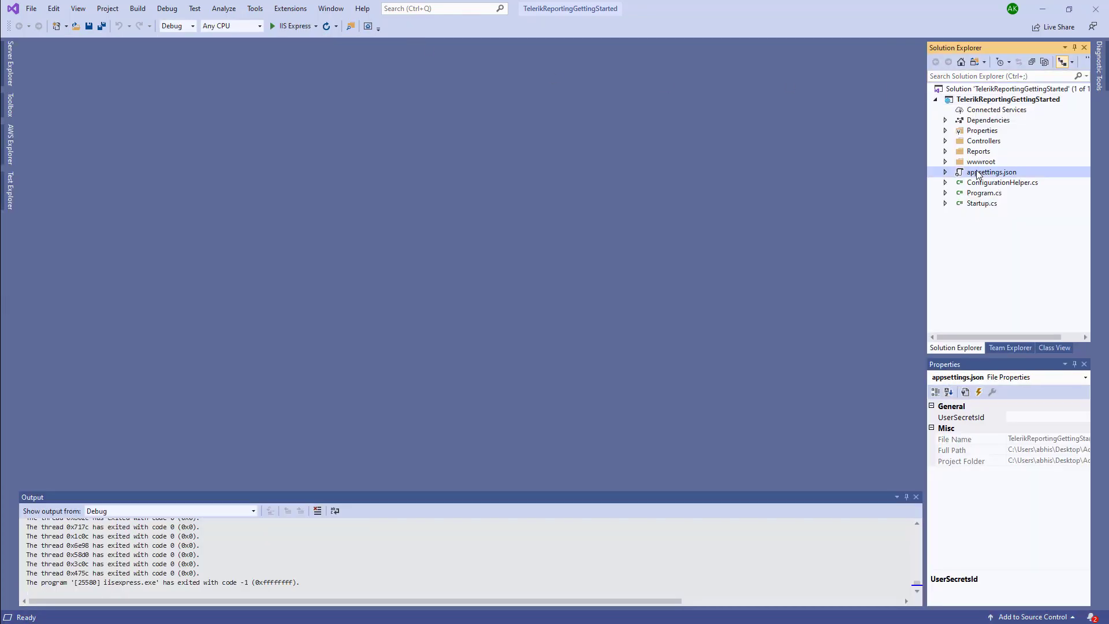
{"action": "double_click", "coordinate": [983, 172]}
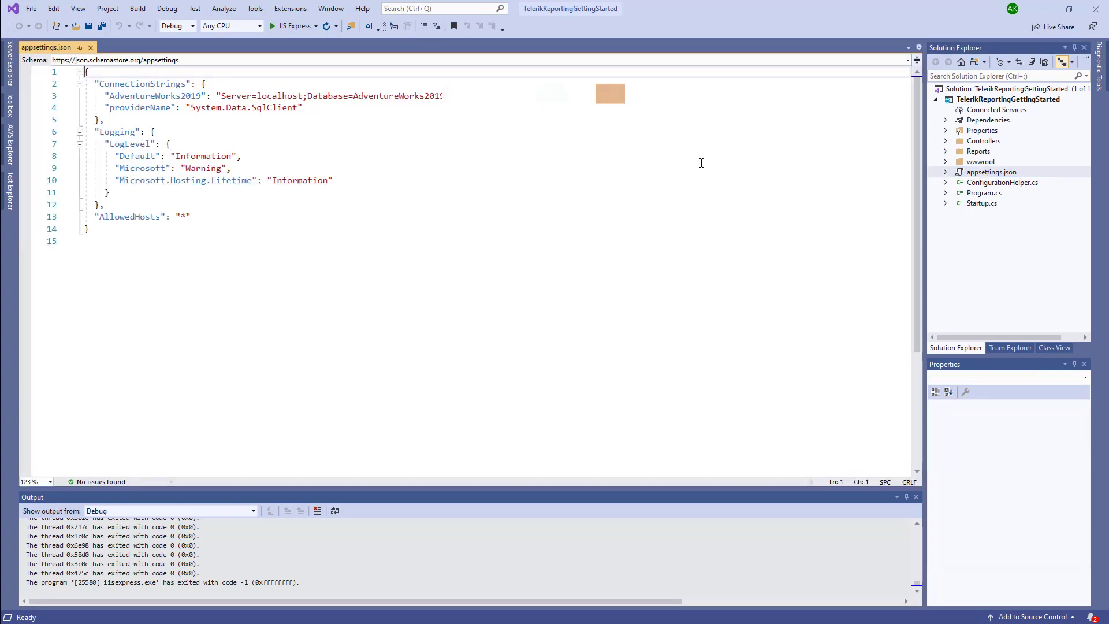
Step: Rename the AdventureWorks2019 connection string key to AdventureWorksConnectionString, then run the project with IIS Express
{"action": "left_click_drag", "start_coordinate": [201, 95], "coordinate": [184, 97]}
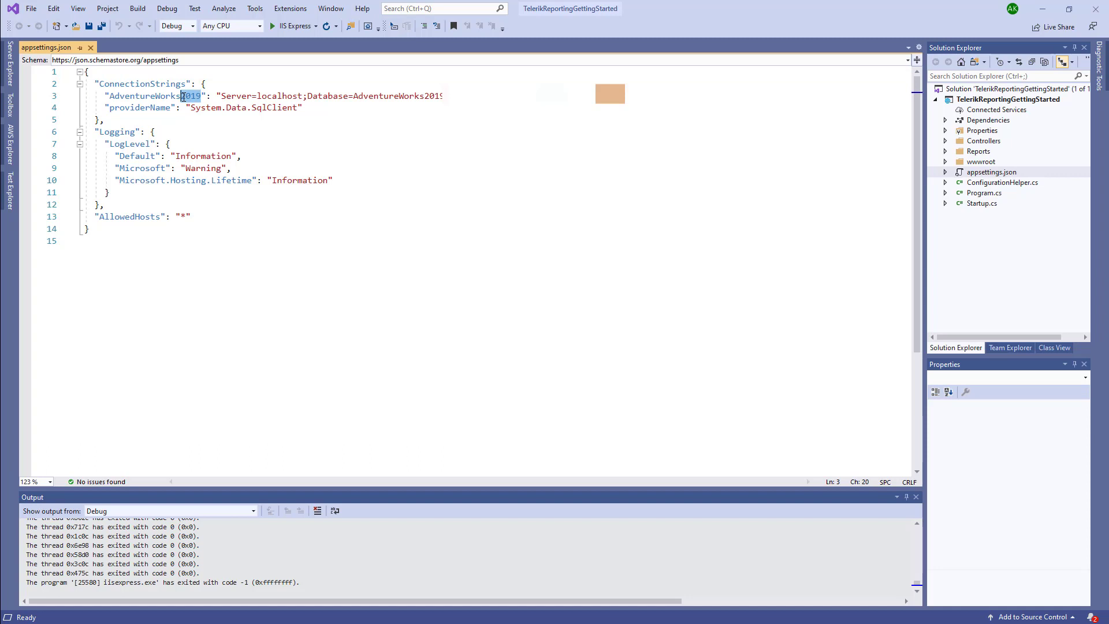
{"action": "type", "text": "ConnectionString"}
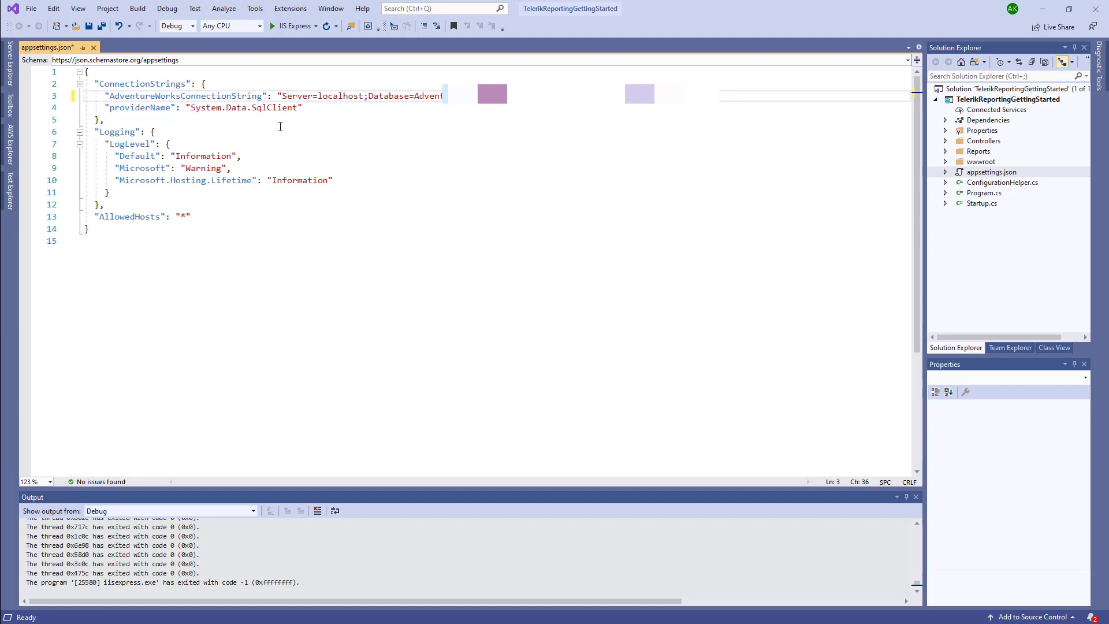
{"action": "left_click", "coordinate": [291, 26]}
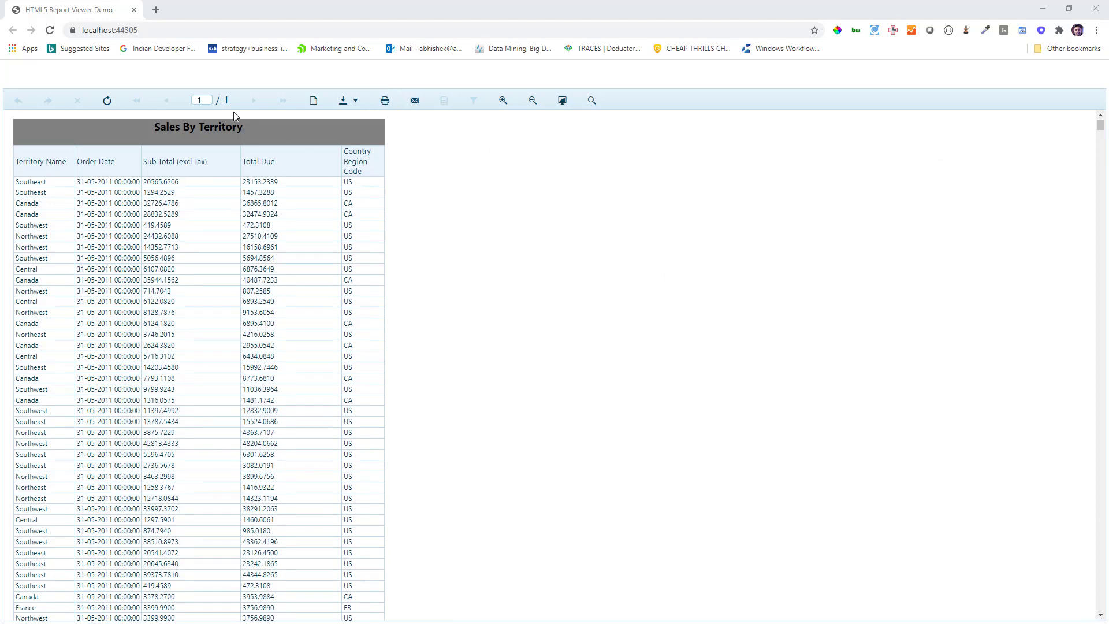
Step: Look through the Sales By Territory rows in the browser and check which export formats the report viewer offers
{"action": "scroll", "coordinate": [230, 337], "scroll_direction": "down", "scroll_amount": 1}
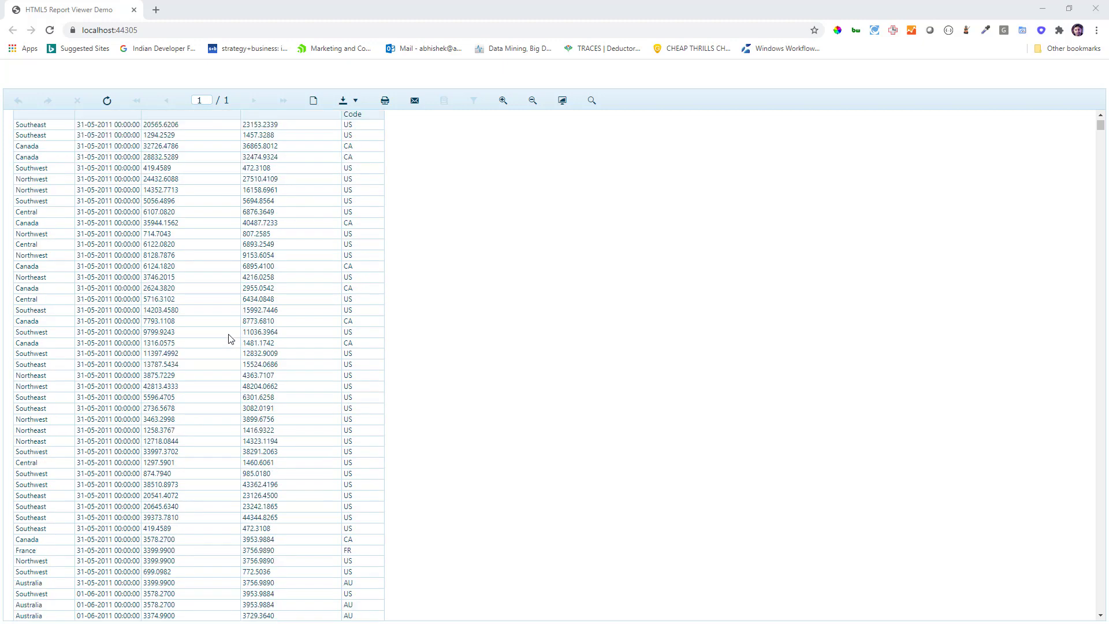
{"action": "scroll", "coordinate": [233, 339], "scroll_direction": "down", "scroll_amount": 5}
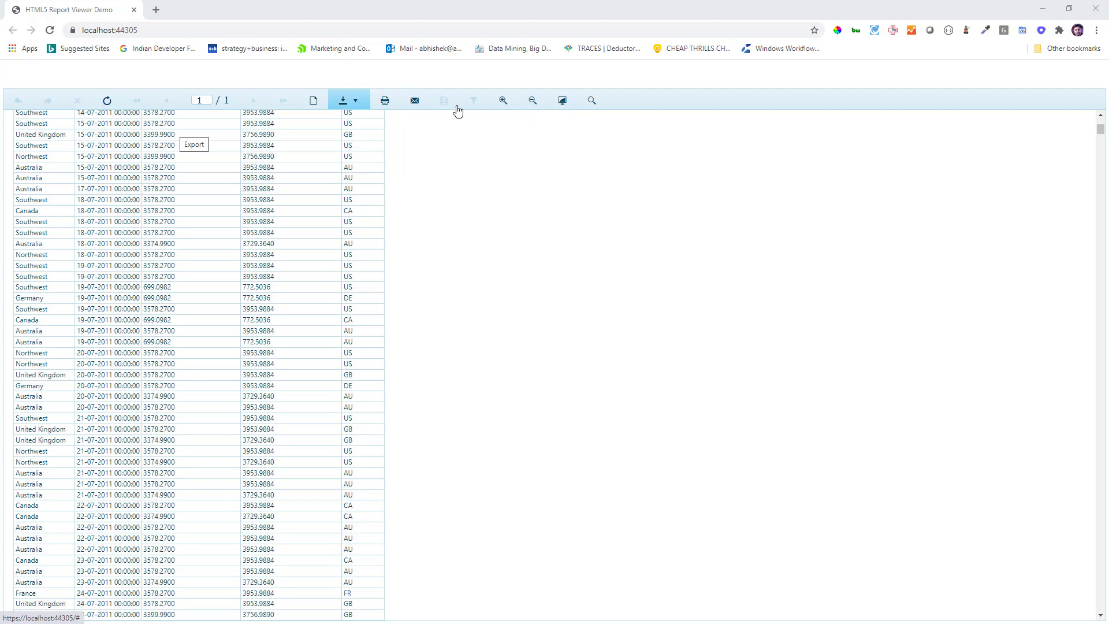
{"action": "left_click", "coordinate": [353, 106]}
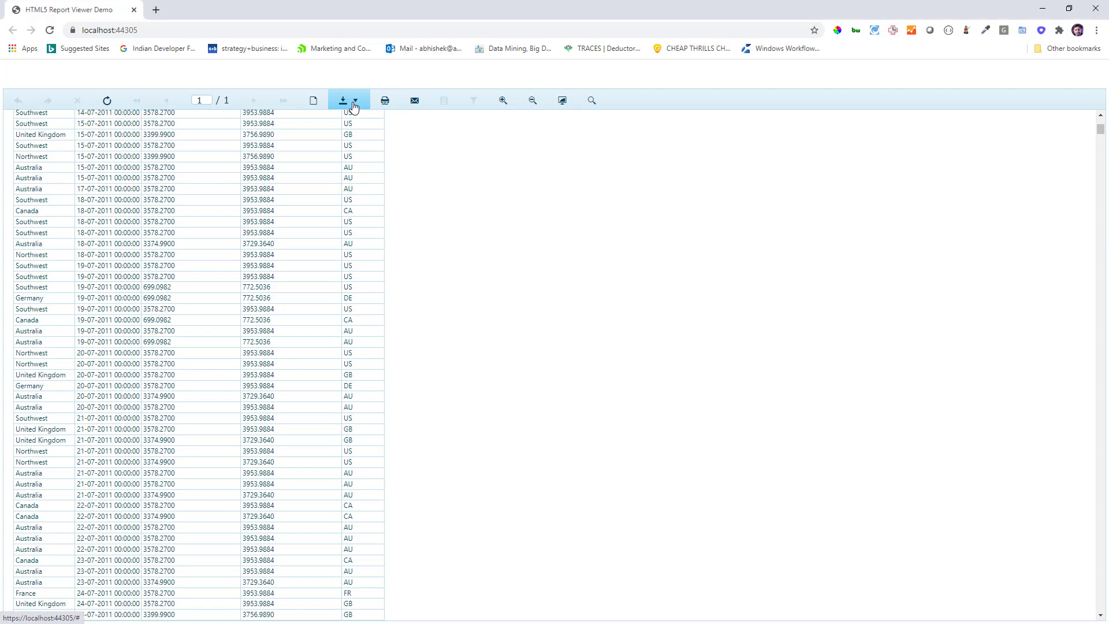
{"action": "left_click", "coordinate": [354, 106]}
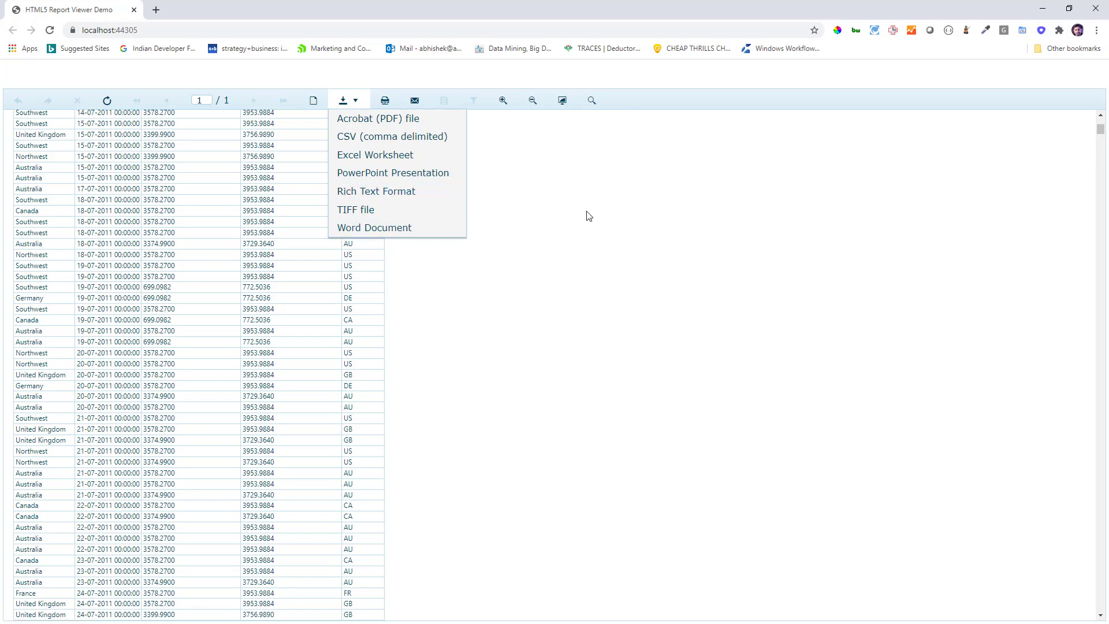
{"action": "left_click", "coordinate": [204, 212]}
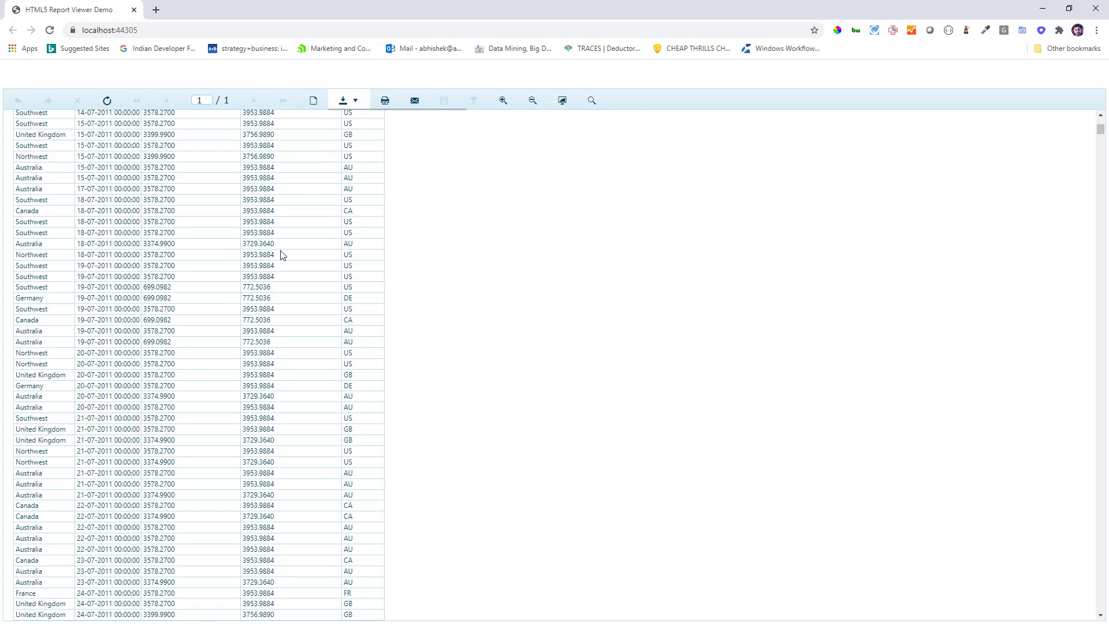